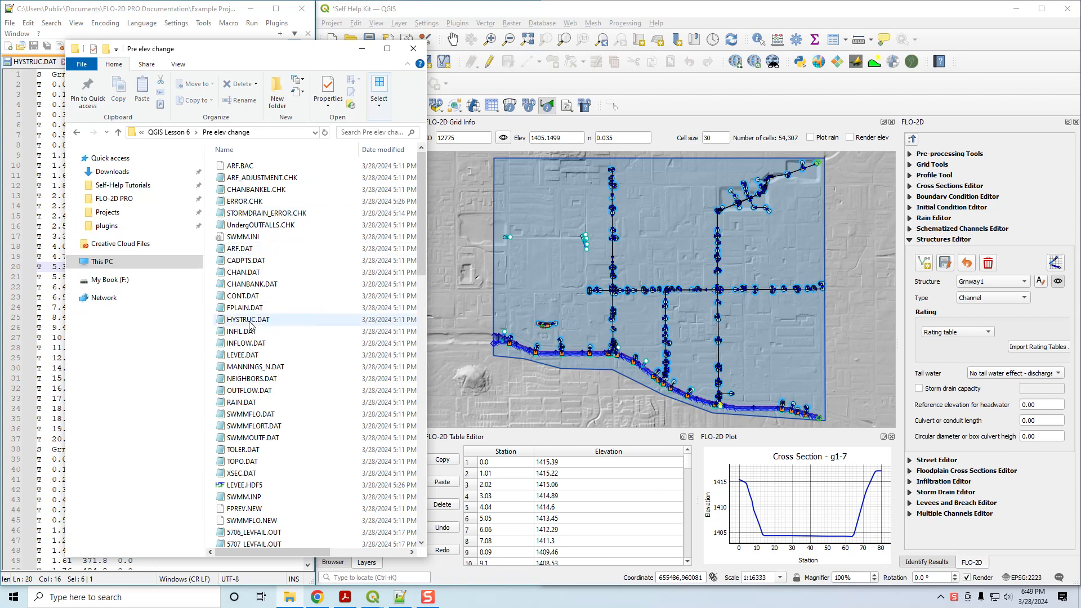
Check the first switch on line 4 of CONT.DAT in the text editor and close that file.
drag(243, 296, 59, 268)
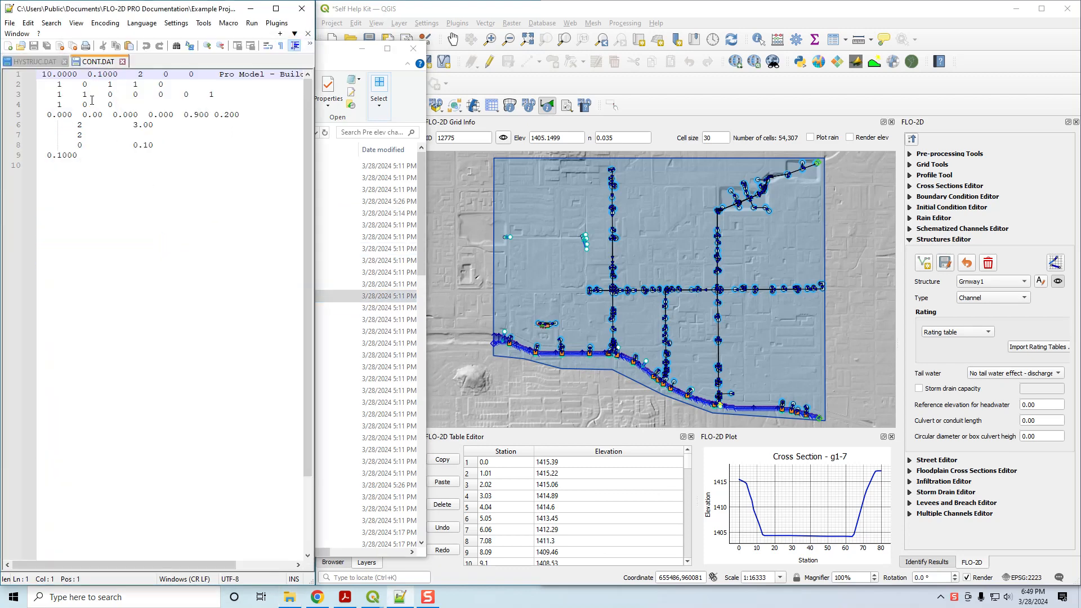
double_click(59, 104)
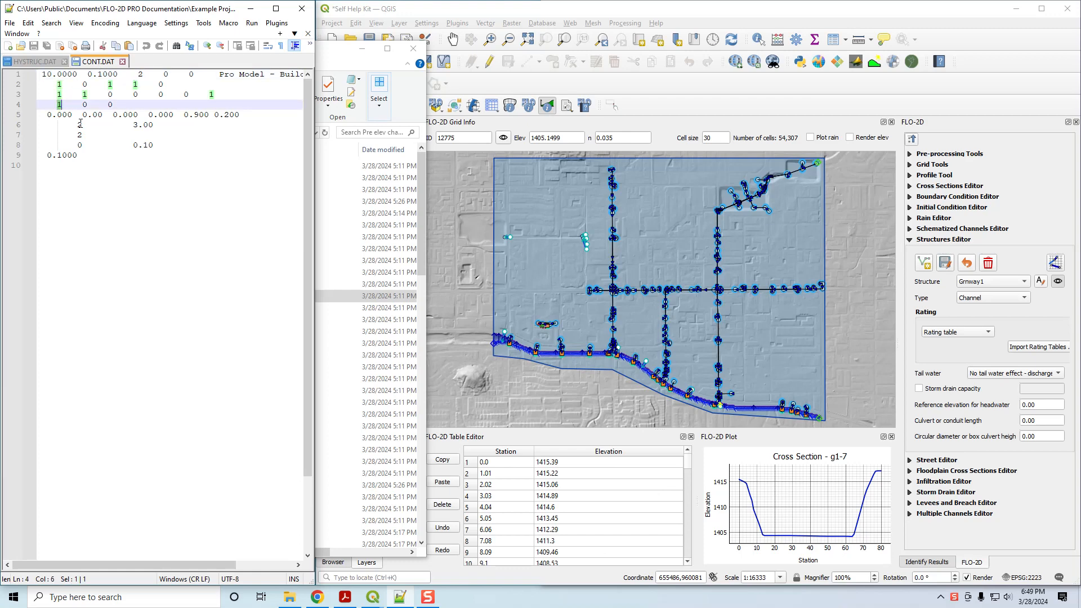
drag(38, 105, 60, 105)
click(60, 104)
click(123, 62)
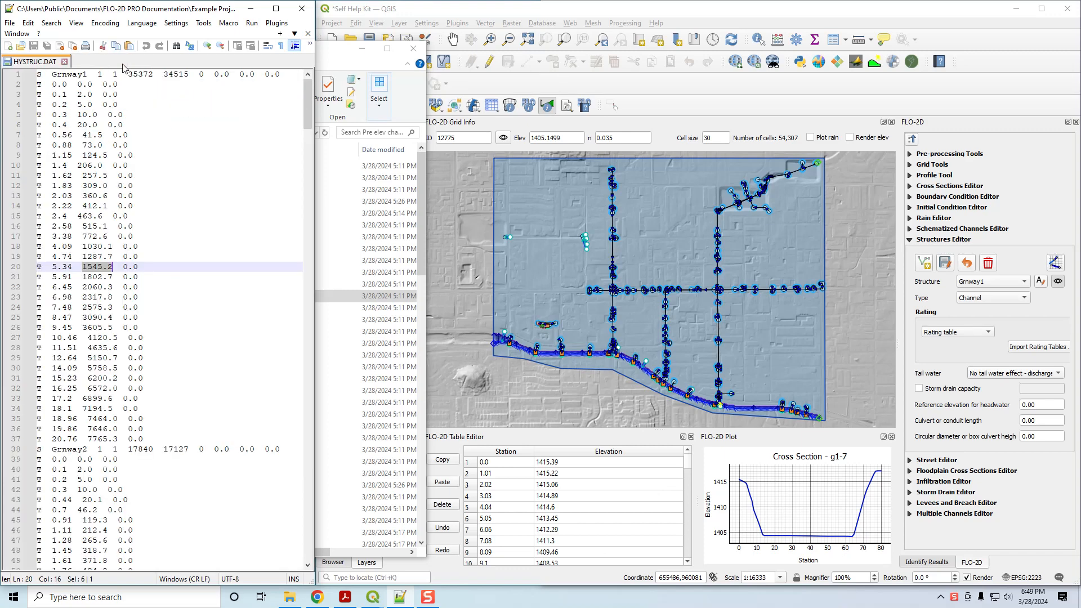
Inspect the 'S' record for Grnway1 on the first line of HYSTRUC.DAT.
click(138, 177)
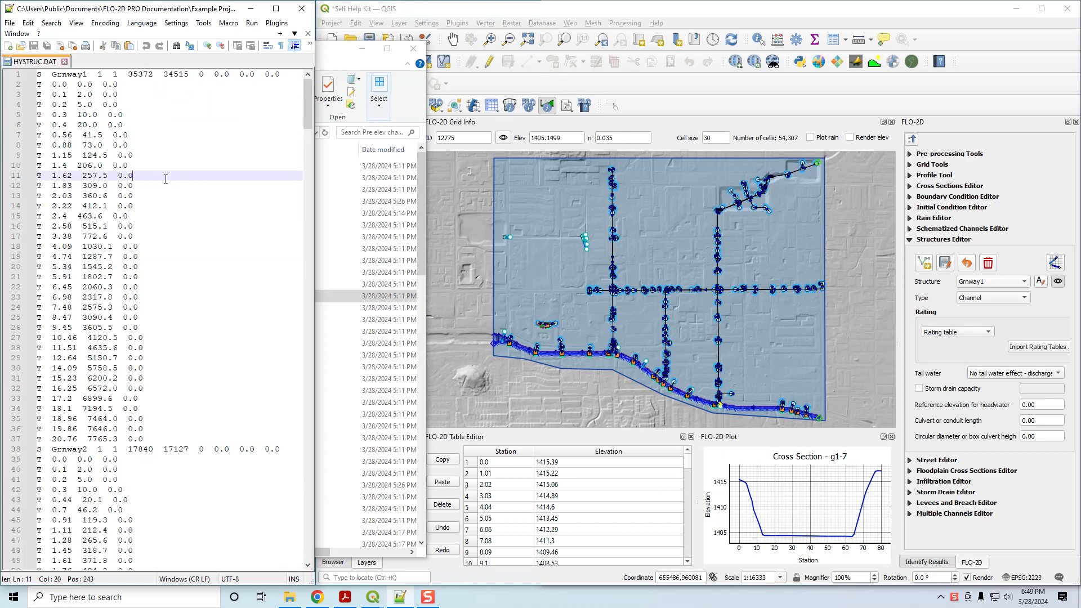
click(42, 75)
click(38, 75)
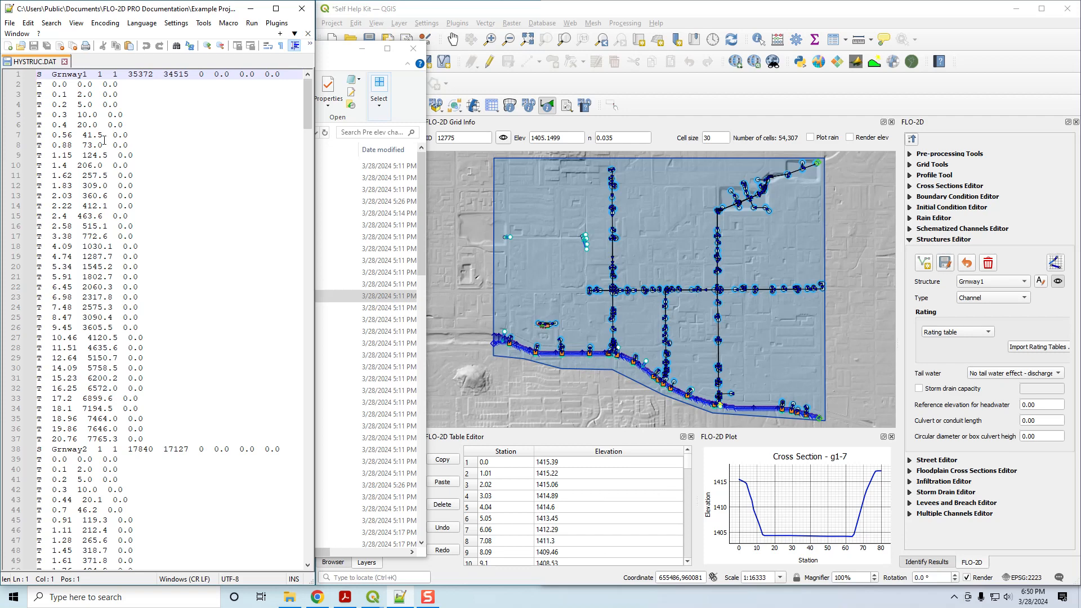
Switch to the Data Input Manual in Acrobat and examine the HYSTRUC.DAT Line 1 variables, highlighting STRUCHAR = 'S'.
mouse_move(425, 602)
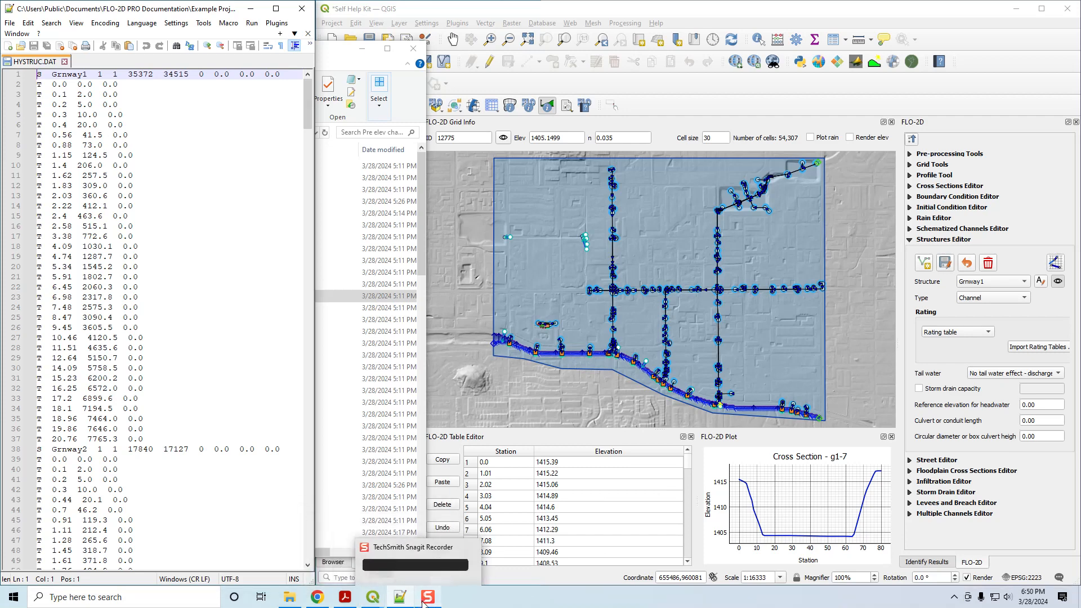
click(345, 596)
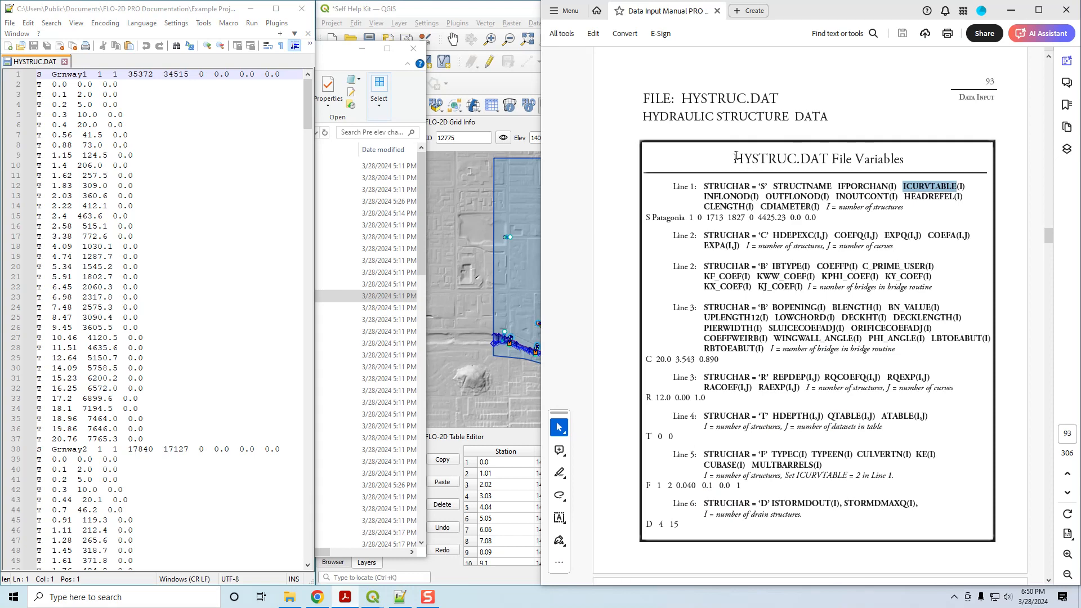
click(770, 186)
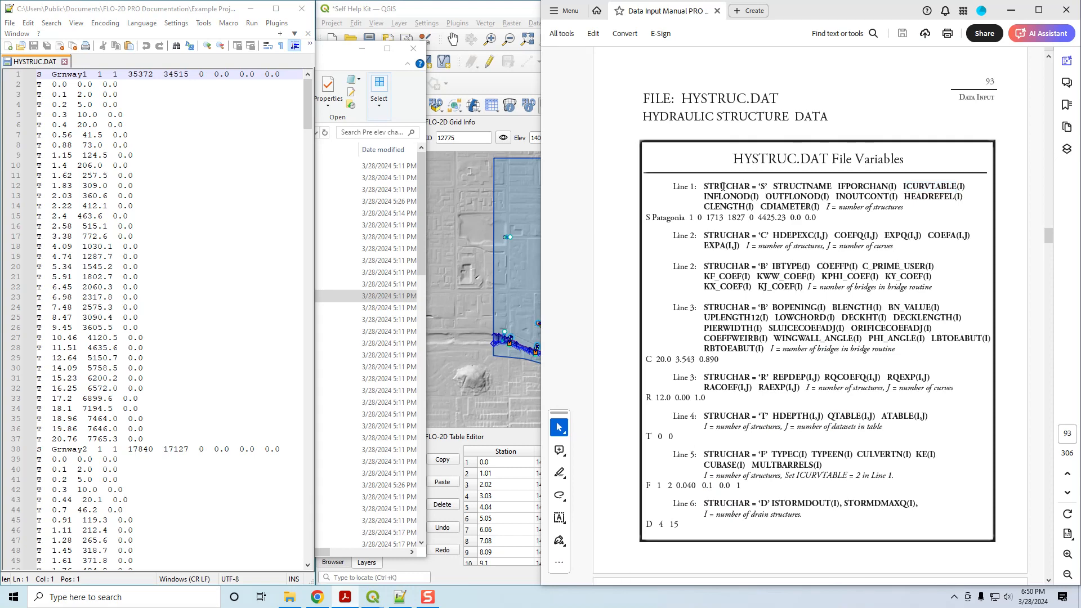
drag(702, 186, 913, 212)
click(868, 209)
drag(772, 186, 704, 186)
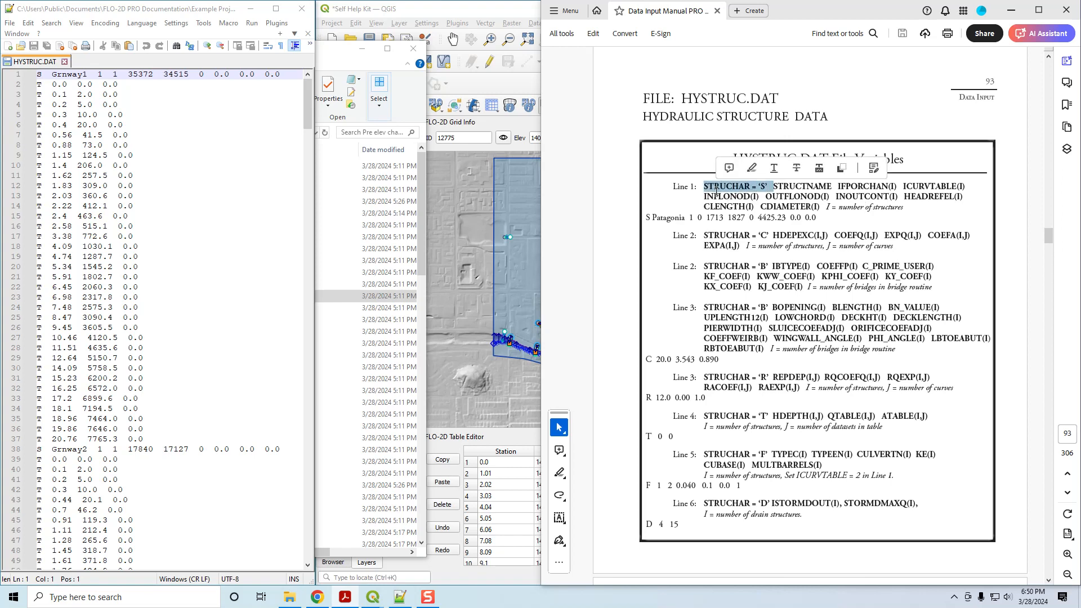
click(802, 186)
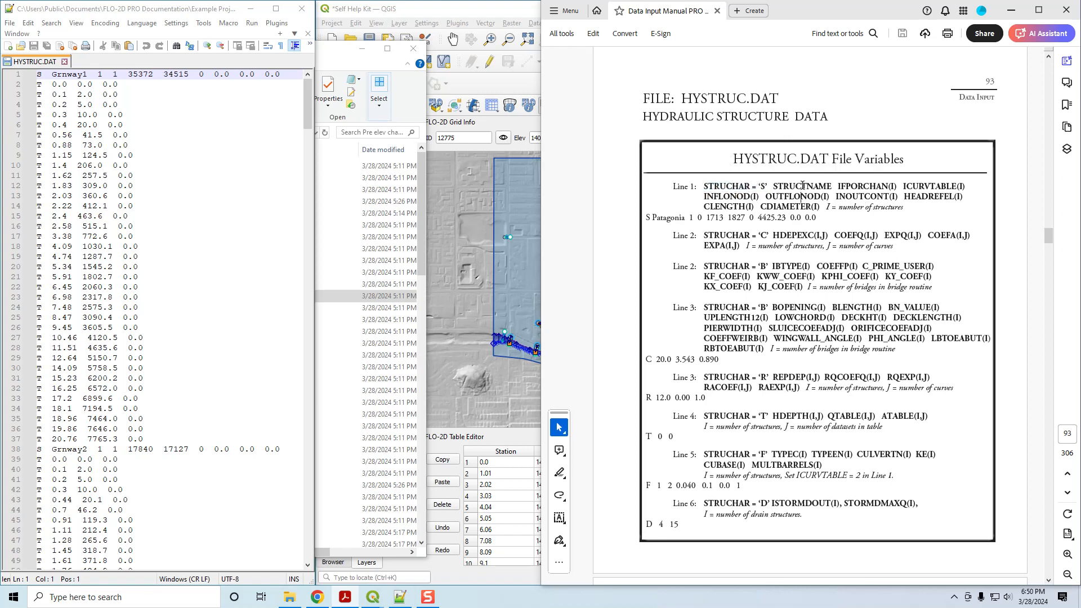
Match STRUCTNAME, IFPORCHAN and ICURVTABLE in the manual with the structure name and two switches on the first line of HYSTRUC.DAT.
double_click(802, 186)
double_click(62, 76)
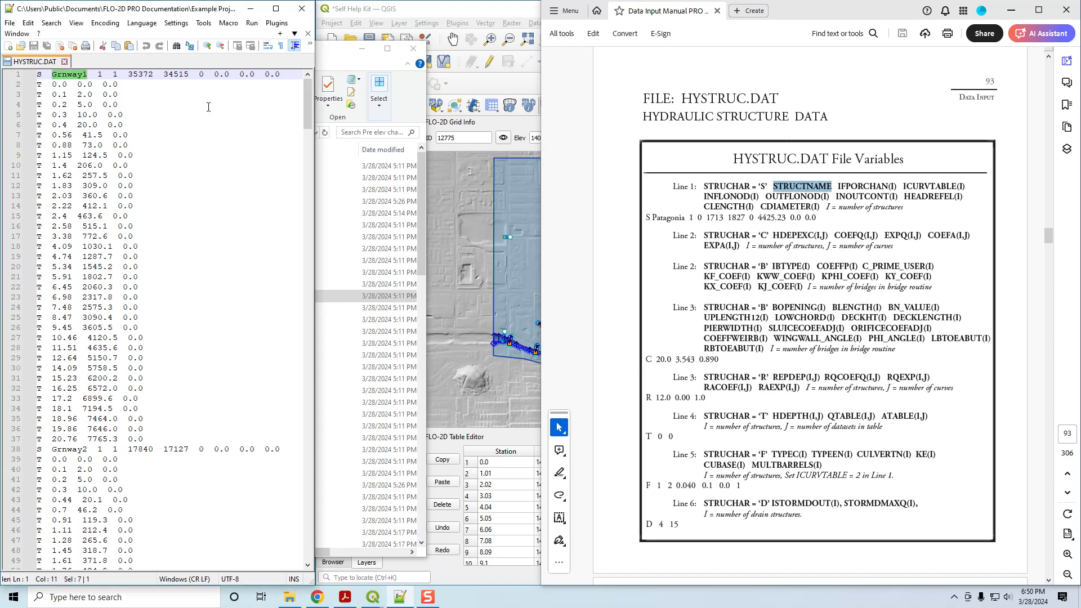
double_click(859, 186)
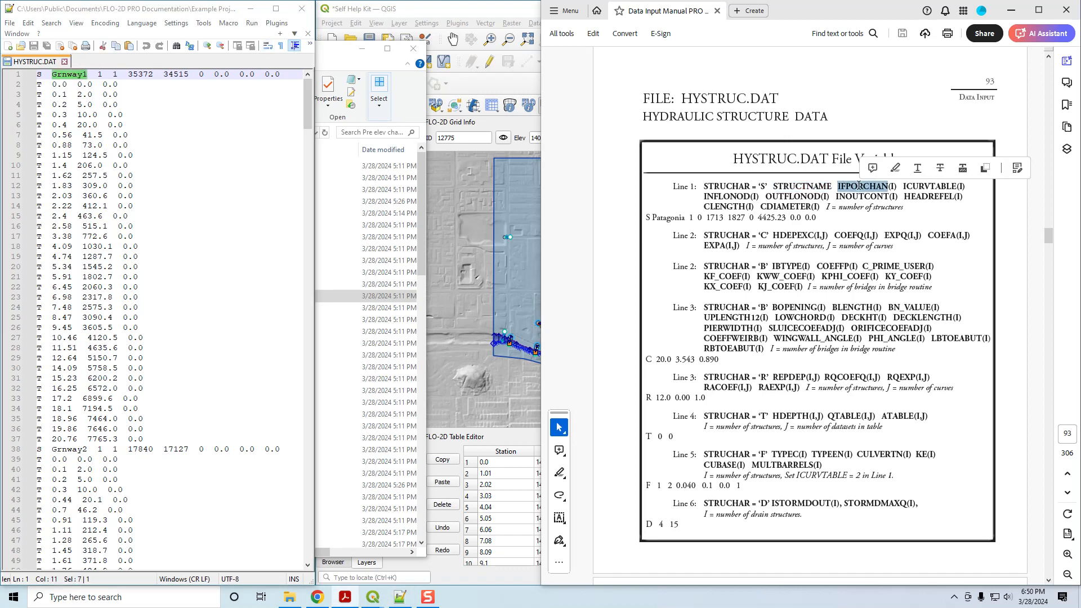
double_click(935, 186)
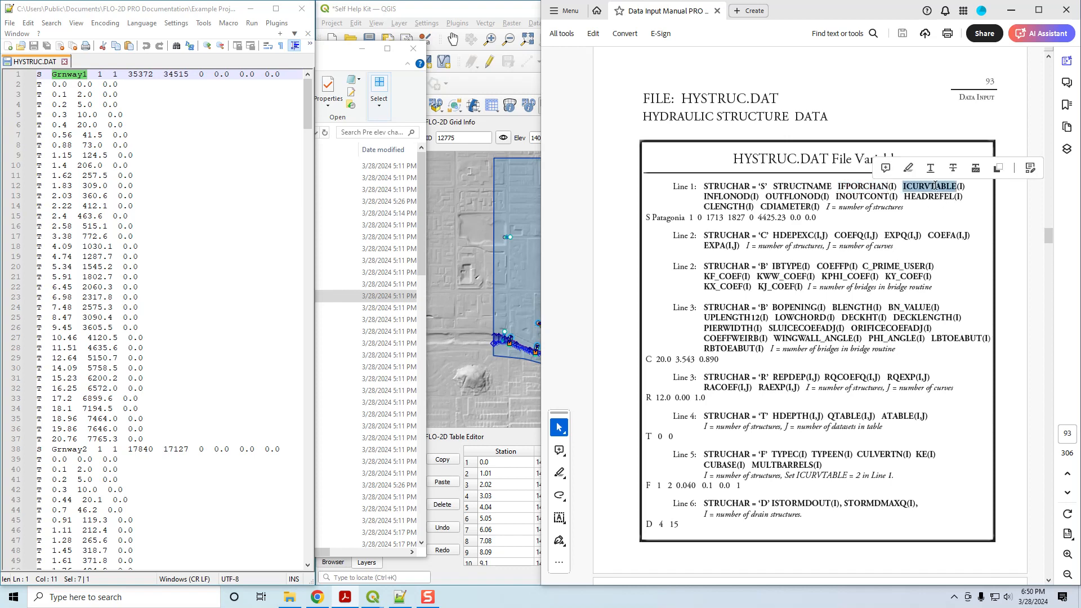
click(722, 194)
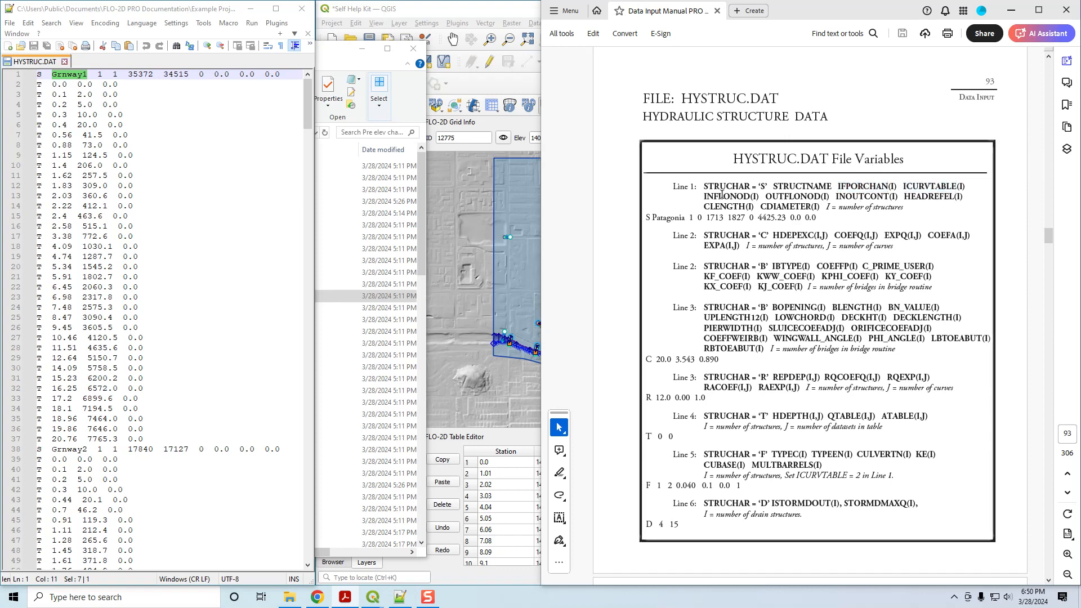
double_click(101, 74)
double_click(116, 74)
Match the inflow and outflow grid elements on the Grnway1 line with INFLONOD and OUTFLONOD in the manual.
double_click(141, 73)
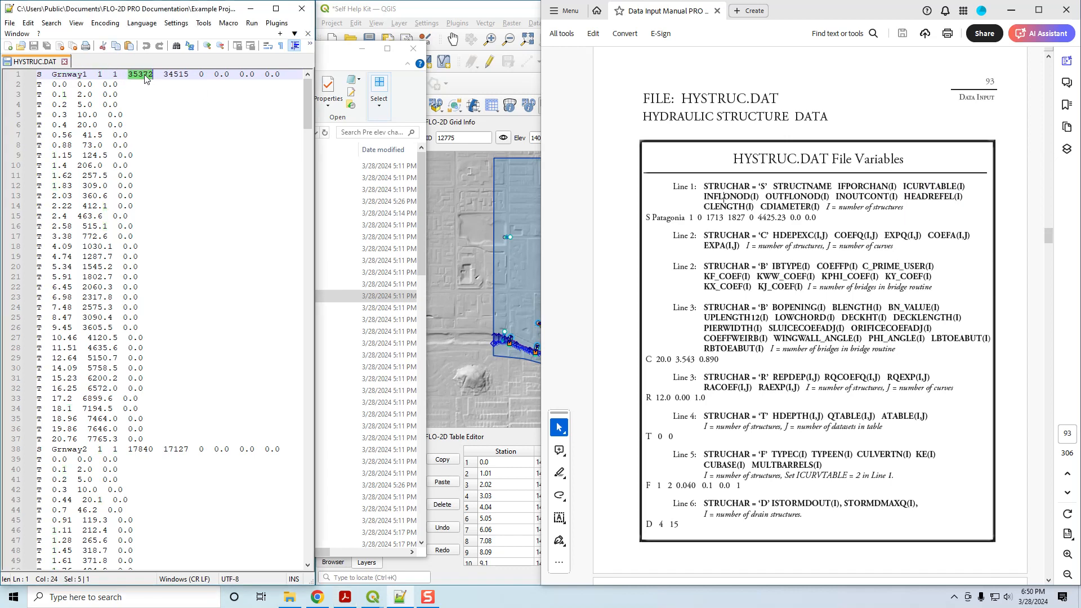
double_click(176, 74)
double_click(731, 196)
double_click(792, 197)
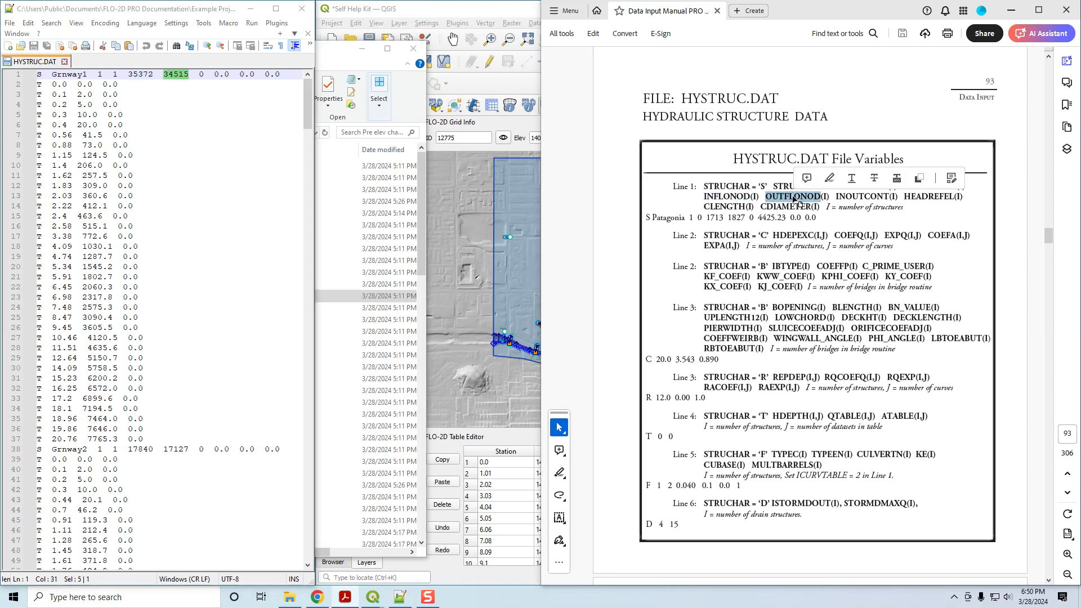
Match INOUTCONT and HEADREFEL with their Grnway1 line values and highlight the last two values on that line.
click(200, 75)
double_click(200, 74)
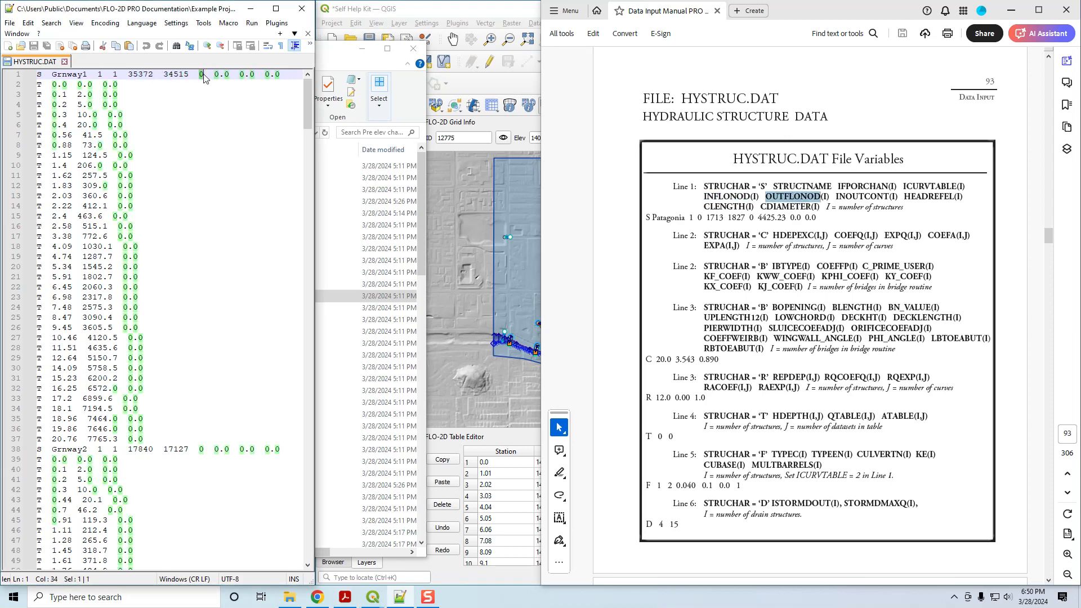
double_click(863, 196)
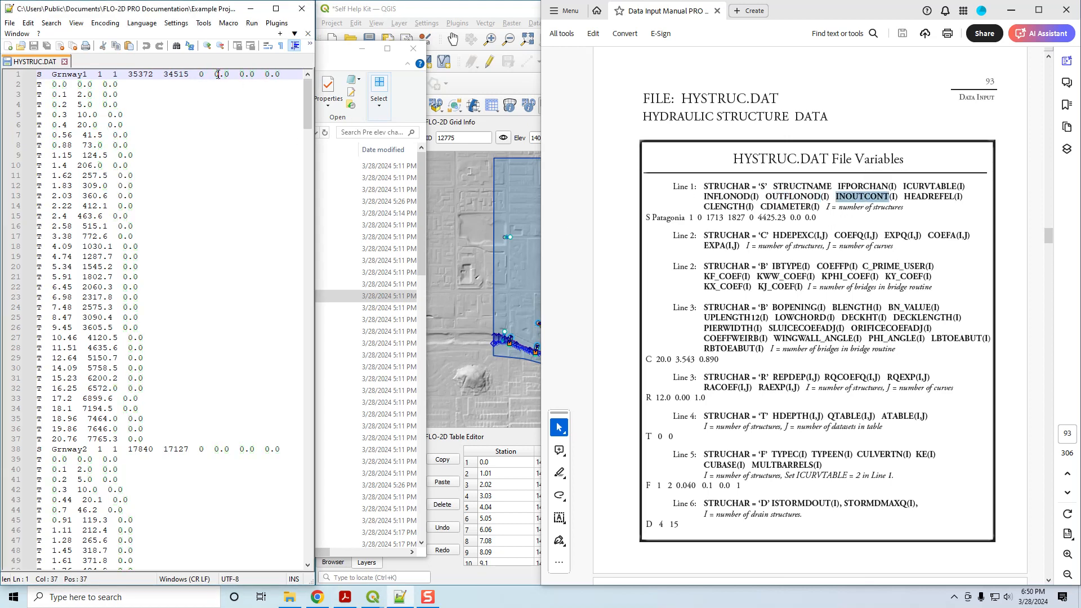
drag(215, 74, 230, 75)
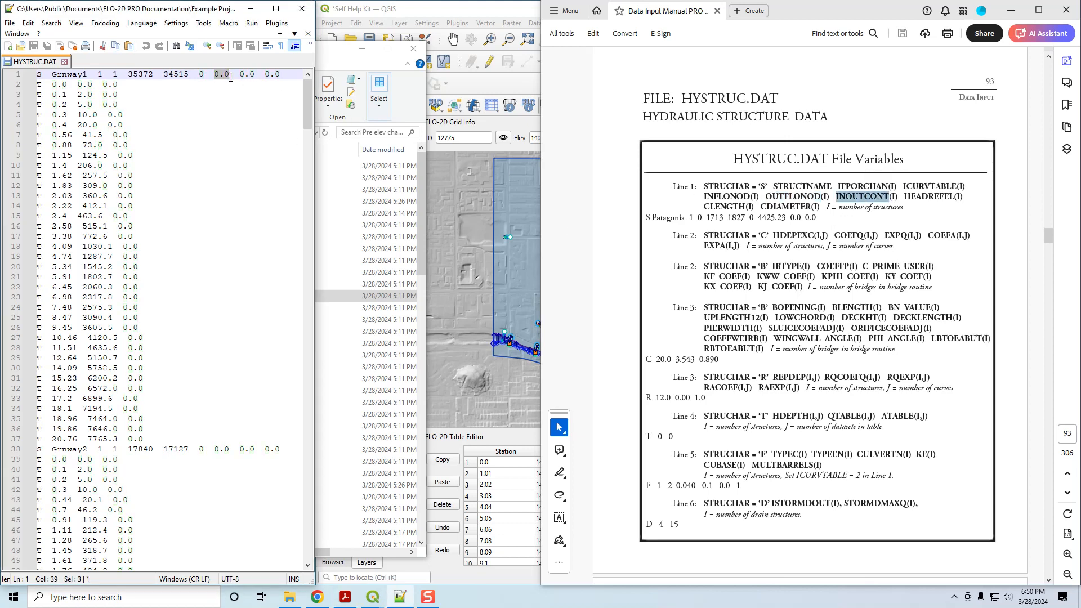
double_click(927, 197)
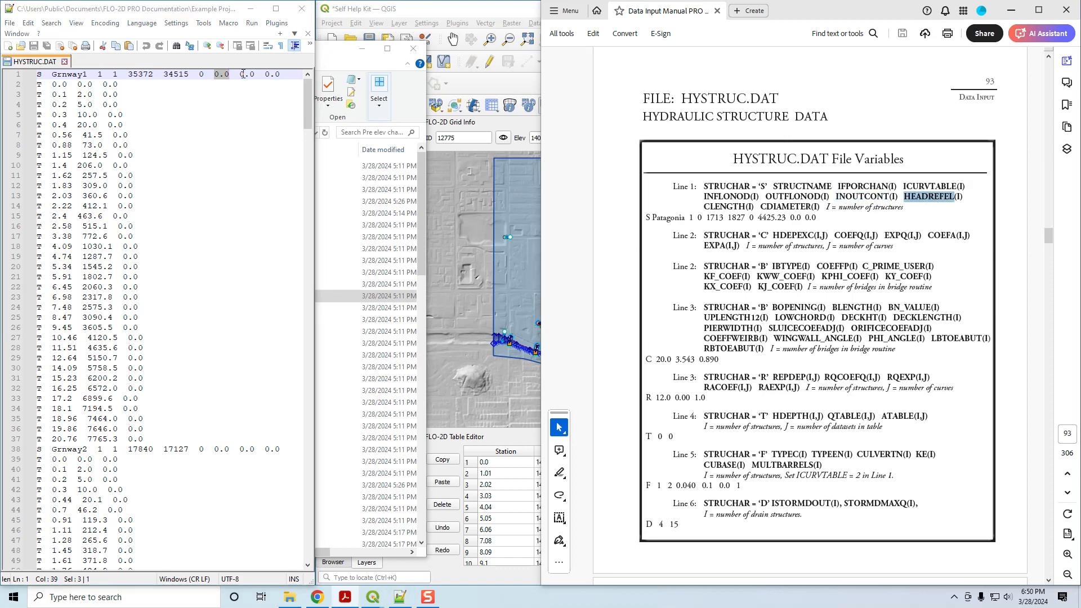
drag(240, 74, 280, 74)
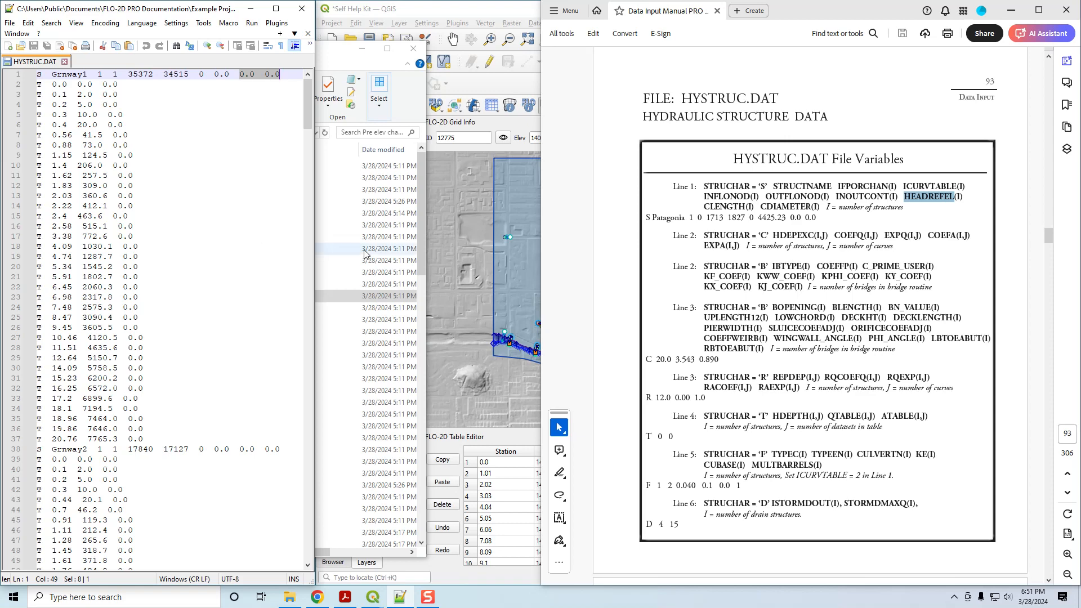
Look up the IFPORCHAN options 0, 1, 2 or 3 in the manual's variable descriptions for Grnway1's first switch.
double_click(69, 75)
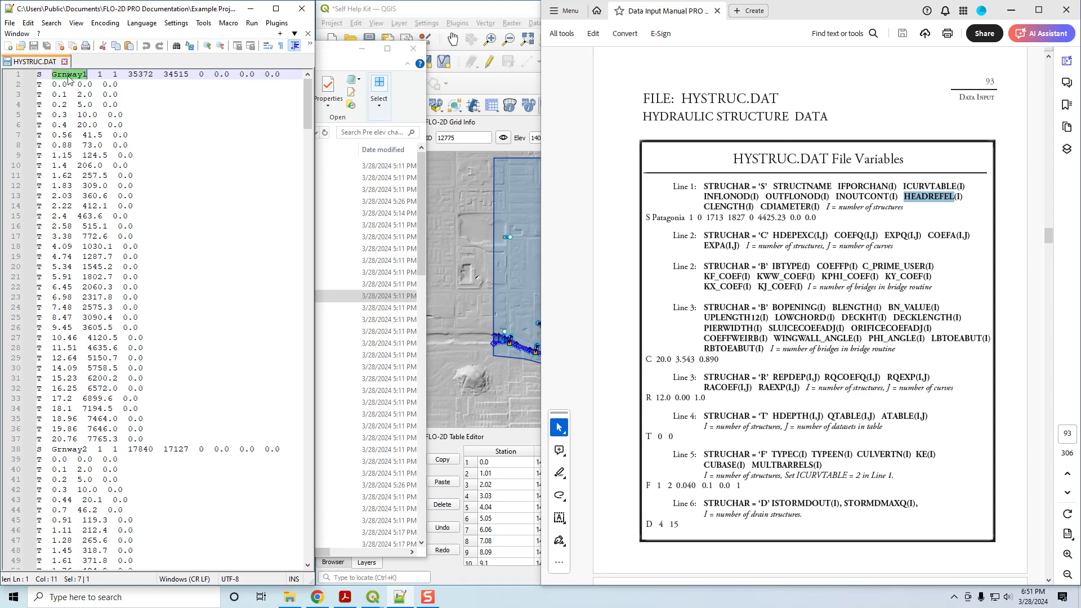
double_click(100, 75)
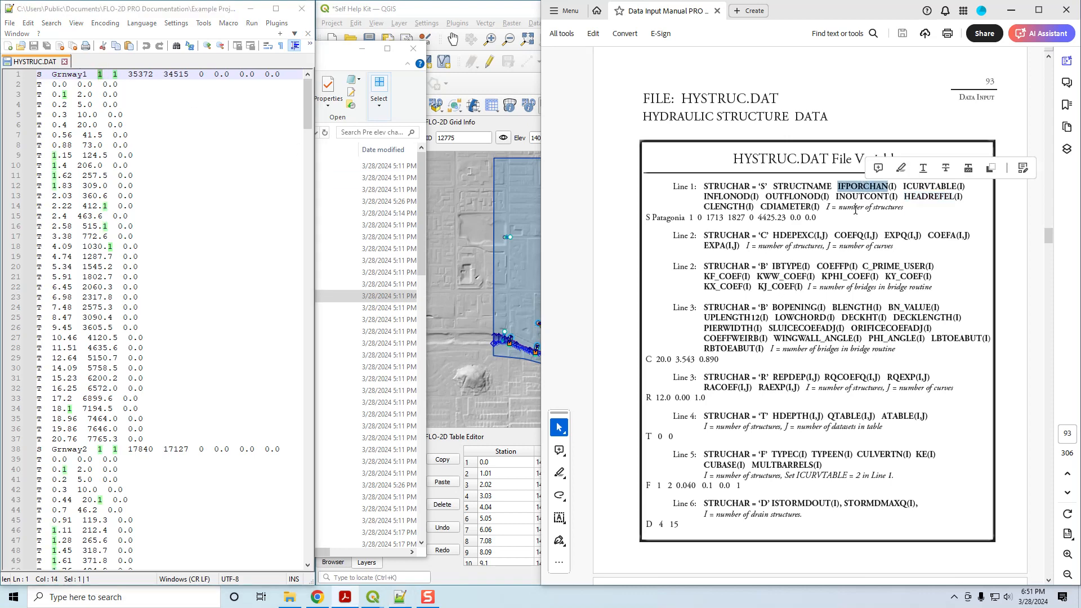
scroll(793, 338, down, 5)
scroll(801, 363, down, 20)
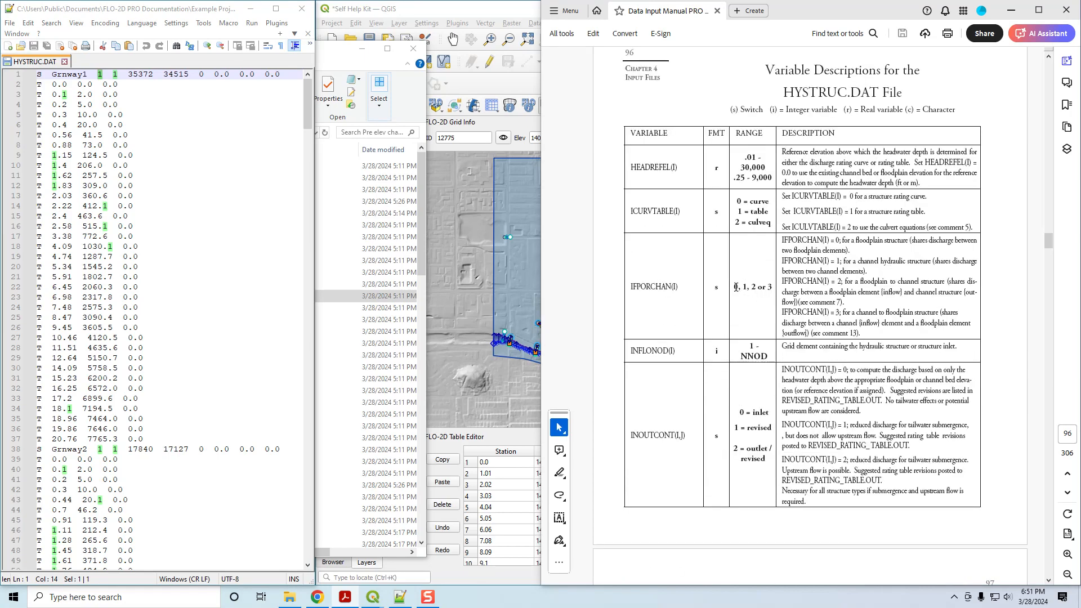
drag(734, 287, 773, 287)
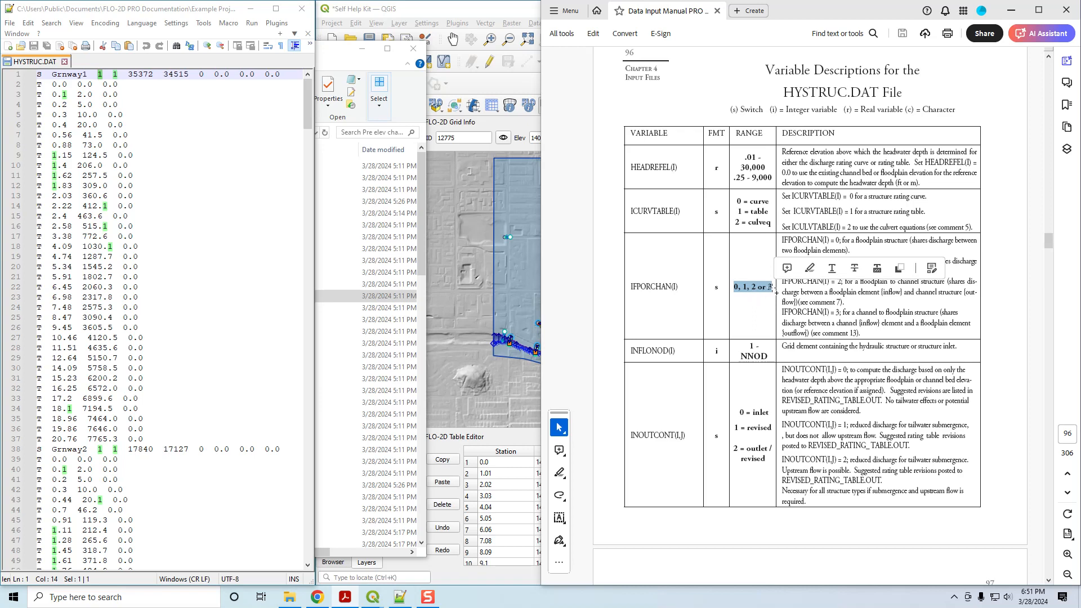
click(809, 330)
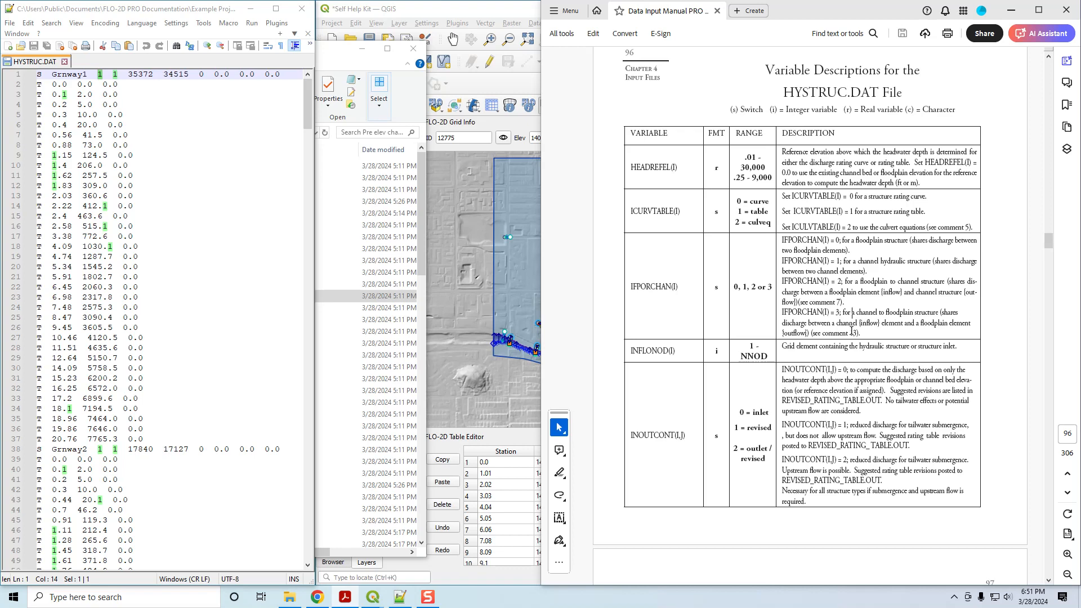
Compare Grnway1's second switch with the ICURVTABLE curve, table and culvert equation options in the manual.
click(117, 74)
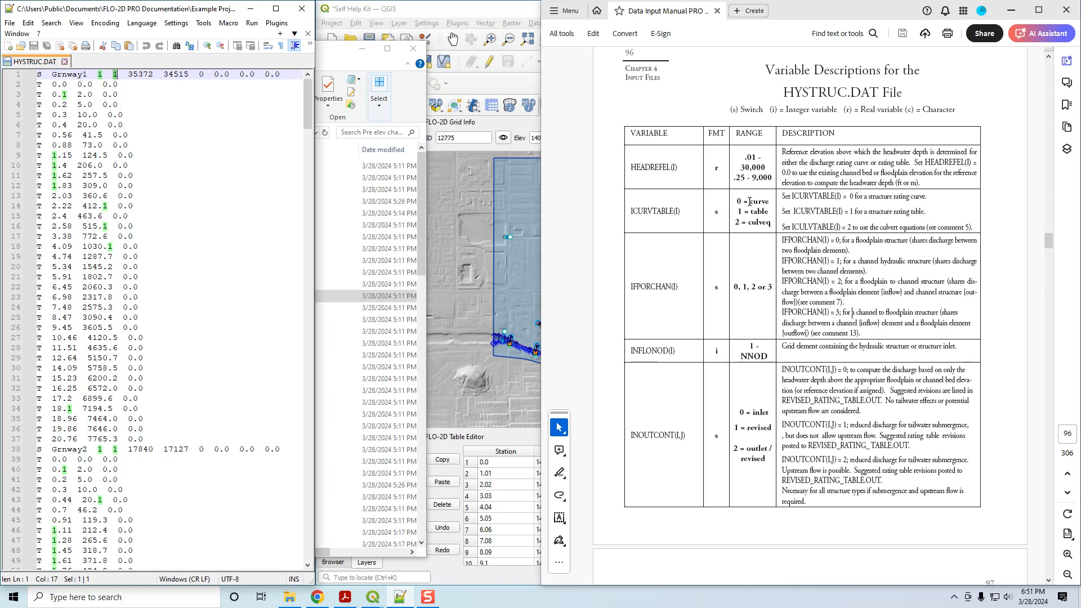
mouse_move(774, 202)
mouse_down()
mouse_move(733, 202)
mouse_move(754, 217)
mouse_move(735, 221)
mouse_move(768, 220)
mouse_move(751, 212)
mouse_move(770, 223)
mouse_up()
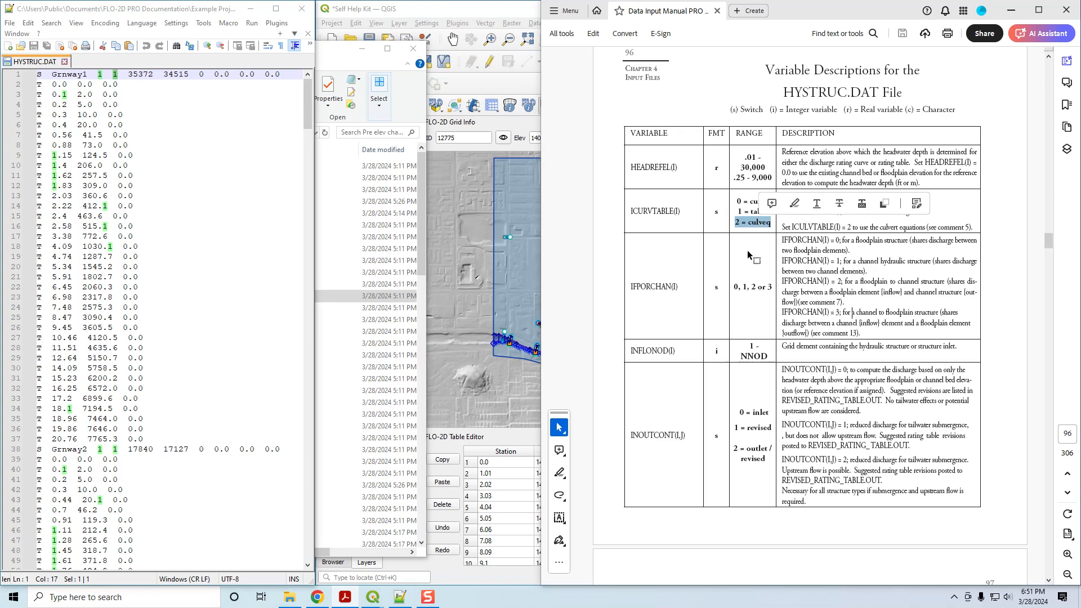
click(842, 260)
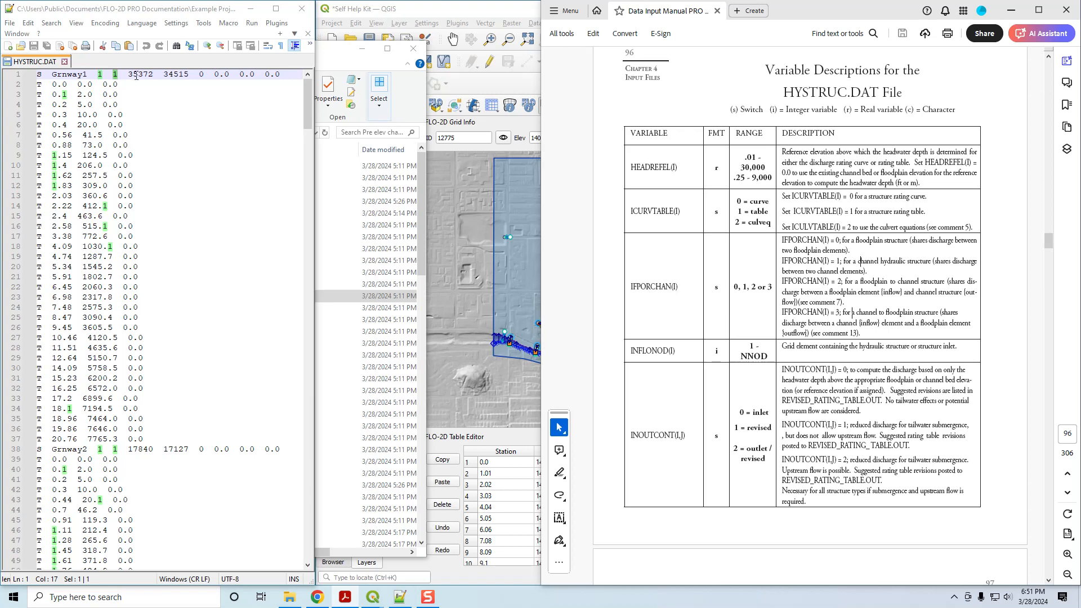
Highlight the value after Grnway1's outflow element and review the INOUTCONT tailwater options in the manual.
double_click(201, 75)
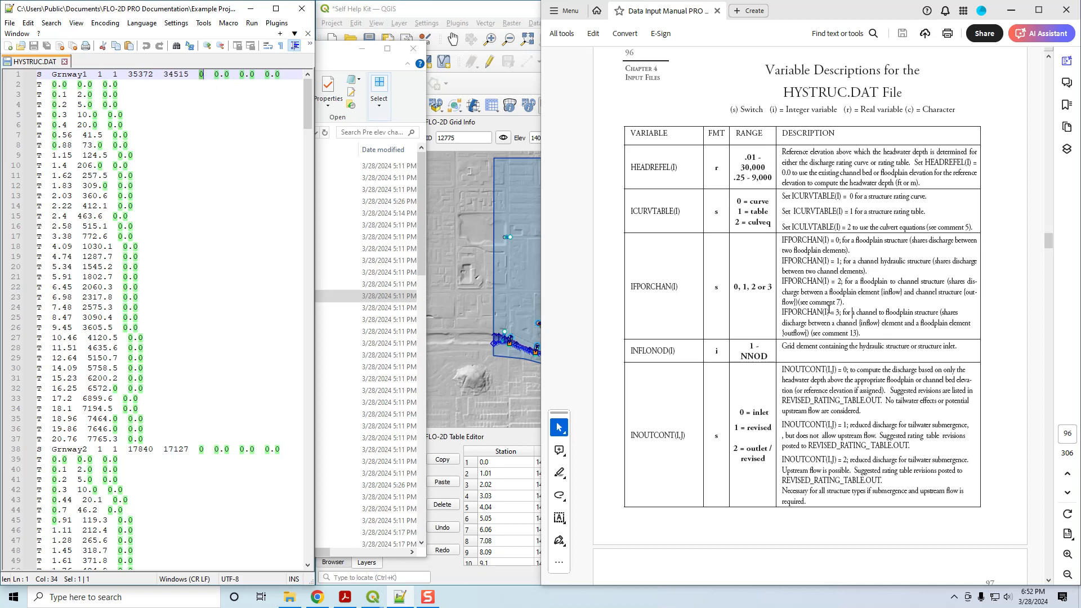
scroll(828, 309, up, 3)
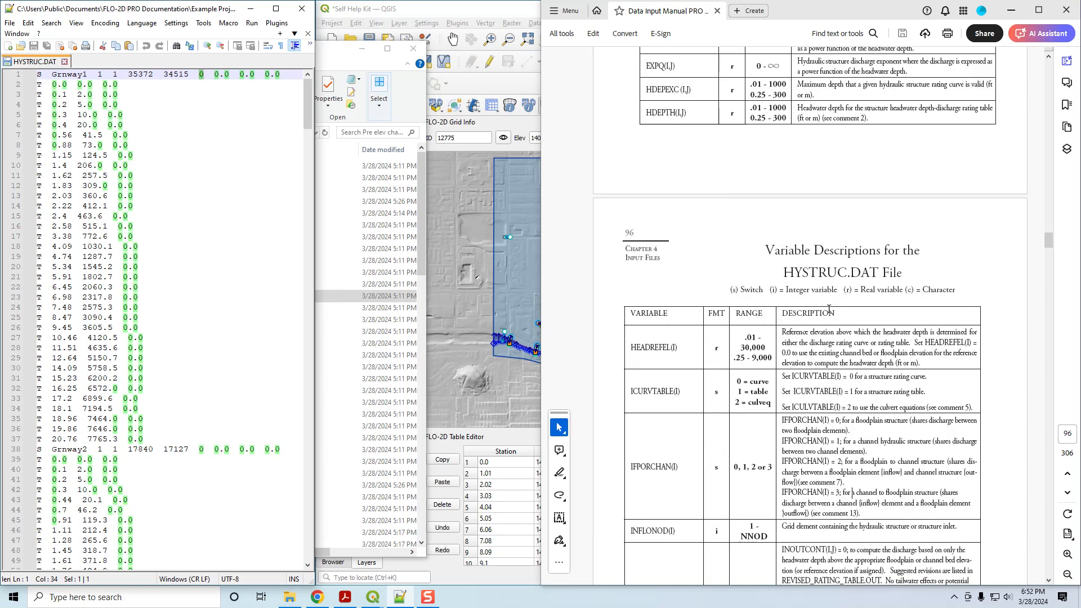
scroll(829, 309, down, 3)
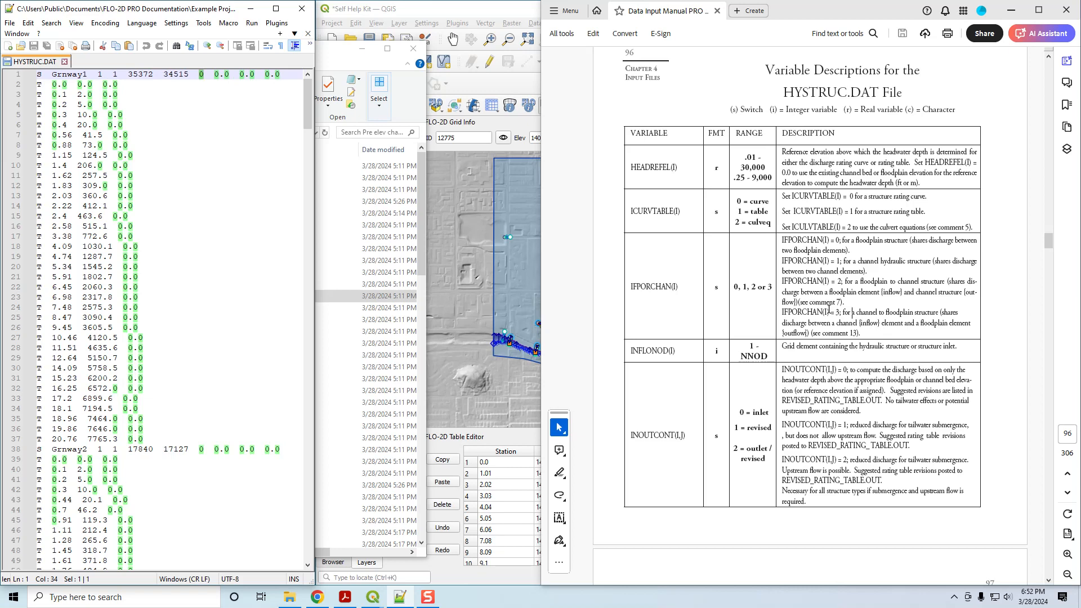
scroll(829, 309, down, 5)
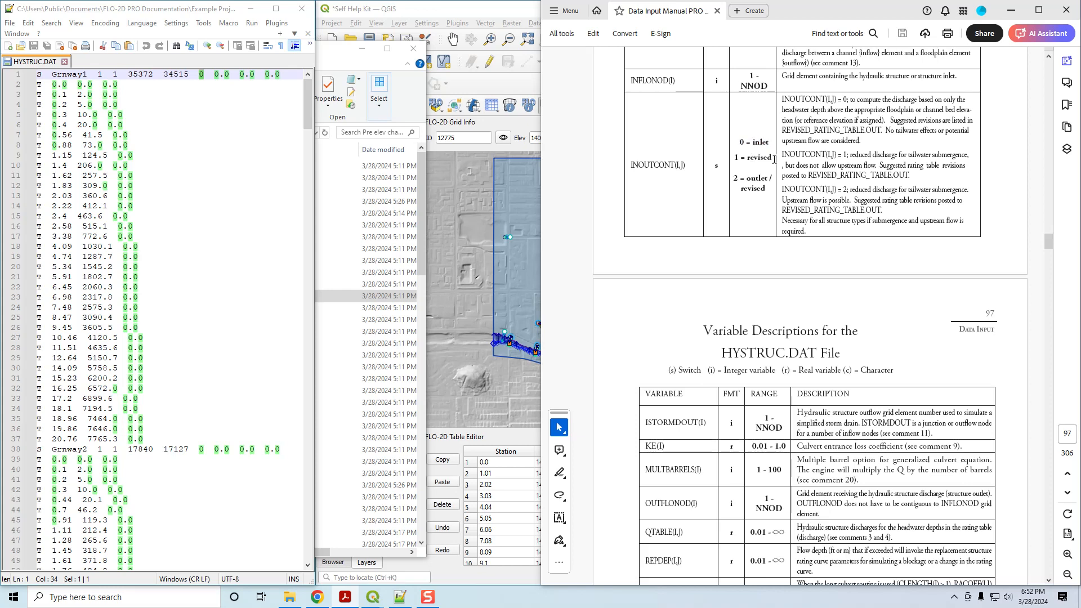
triple_click(752, 159)
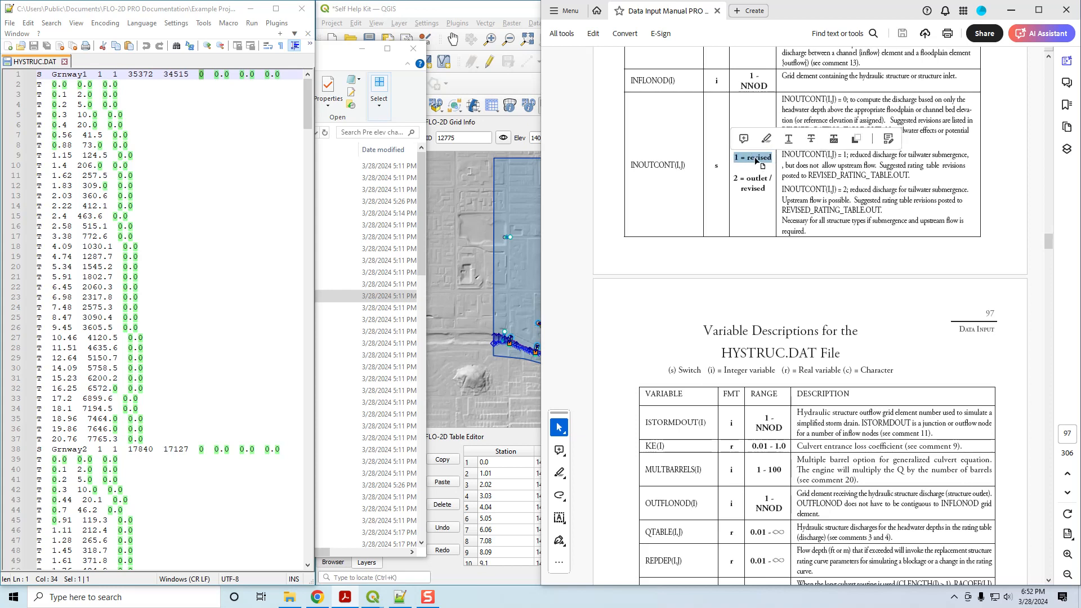
click(754, 160)
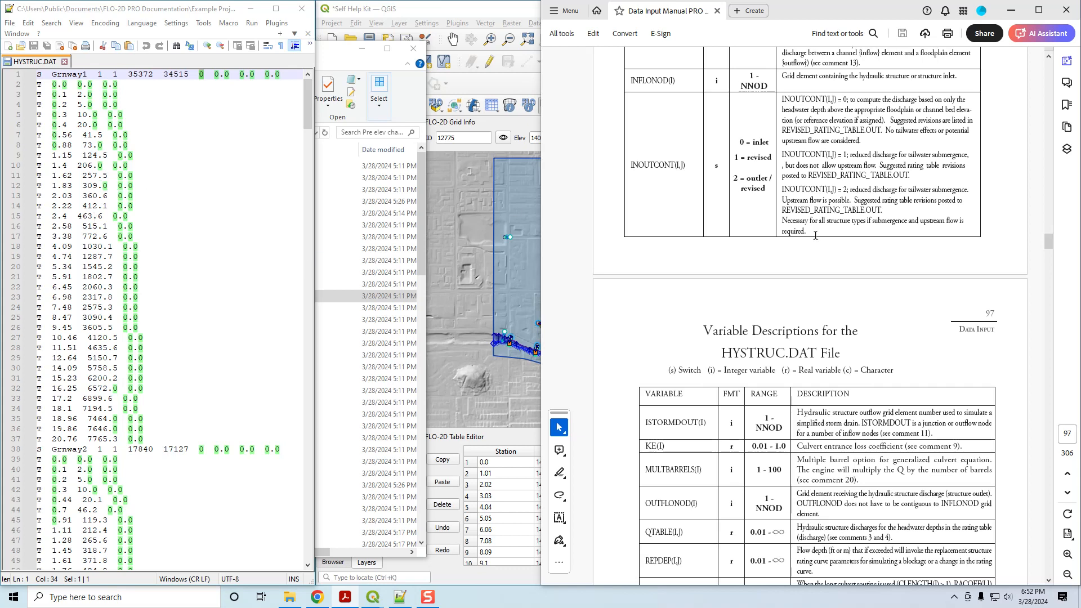
Review the INOUTCONT option 2 entry in the manual, highlighting REVISED_RATING_TABLE.OUT and the outlet / revised option.
mouse_move(888, 214)
mouse_down()
mouse_move(794, 215)
mouse_move(881, 210)
mouse_up()
click(794, 215)
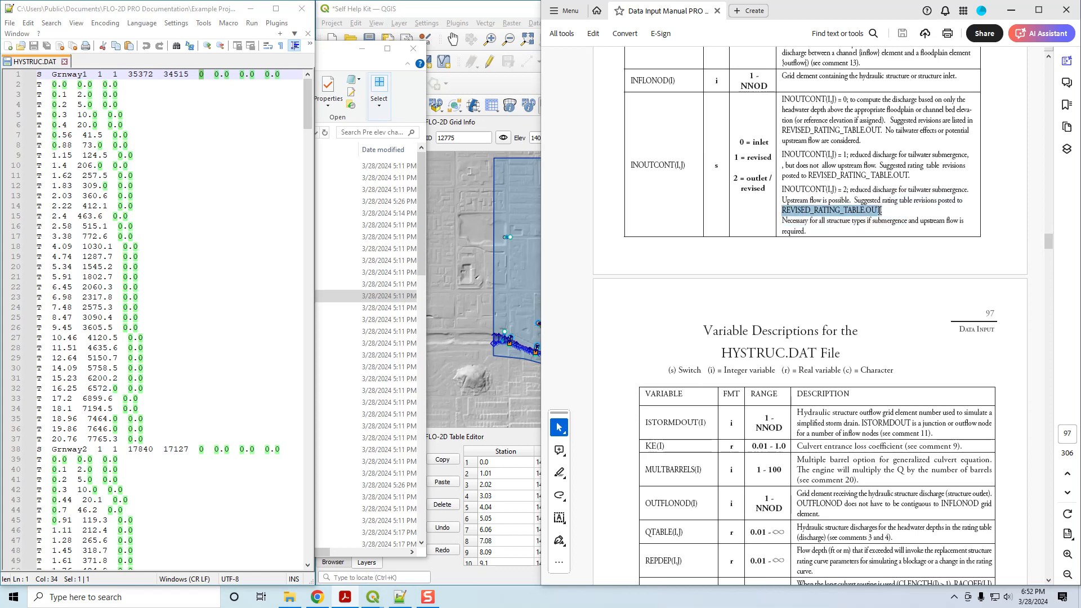
click(813, 222)
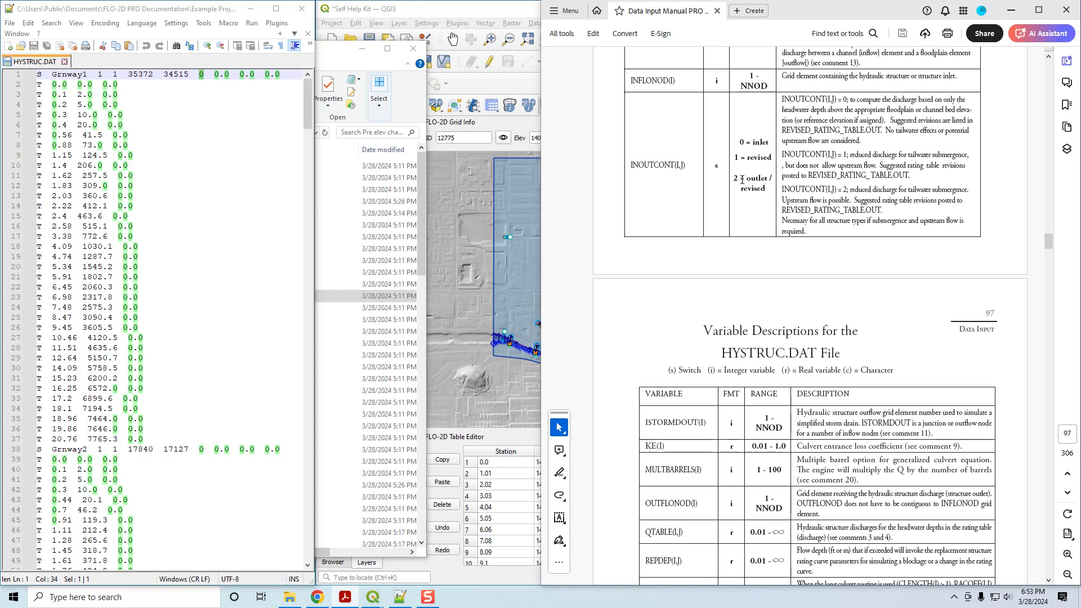
drag(738, 179, 731, 179)
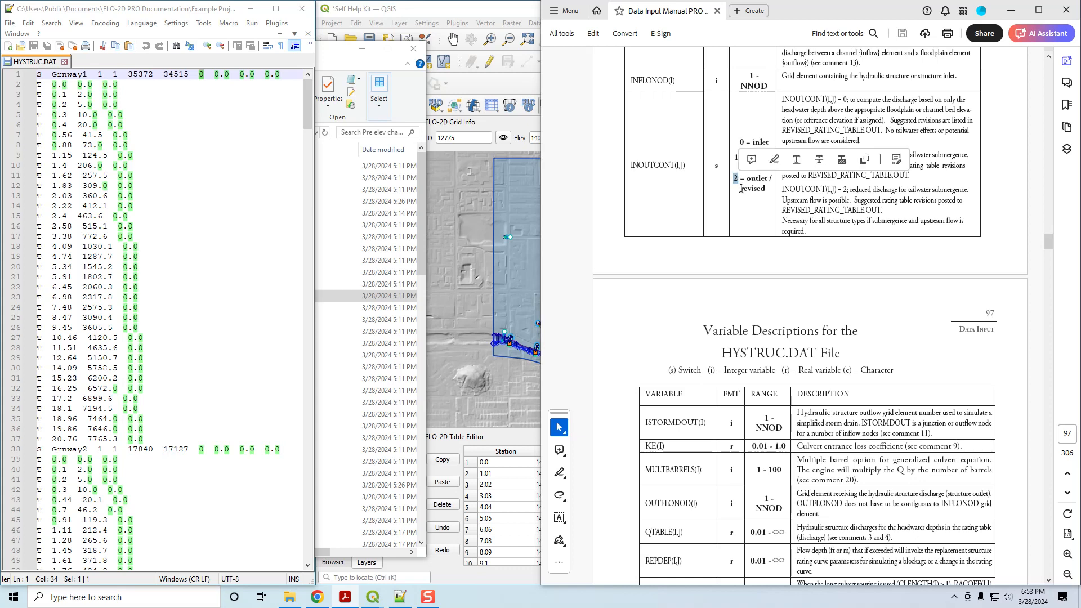
click(762, 188)
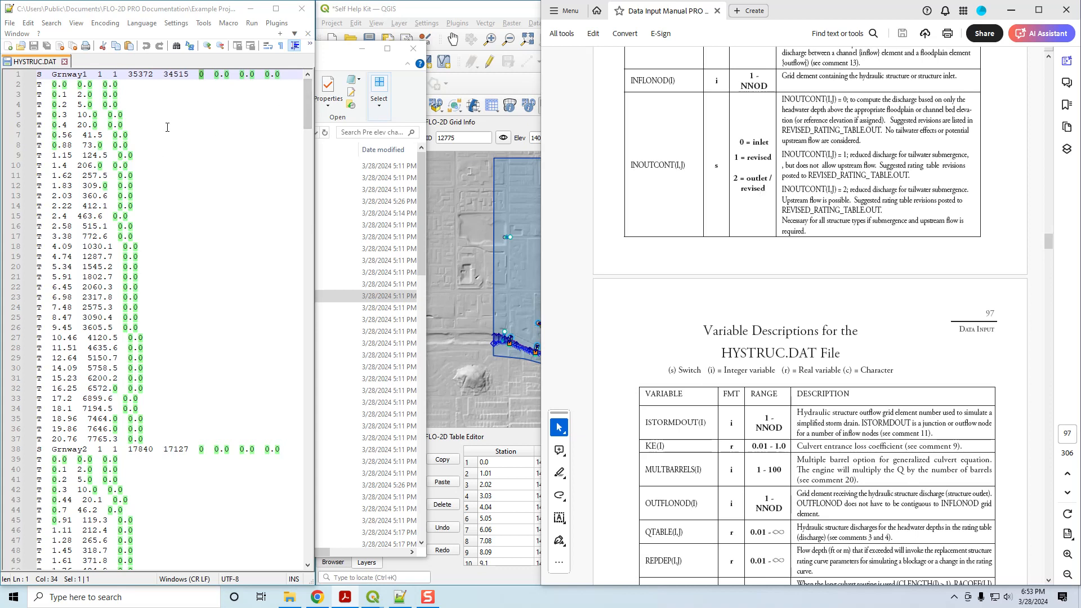
Highlight the value after INOUTCONT on the Grnway1 line and look up the HEADREFEL description in the manual.
drag(213, 75, 231, 74)
scroll(812, 408, down, 3)
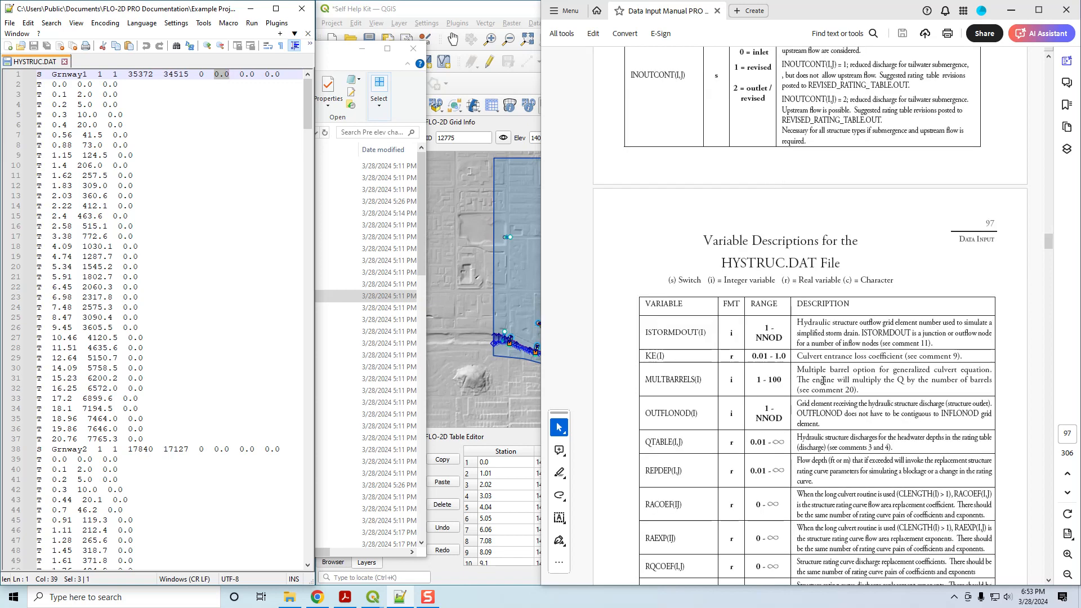
scroll(813, 403, up, 10)
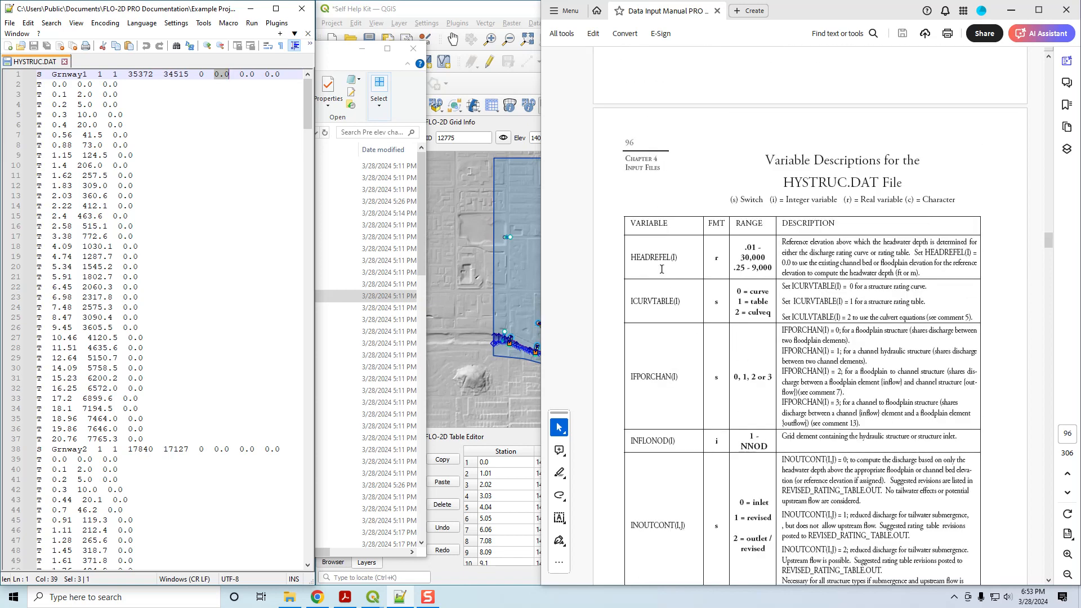
double_click(661, 259)
click(794, 263)
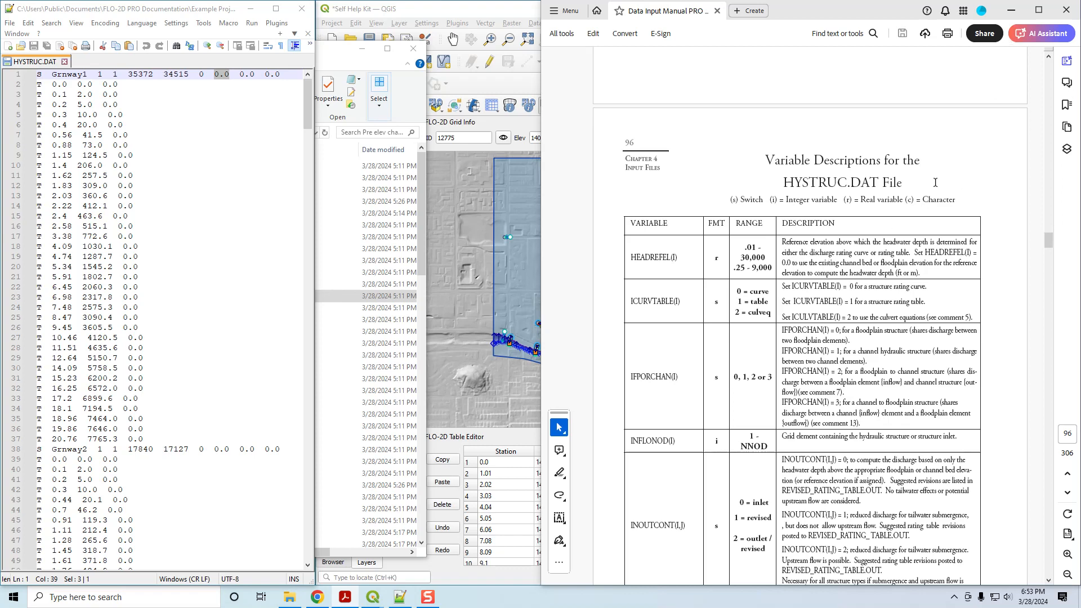
Put the manual away and examine the Grnway1 structure and its channel cross sections on the QGIS map.
click(1009, 11)
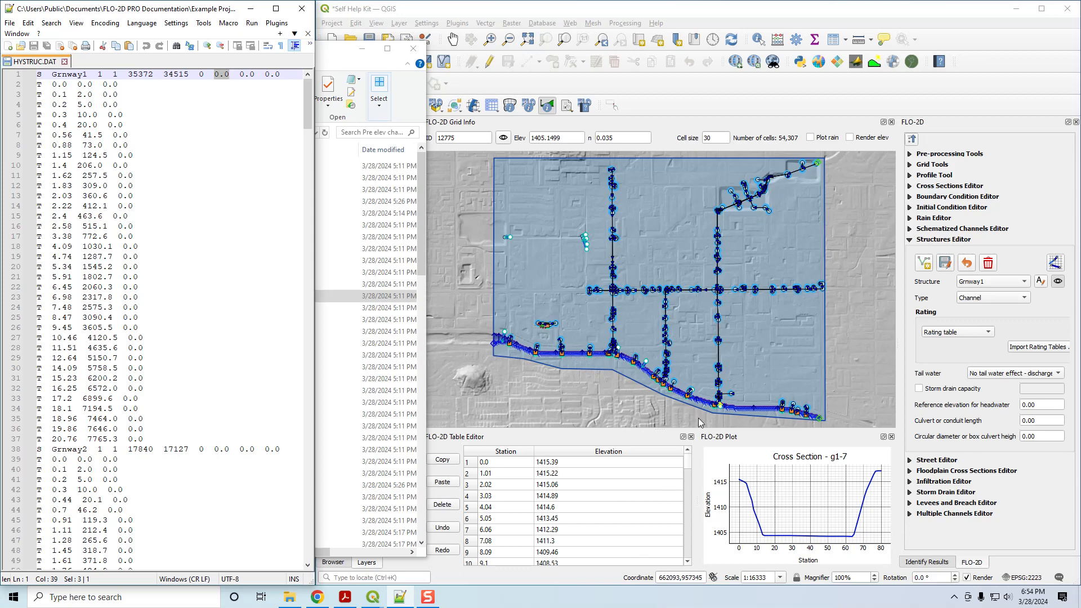
scroll(726, 405, up, 3)
scroll(778, 385, up, 2)
drag(777, 369, 743, 336)
scroll(743, 336, down, 1)
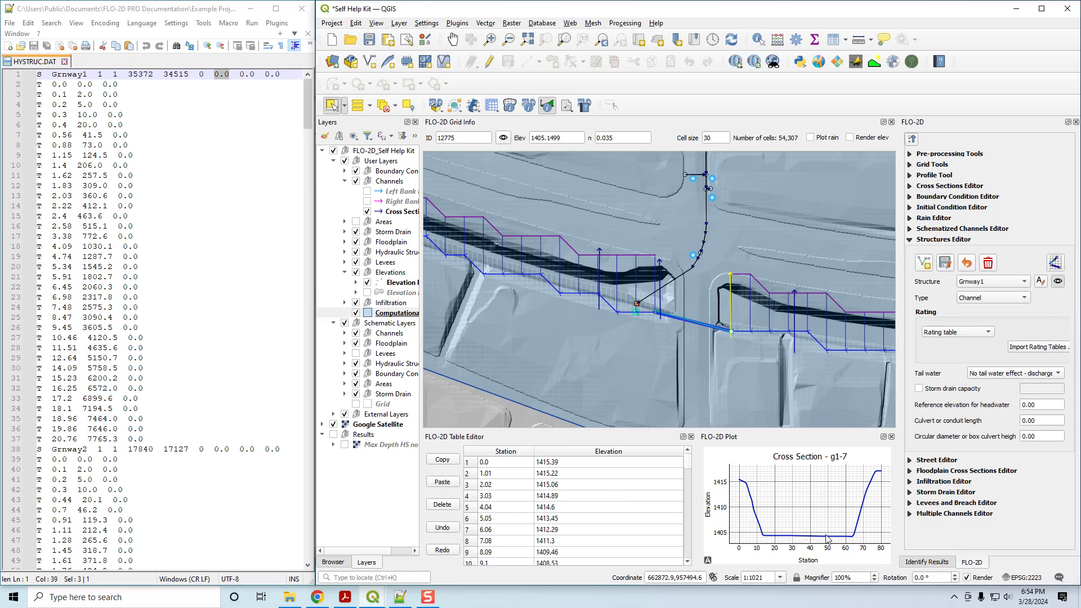
Try a headwater reference elevation of 1407 for Grnway1, and restore it to 0.00.
double_click(1040, 405)
text(1407)
drag(1050, 406, 1023, 406)
text(0.00)
Highlight the last two values on the Grnway1 line, and the CULV_009 structure name further down in HYSTRUC.DAT.
drag(239, 74, 298, 75)
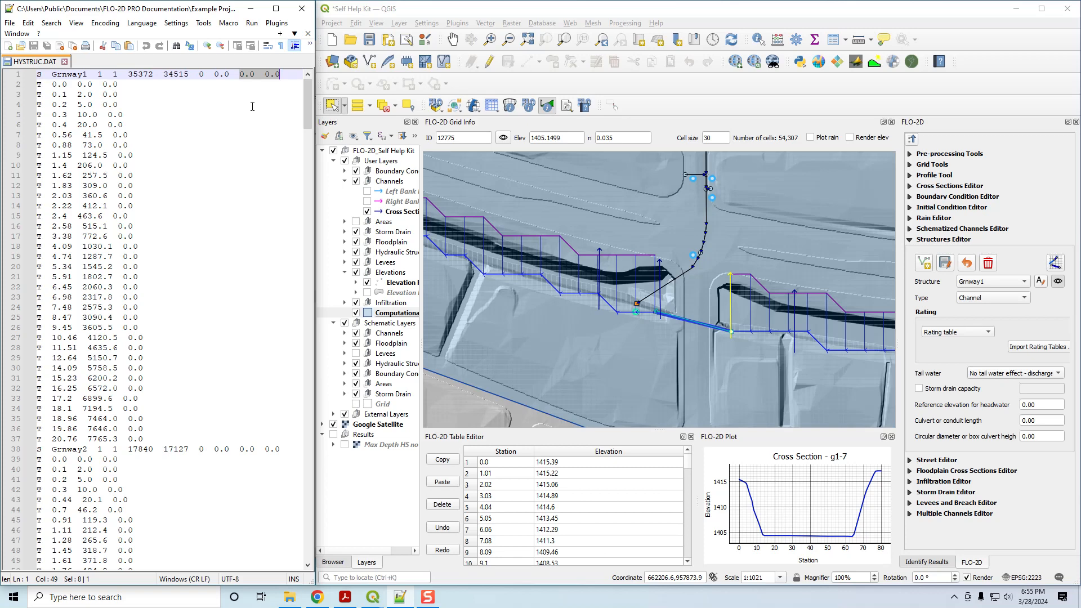
scroll(252, 106, down, 20)
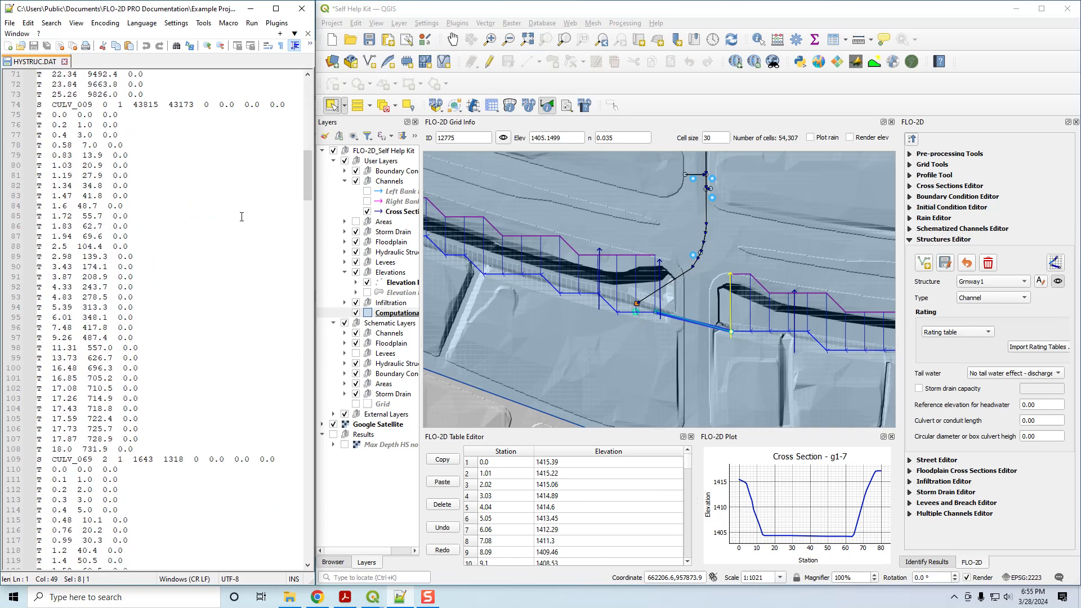
drag(49, 104, 87, 105)
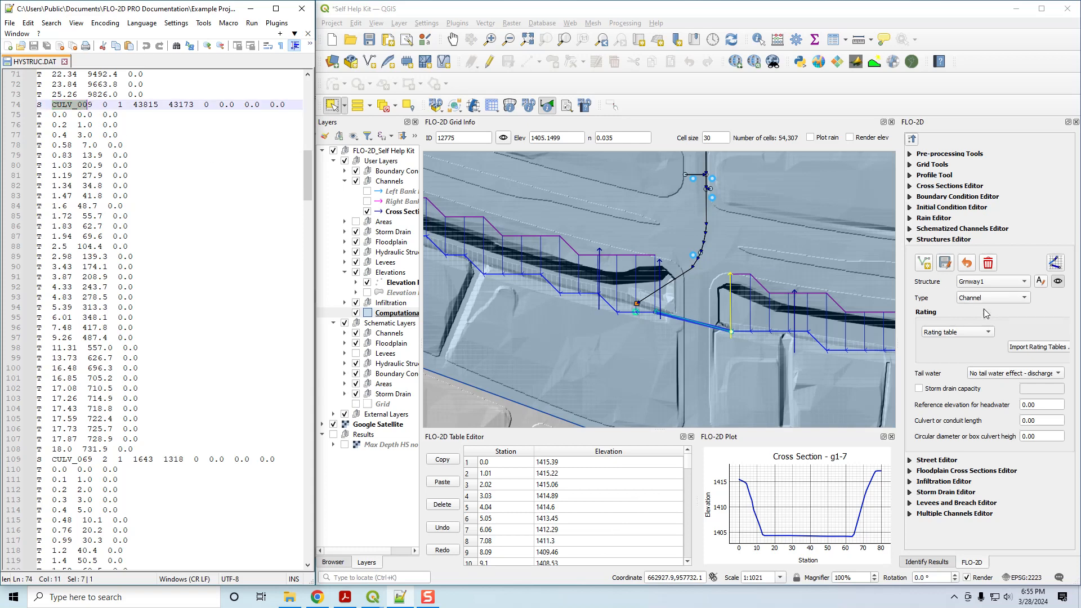
Load CULV_009 in the Structures Editor to view its culvert equation data and map location.
click(986, 282)
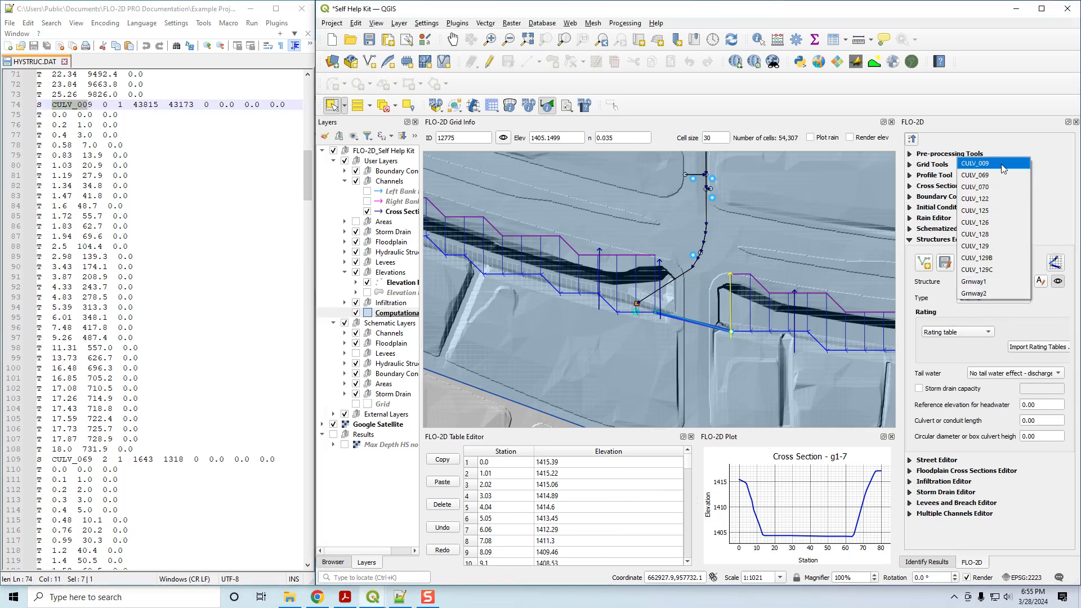
click(975, 163)
scroll(694, 258, up, 1)
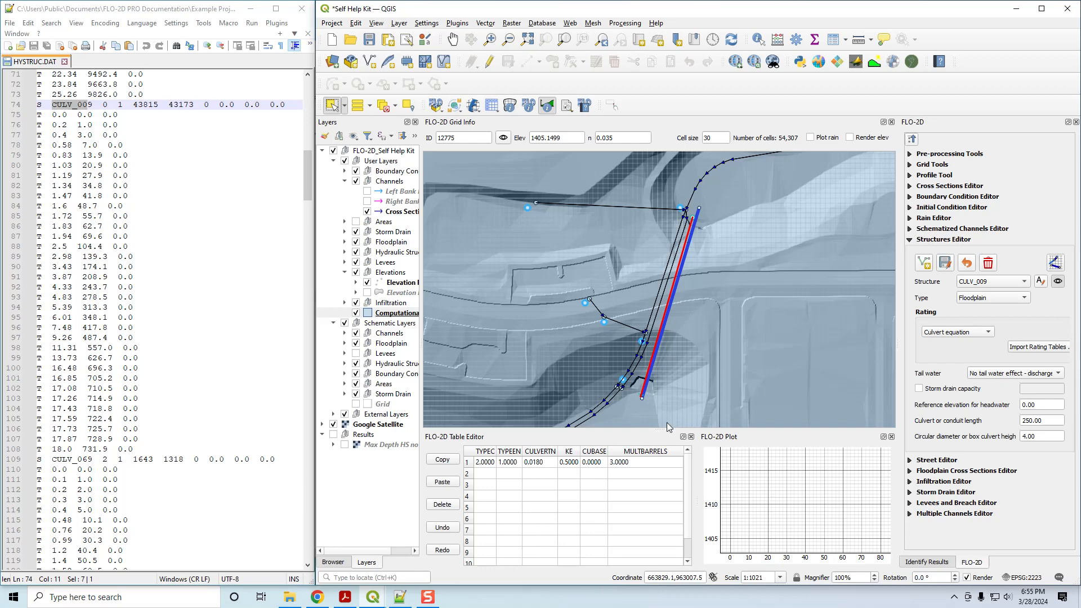
click(289, 597)
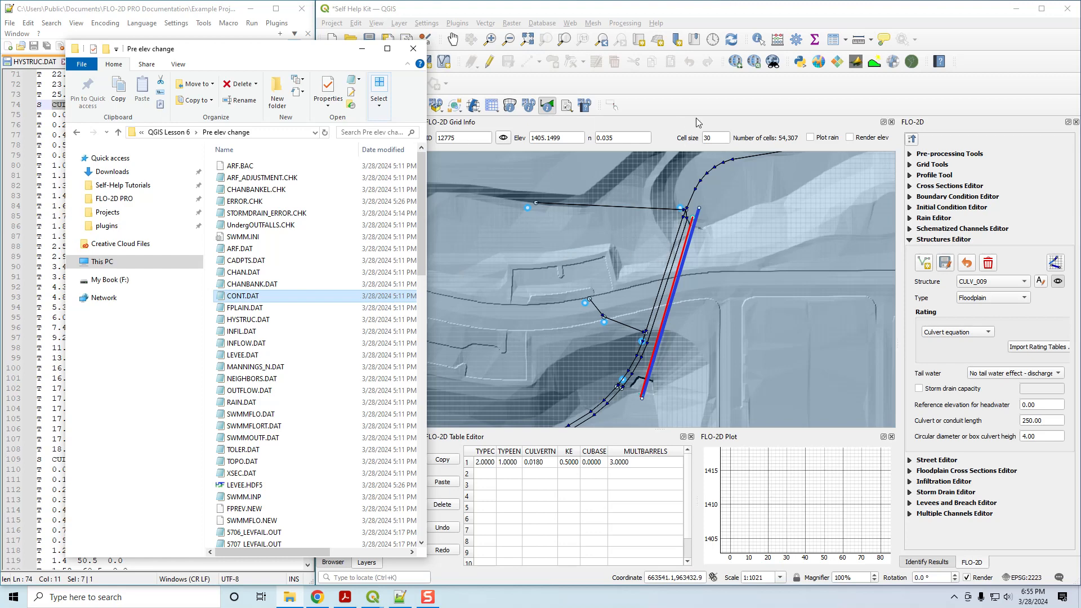
click(687, 156)
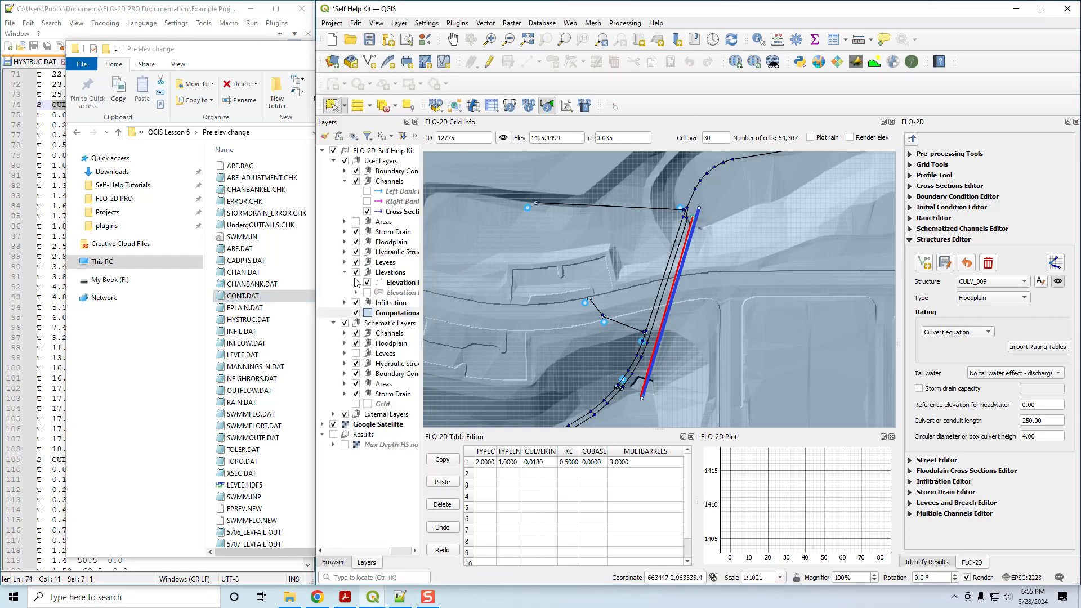
Turn on the hidden elevation layer in the Elevations group and examine the terrain around CULV_009.
click(367, 292)
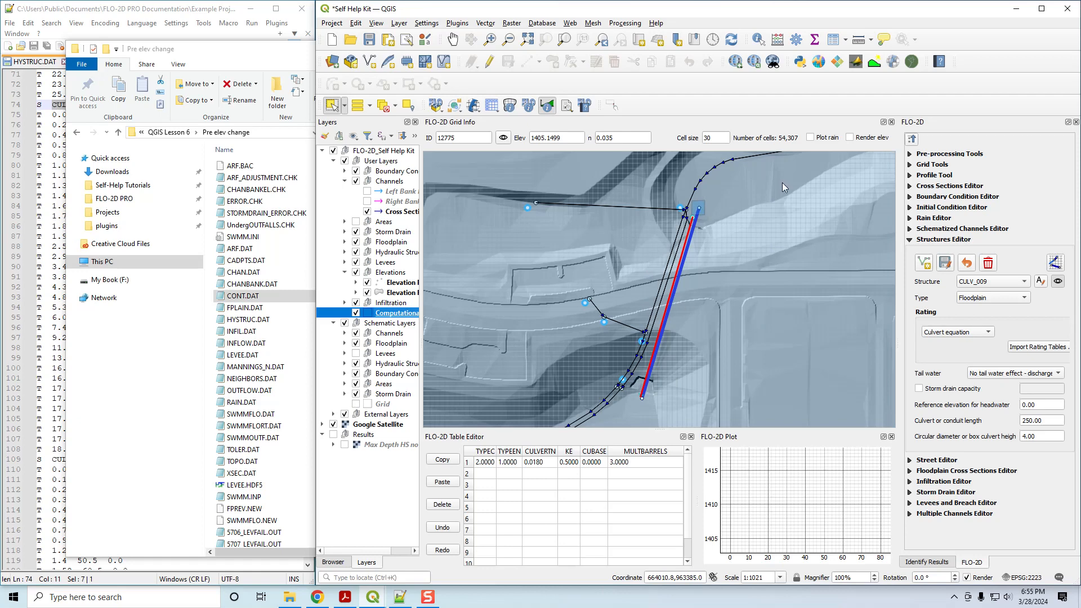
scroll(721, 216, down, 1)
drag(785, 190, 721, 208)
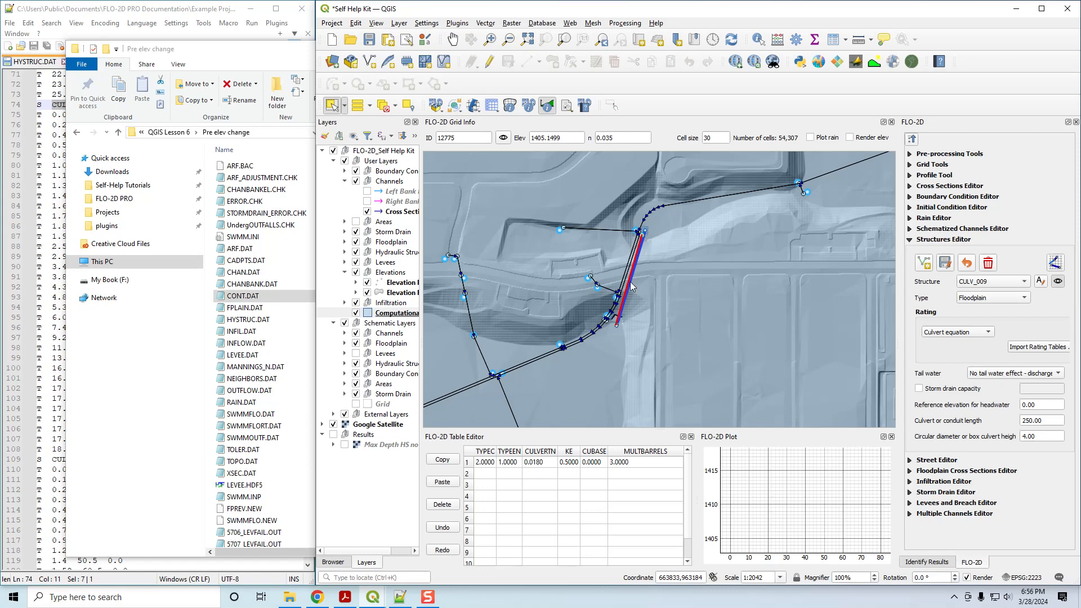
Load CULV_125 and CULV_126 in the Structures Editor to review their rating tables, and dismiss the network warning.
click(984, 285)
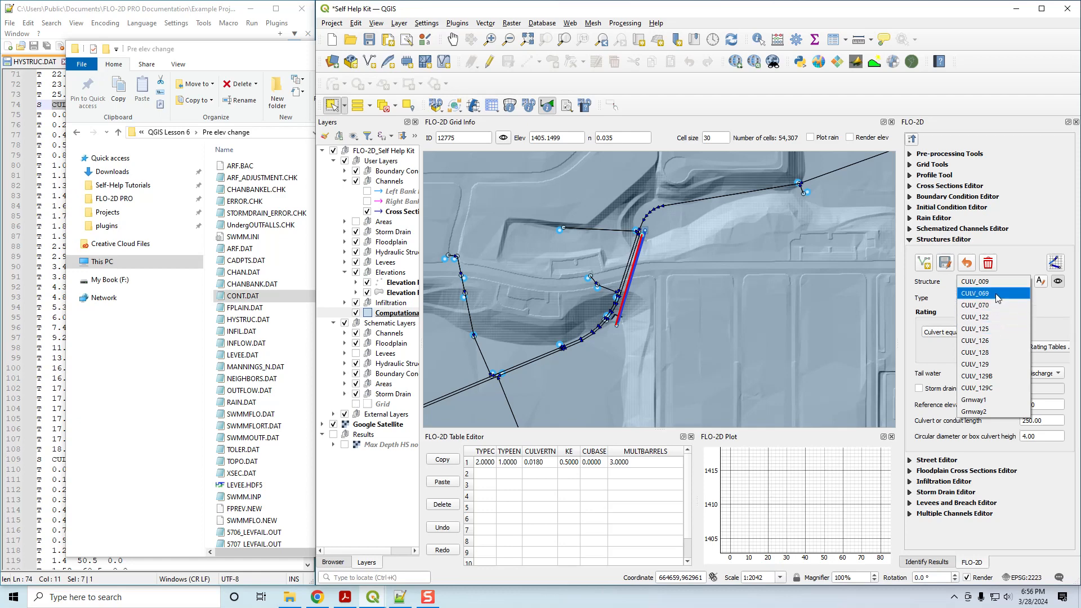
click(1003, 333)
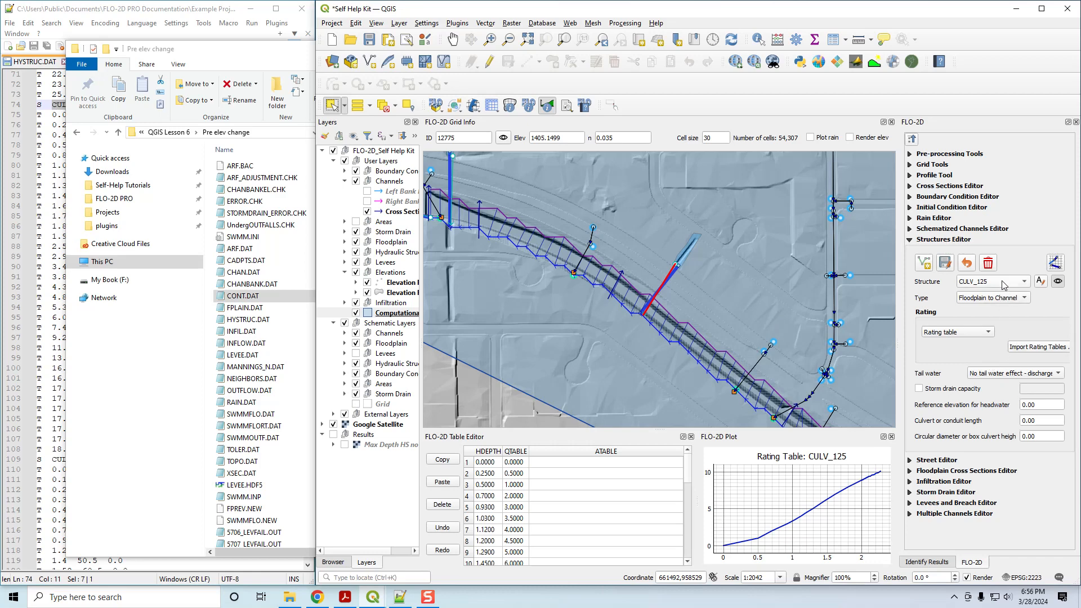
scroll(1003, 284, down, 1)
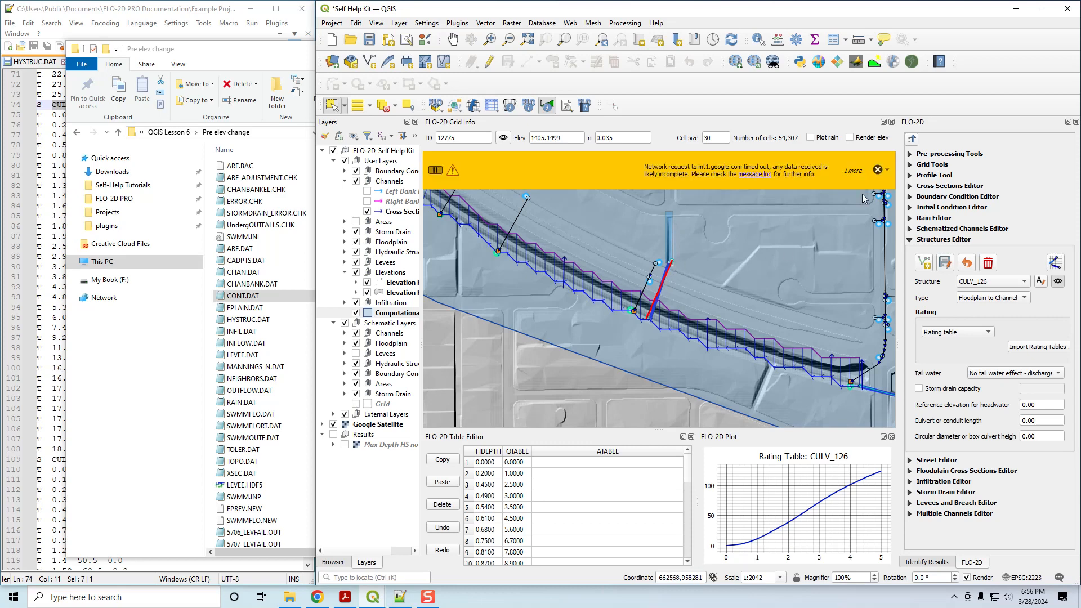
click(878, 171)
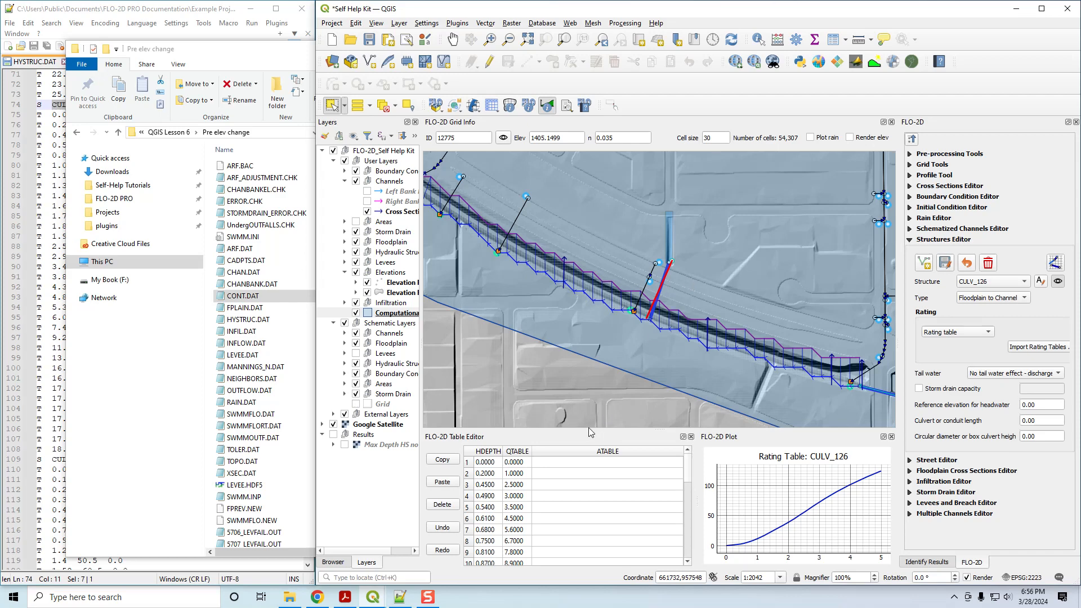
Save the FLO-2D run settings with Pre elev change as the project folder.
mouse_move(375, 602)
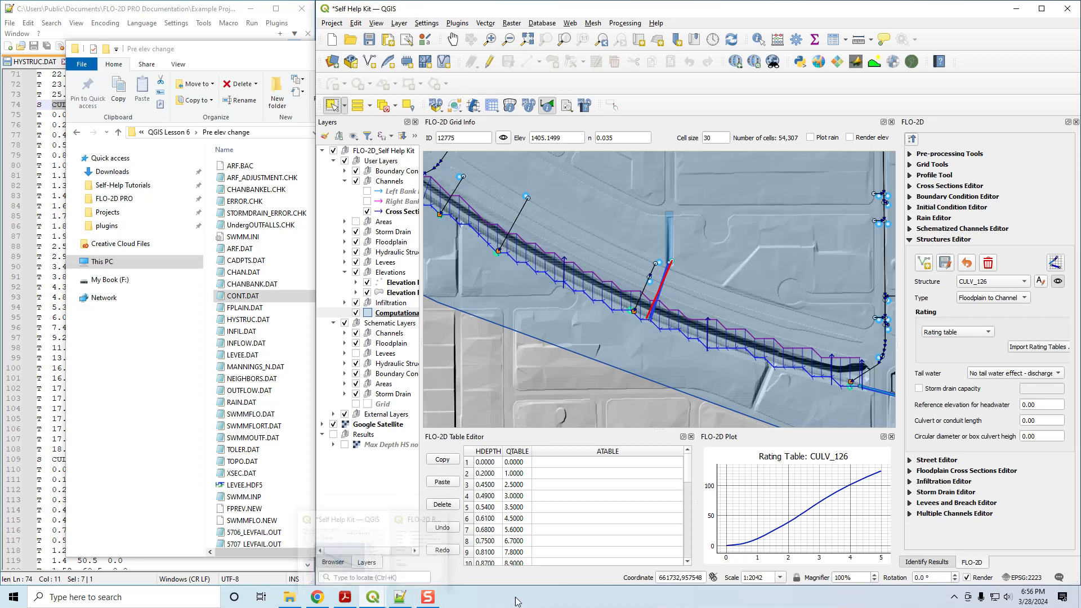
click(472, 107)
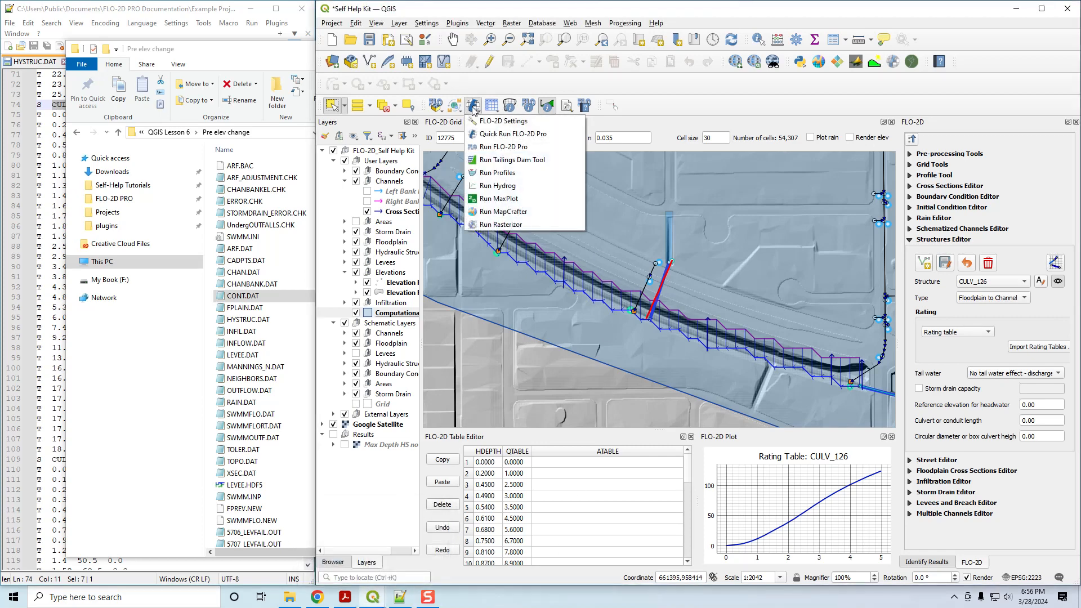
click(488, 121)
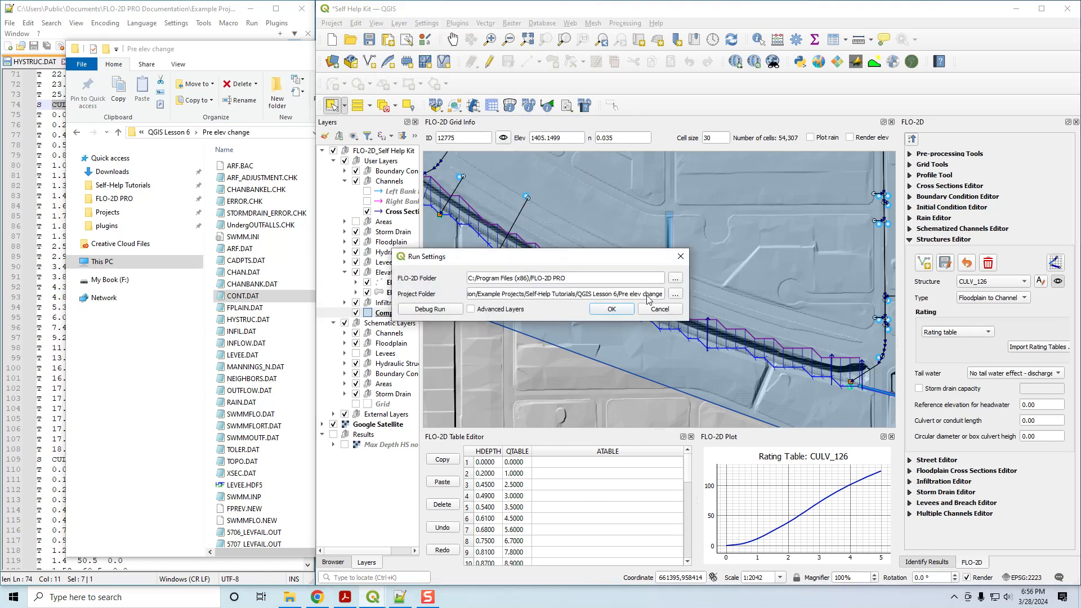
click(615, 307)
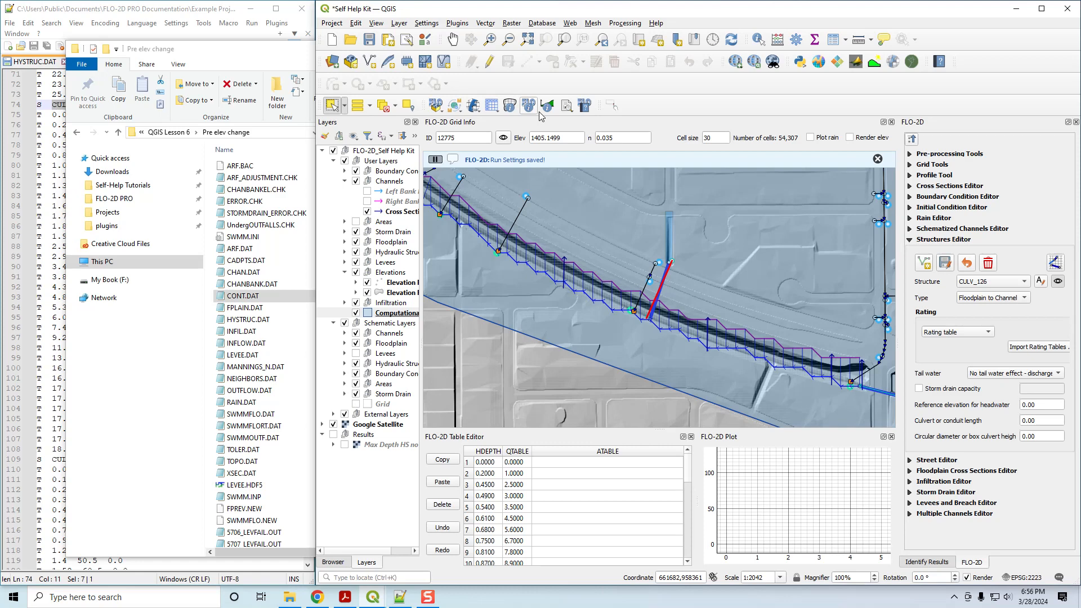
Plot hydraulic structure 8's discharge hydrograph from the Pre elev change results and widen the plot area.
click(547, 106)
click(675, 313)
click(795, 320)
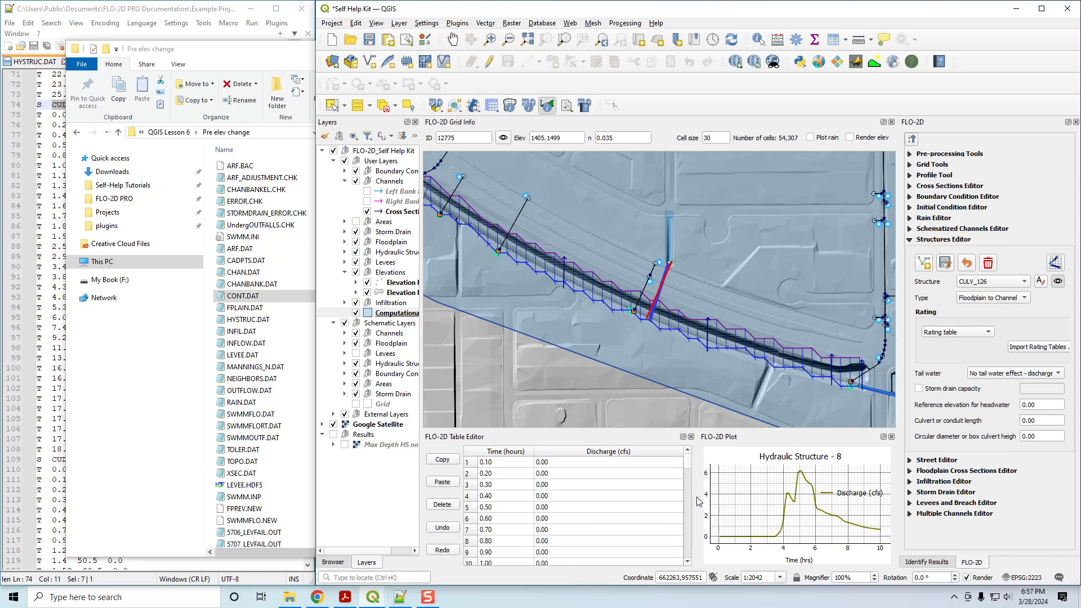
drag(698, 506, 630, 500)
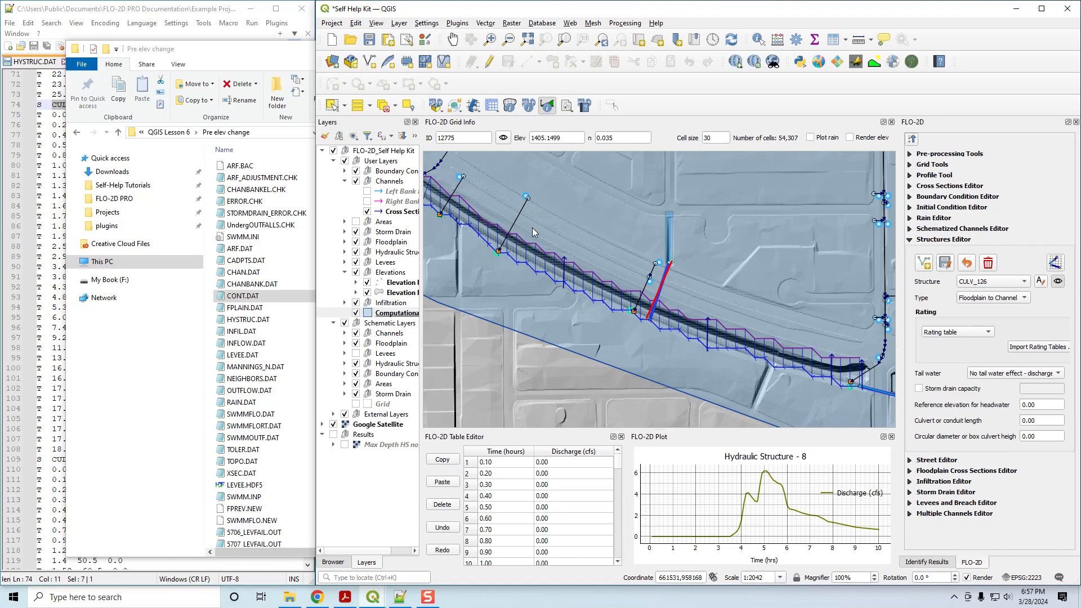
Set the FLO-2D project folder to Post elev change and correction in QGIS Lesson 6.
click(474, 107)
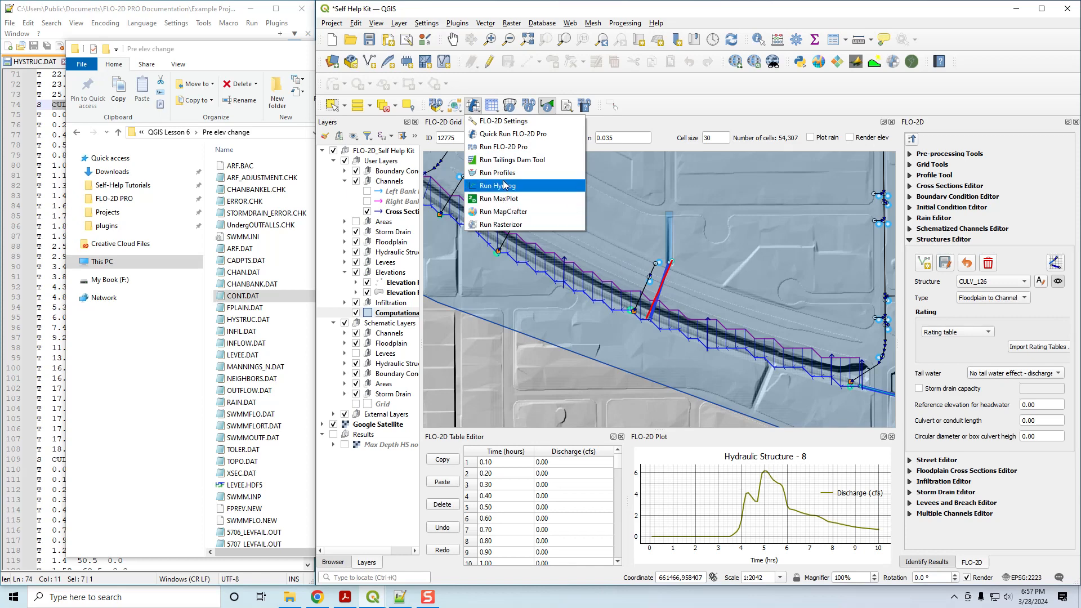
click(488, 121)
click(674, 293)
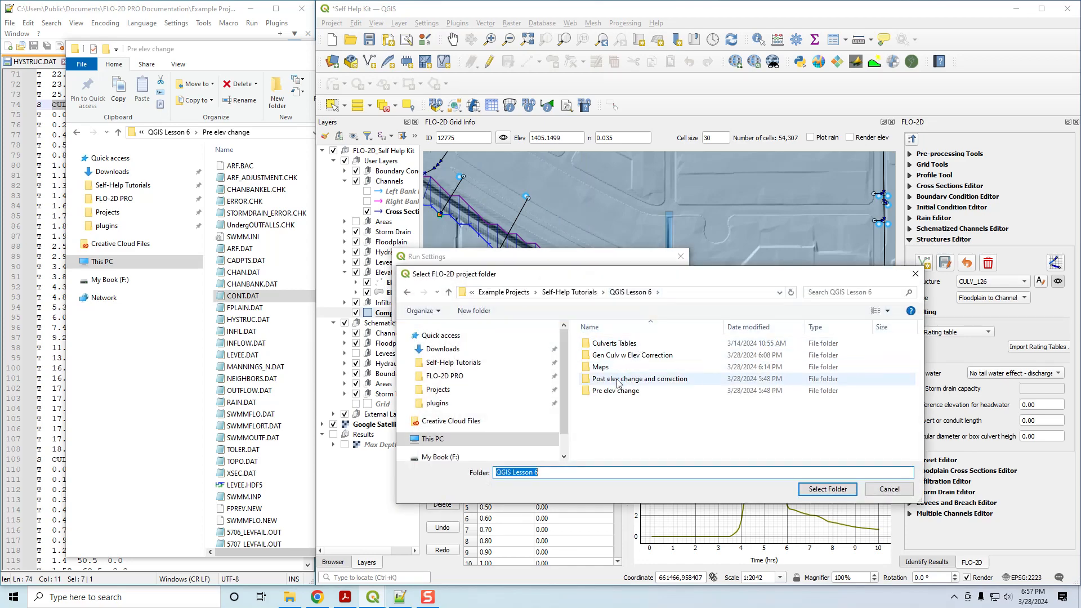
click(648, 378)
click(826, 489)
click(615, 312)
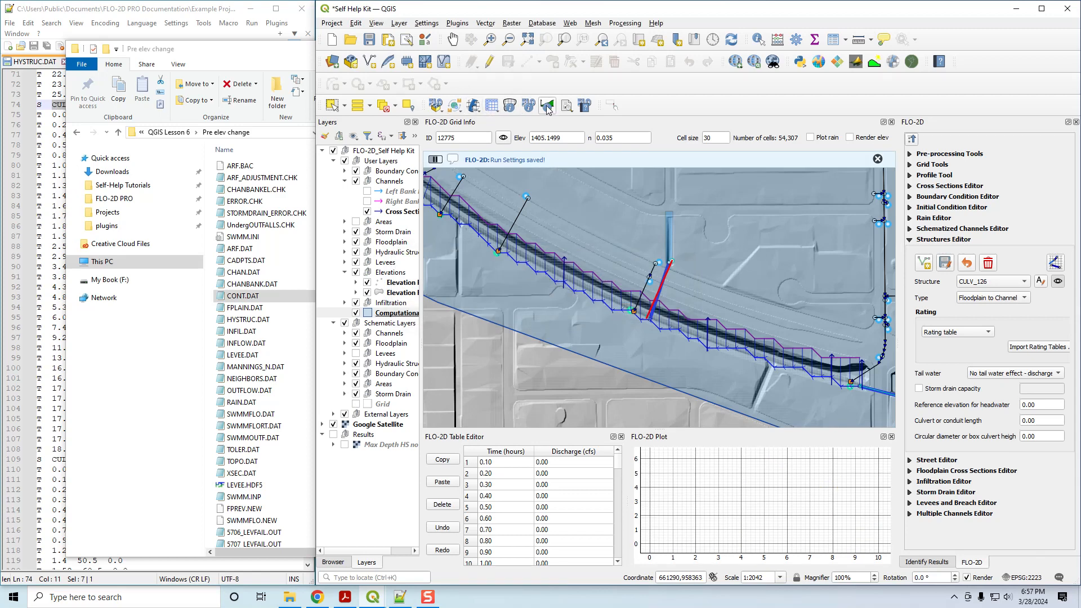
Plot the discharge hydrograph of hydraulic structure 8 from the Post elev change and correction results.
click(546, 106)
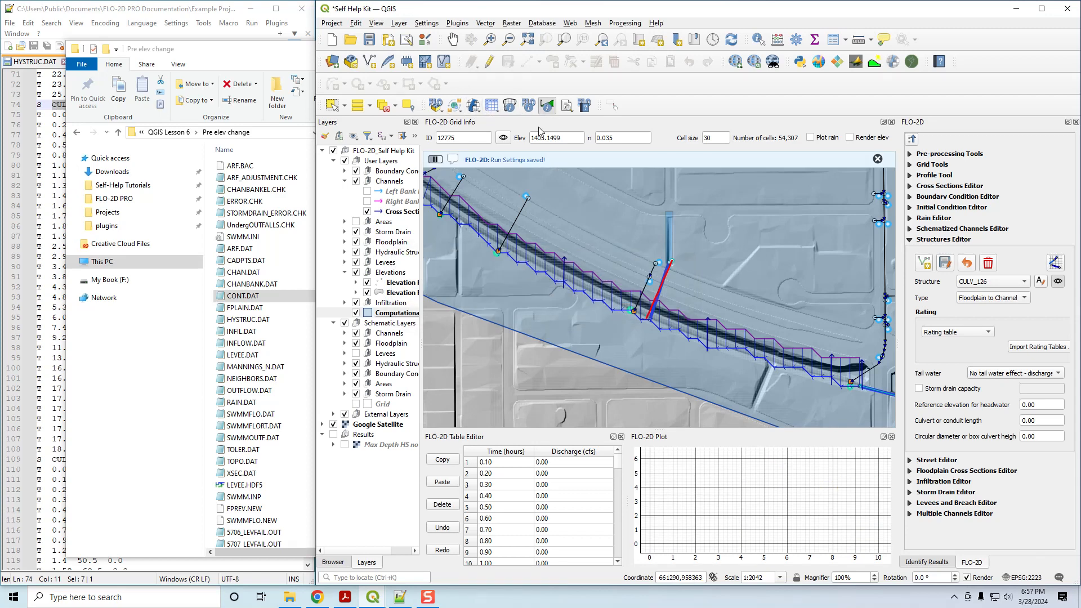
click(659, 291)
mouse_move(704, 313)
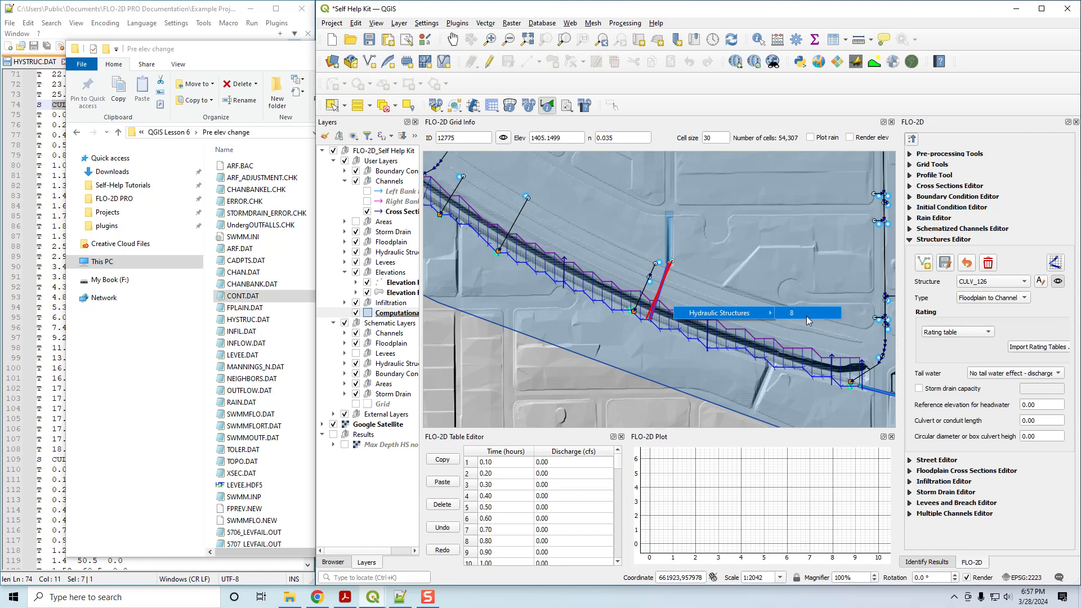
click(806, 316)
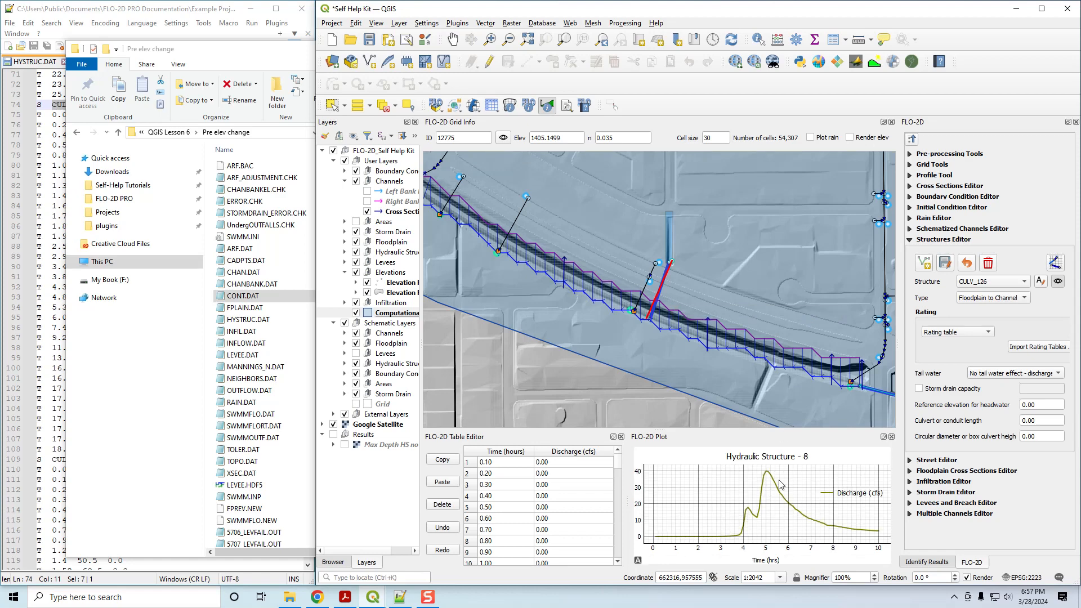
click(665, 283)
click(812, 302)
scroll(551, 536, down, 6)
scroll(552, 538, up, 6)
Display the rating table of CULV_126 and look up the QTABLE discharge for an HDEPTH of 2.0000.
click(950, 333)
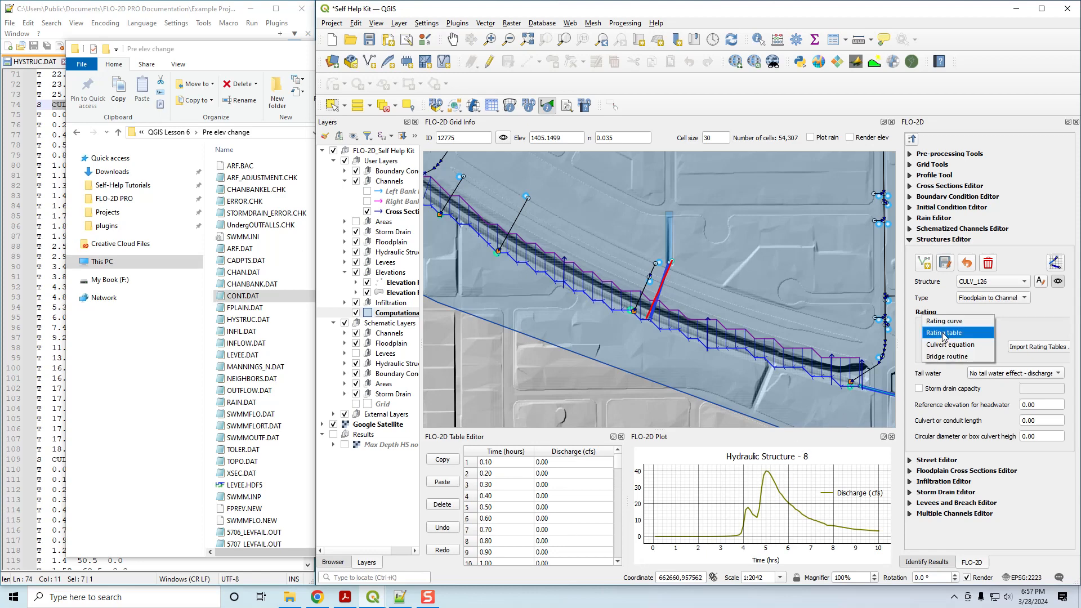
click(944, 334)
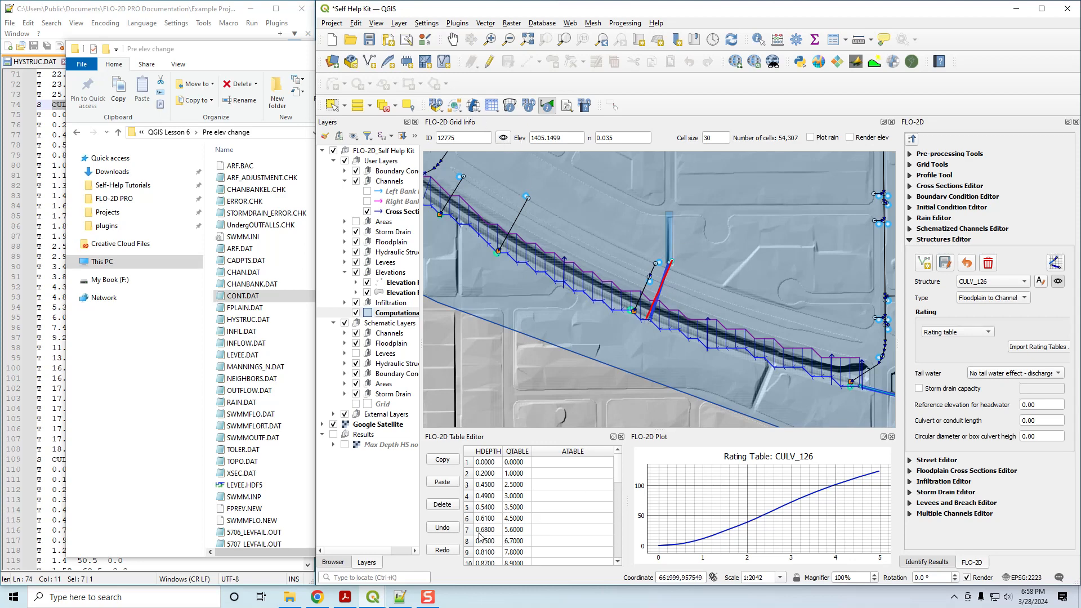
scroll(619, 485, down, 3)
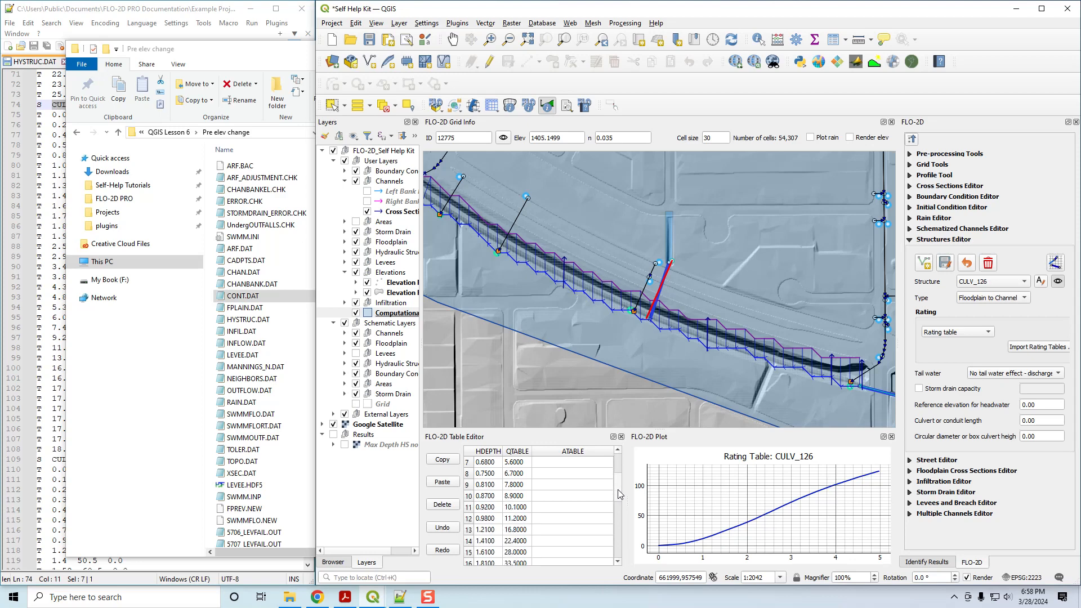
scroll(619, 494, down, 2)
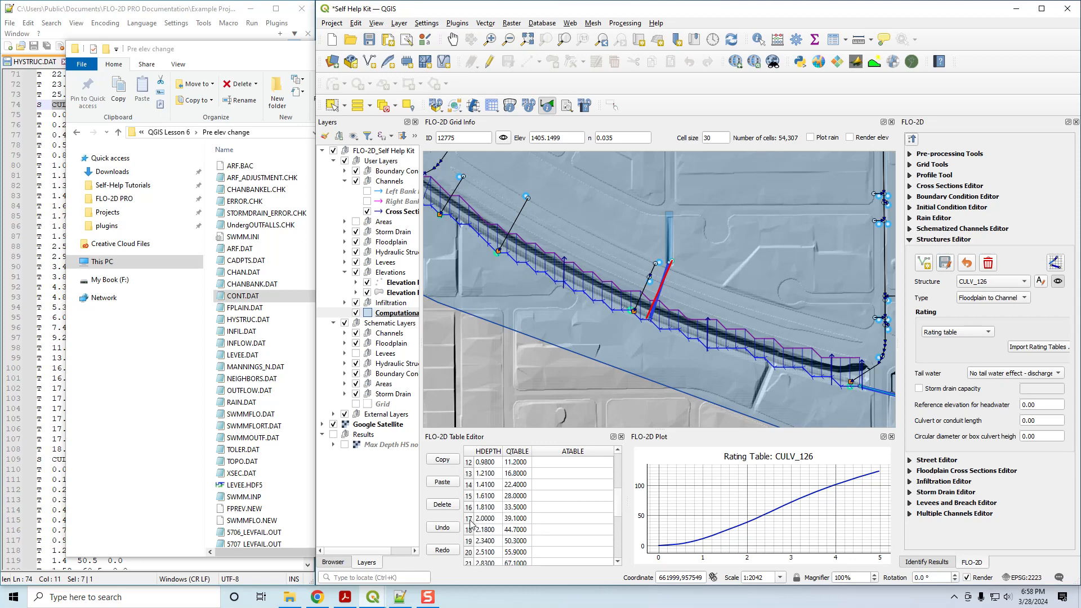
click(492, 522)
click(523, 523)
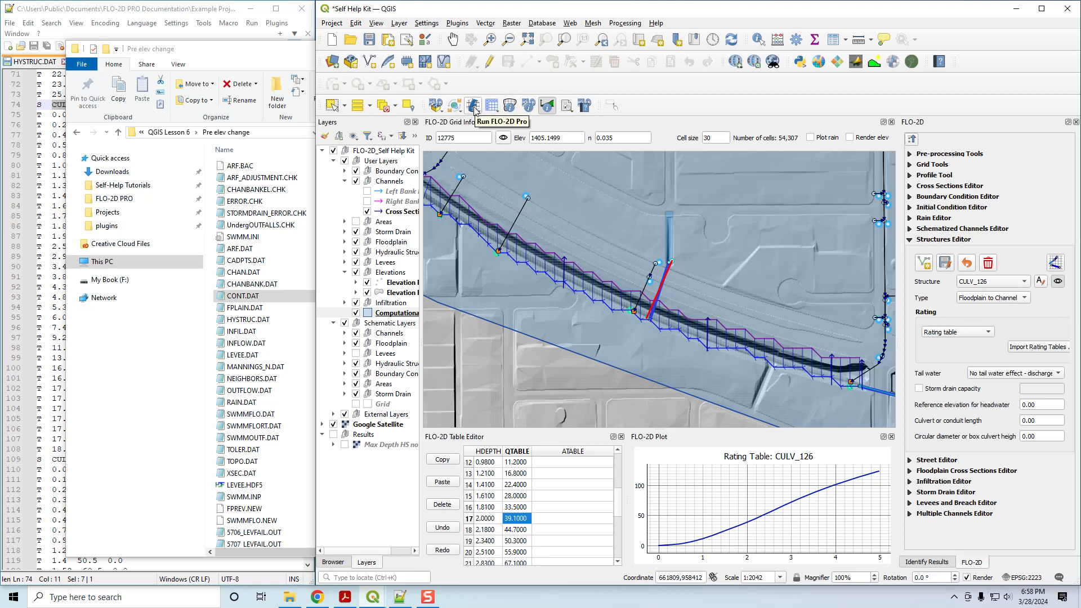
Plot the discharge hydrograph of hydraulic structure 8 again in place of the rating table.
click(546, 106)
click(660, 290)
mouse_move(726, 311)
click(799, 312)
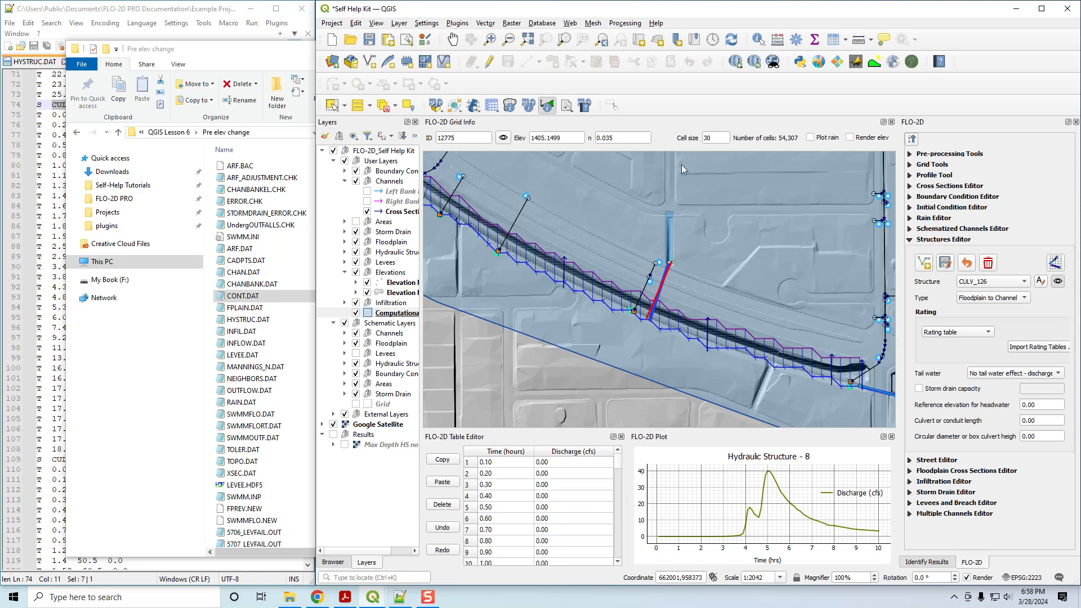
Make CULV_122 the current structure in the Structures Editor and locate it on the map.
scroll(692, 168, down, 2)
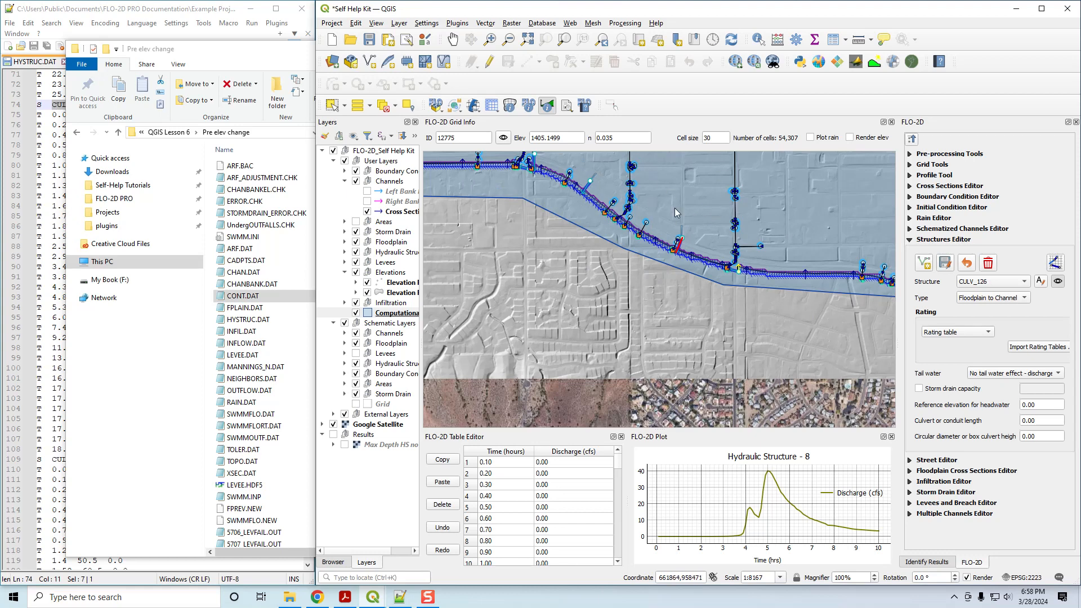
scroll(683, 231, up, 2)
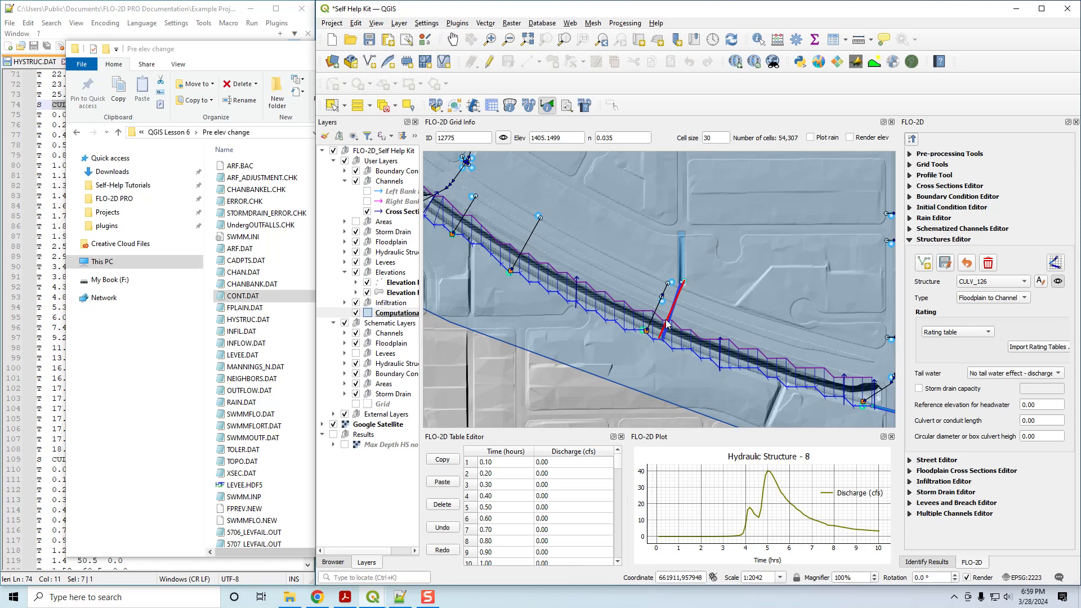
scroll(666, 324, down, 1)
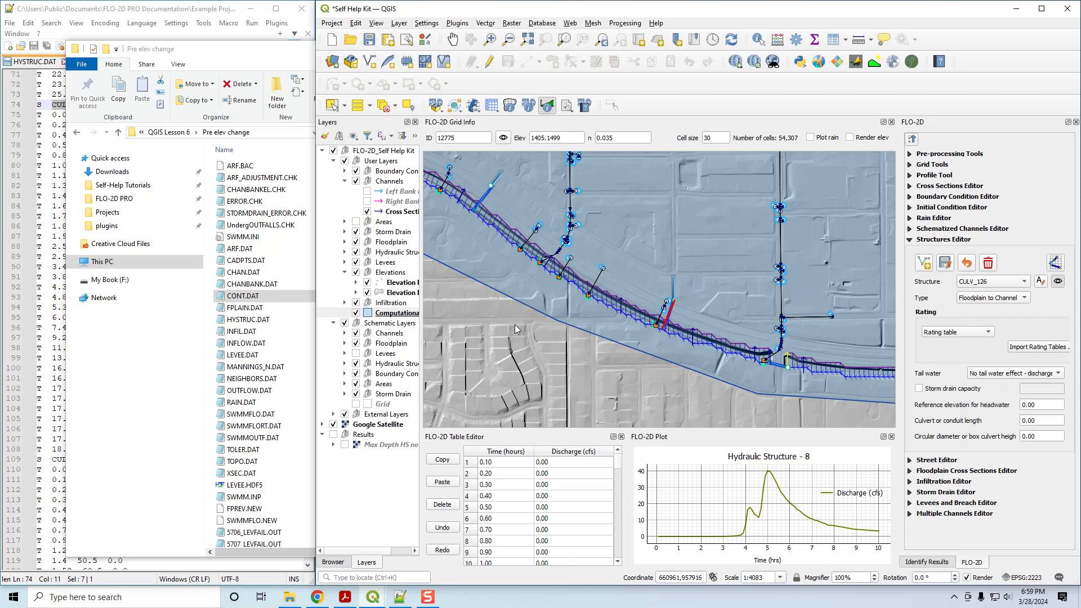
click(998, 286)
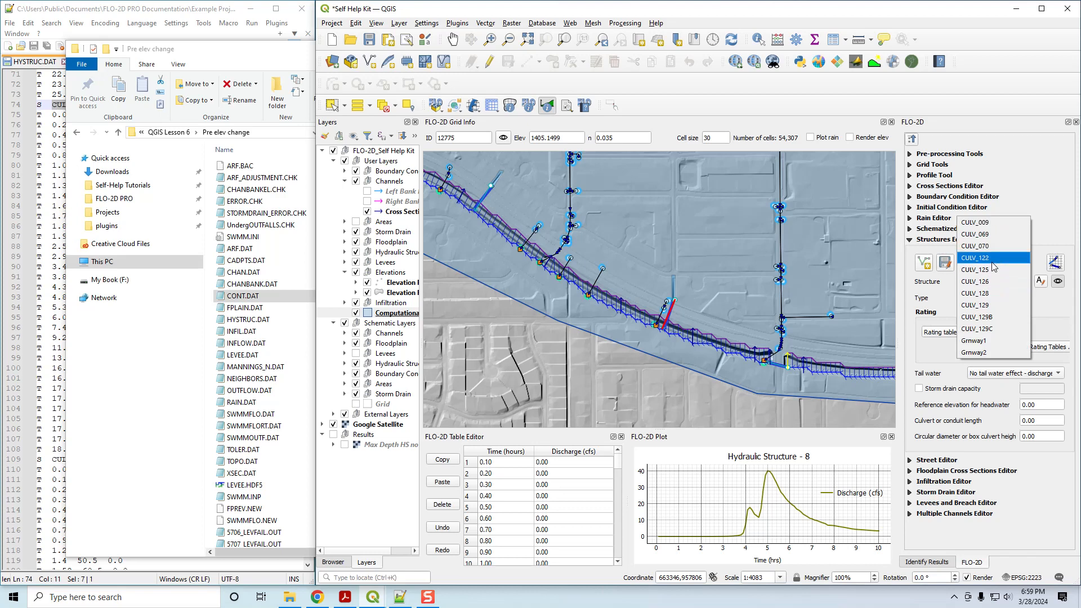
click(992, 266)
scroll(666, 292, up, 2)
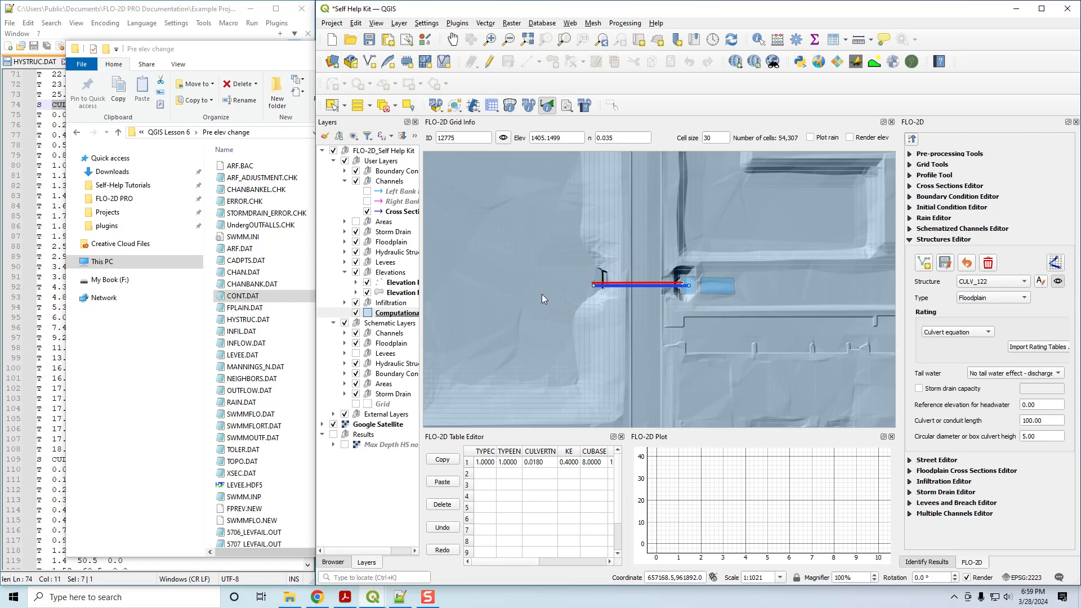
scroll(546, 307, down, 1)
drag(540, 279, 583, 300)
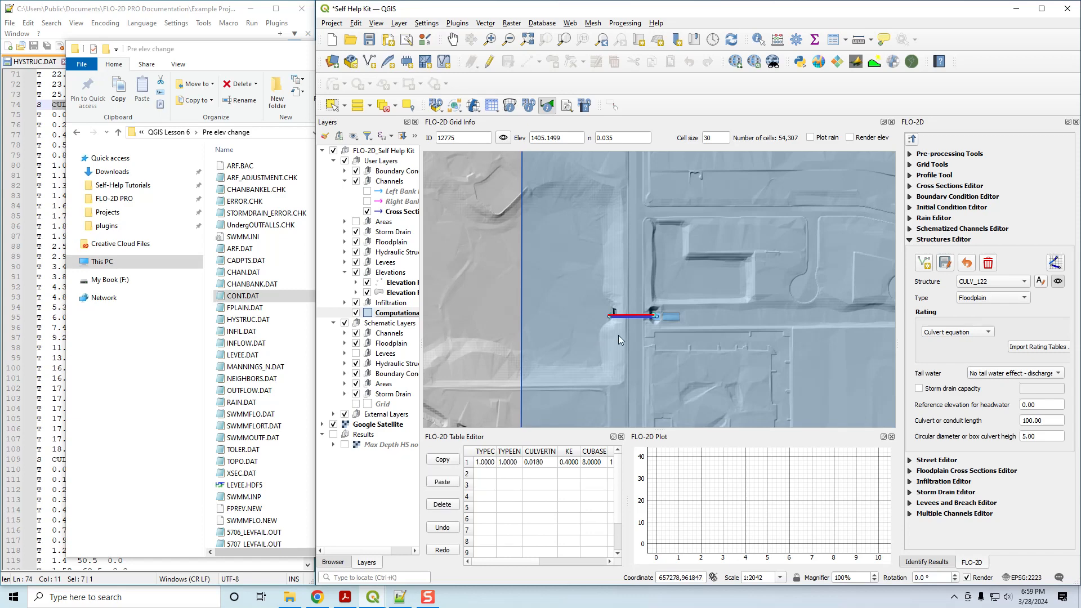
Plot the discharge hydrograph of hydraulic structure 6 at CULV_122 from the Post elev change and correction results.
click(654, 333)
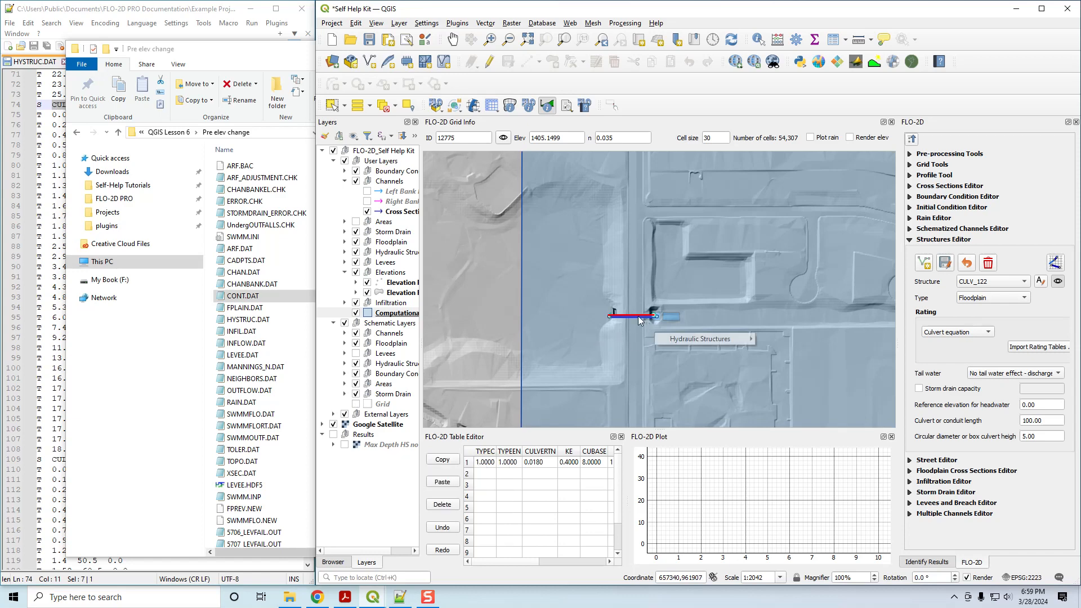
mouse_move(682, 341)
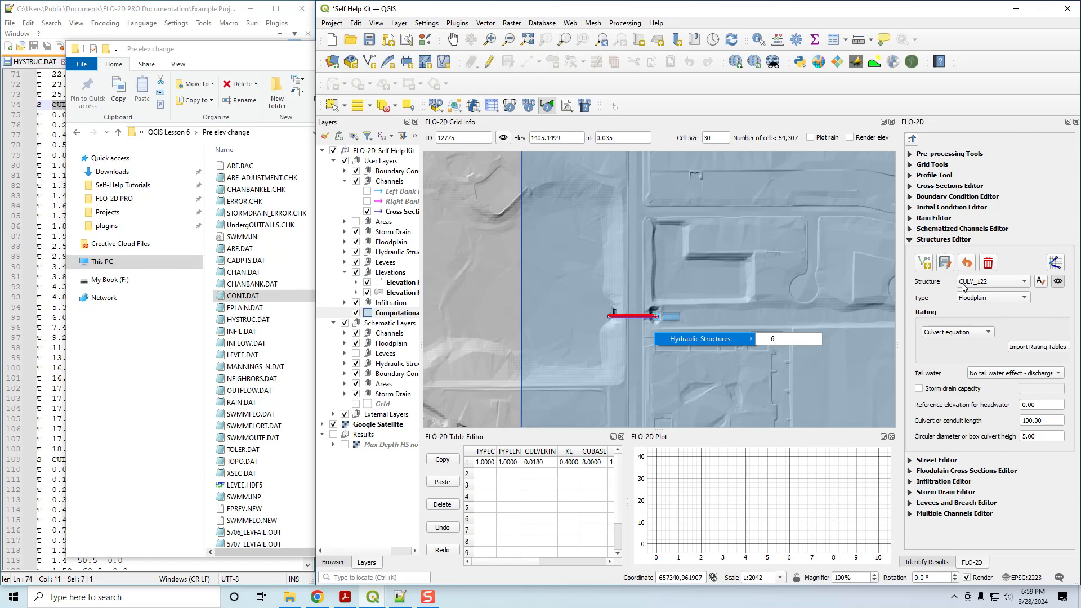
click(781, 338)
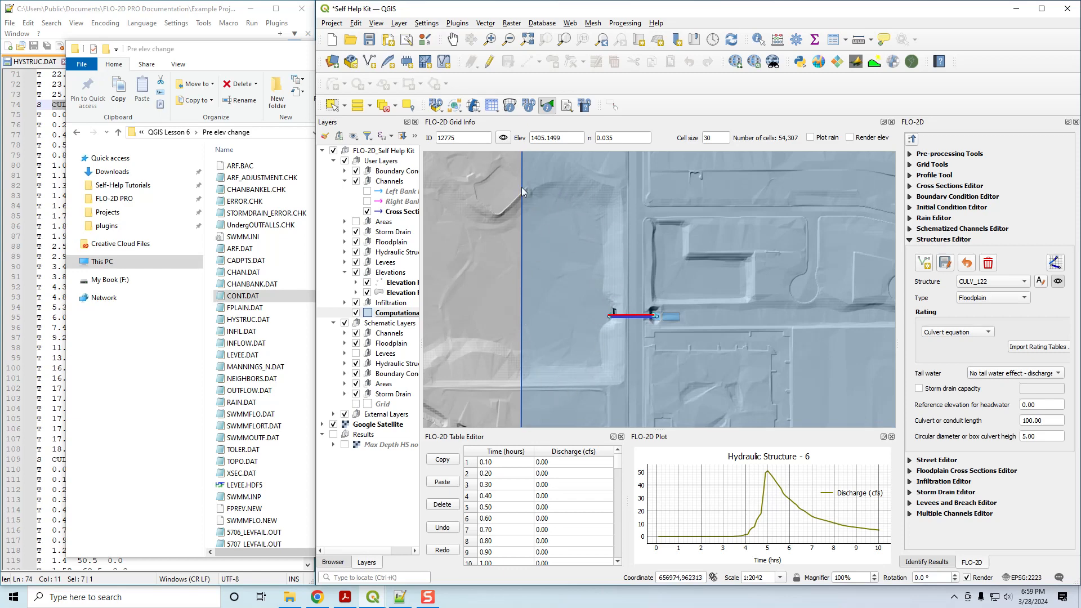
Turn on the Results group and its Max Depth layer, and place Google Satellite below the group in the layer order.
drag(576, 252, 800, 287)
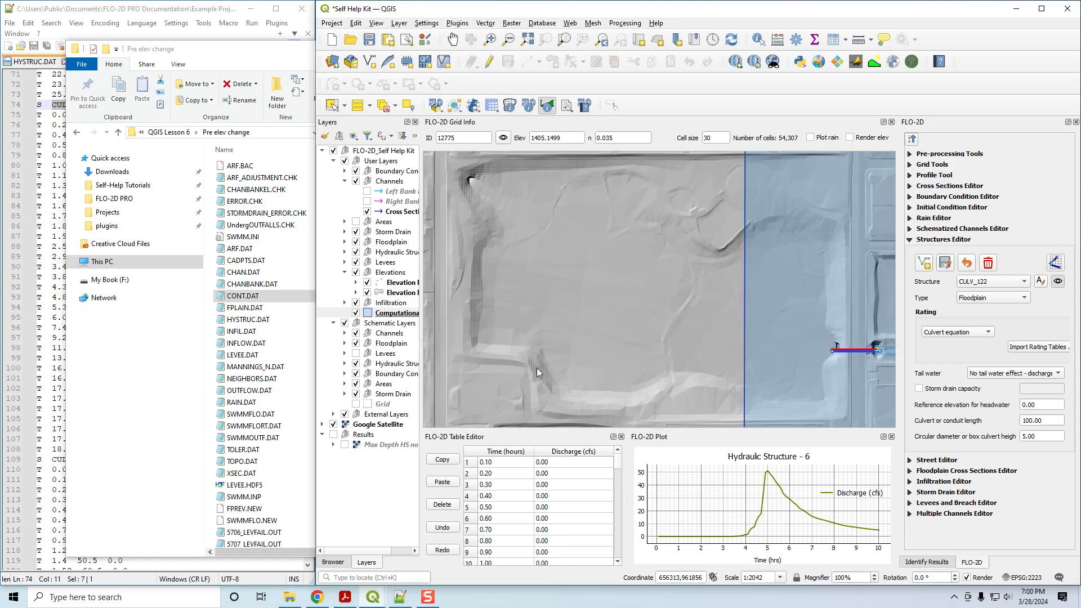
scroll(735, 316, down, 1)
drag(786, 327, 619, 318)
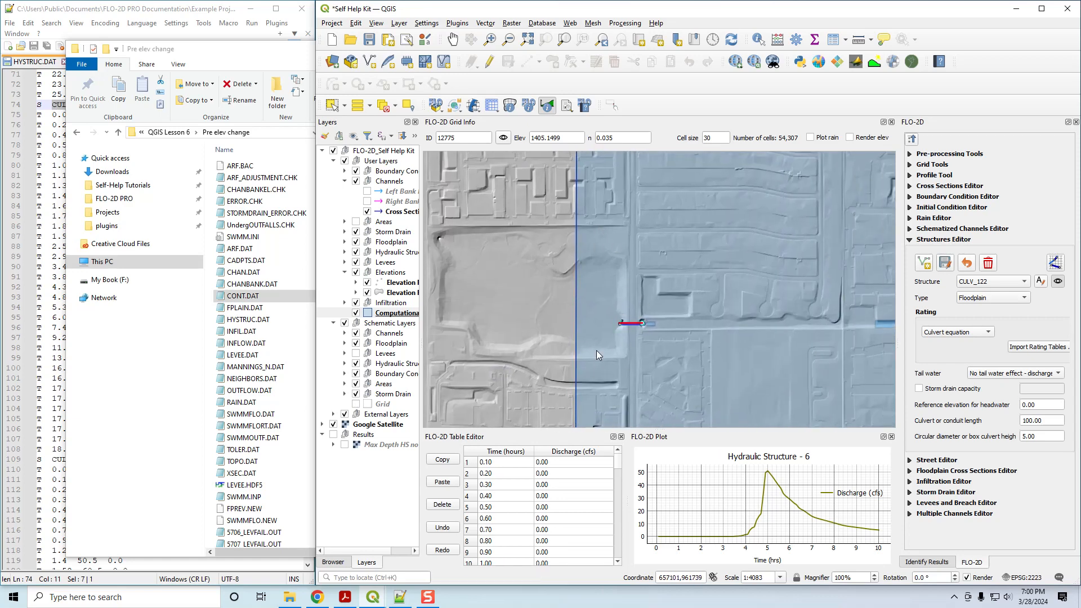
scroll(596, 350, up, 1)
scroll(613, 293, down, 1)
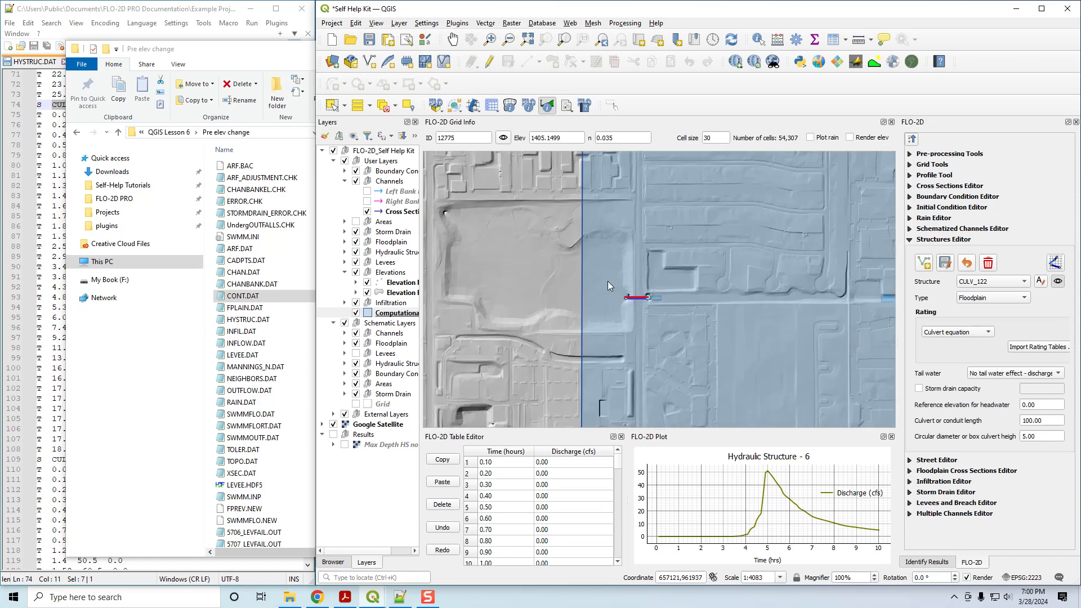
click(331, 435)
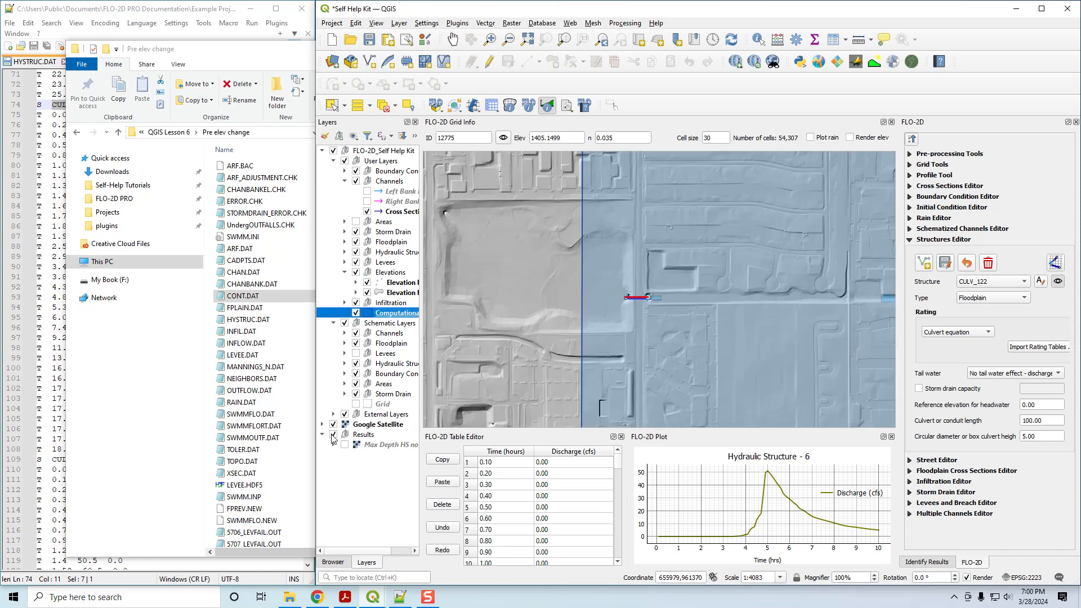
click(345, 445)
drag(354, 425, 363, 449)
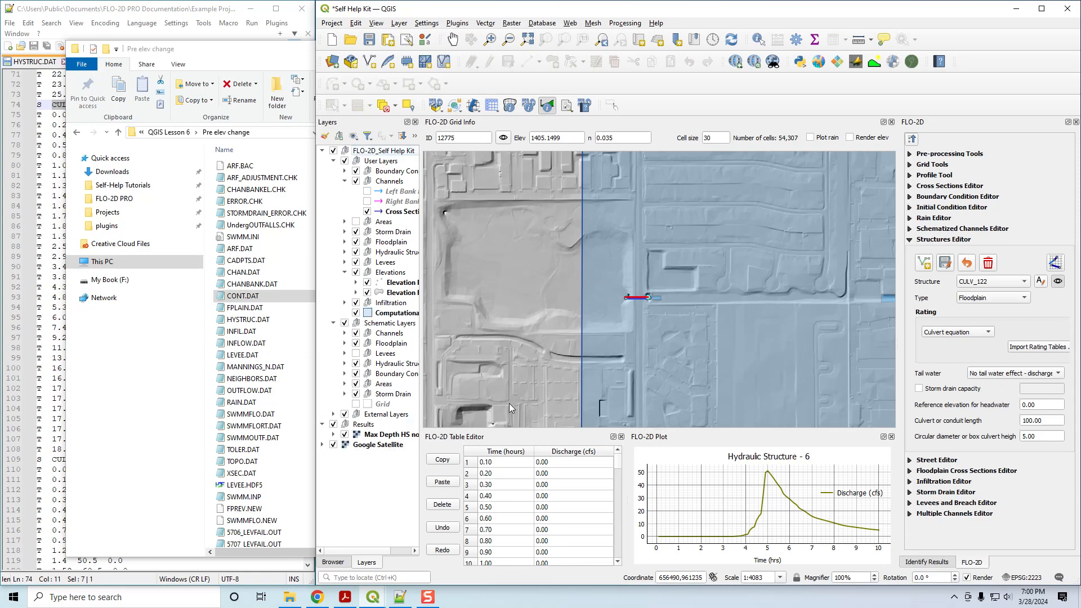
Collapse the Results group and place the External Layers group beneath it so the maximum depths draw above the hillshade.
click(377, 435)
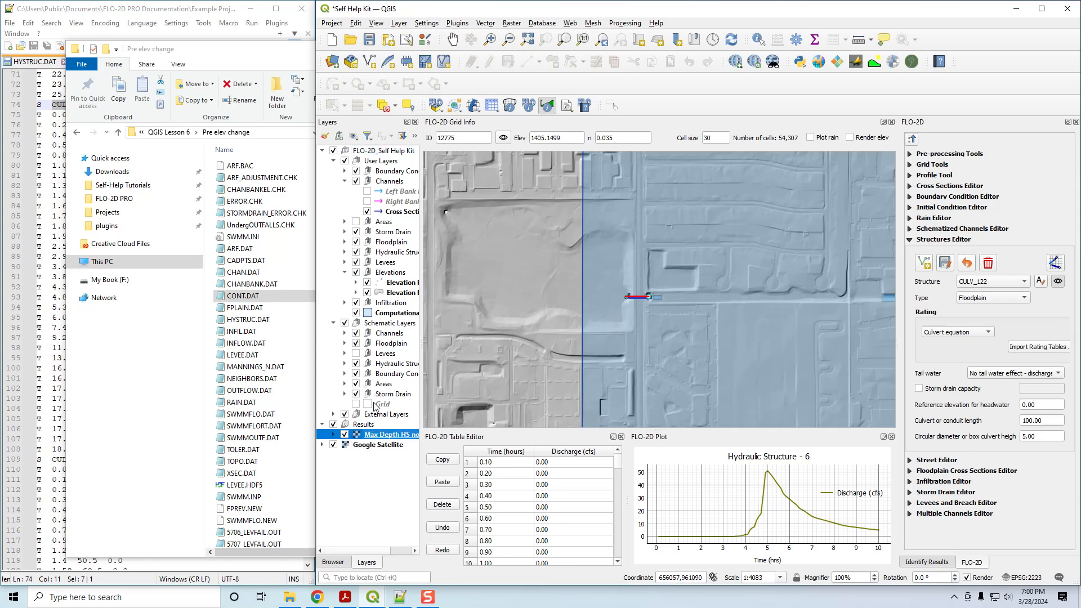
drag(372, 415, 335, 433)
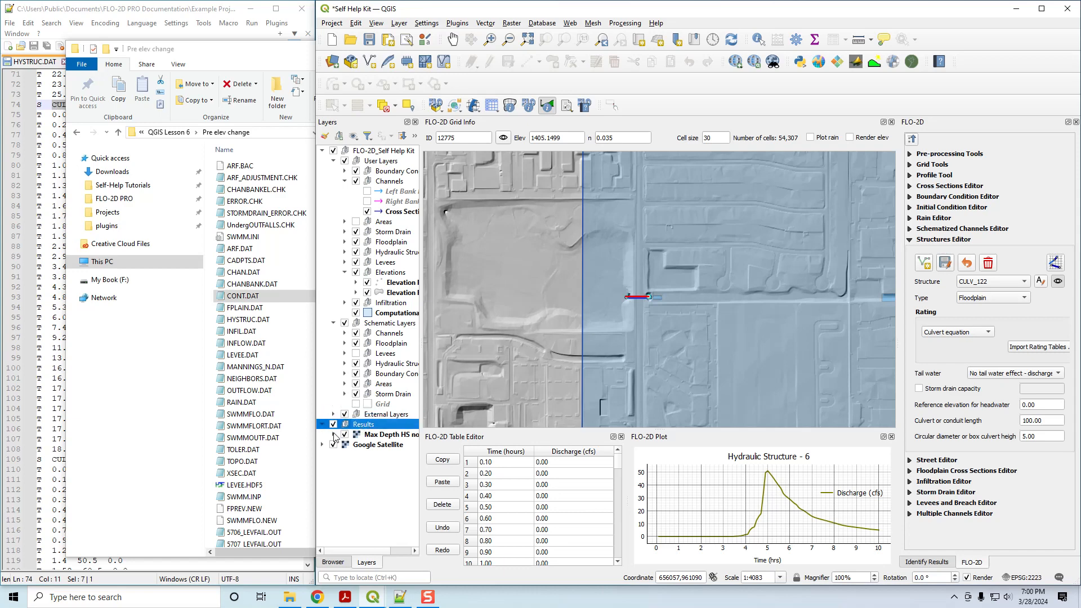
click(322, 425)
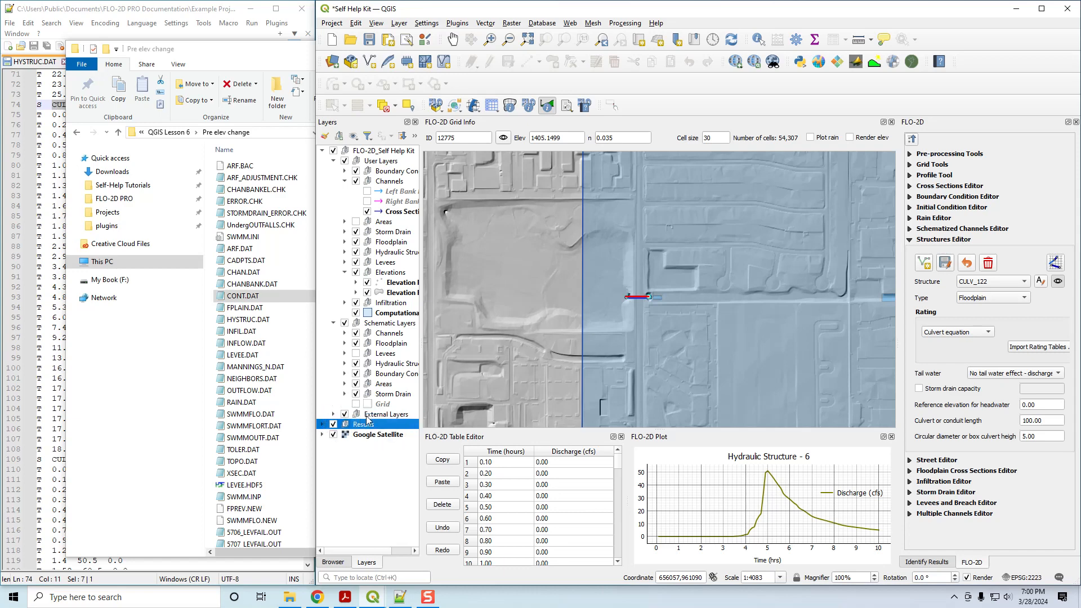
drag(365, 419, 371, 434)
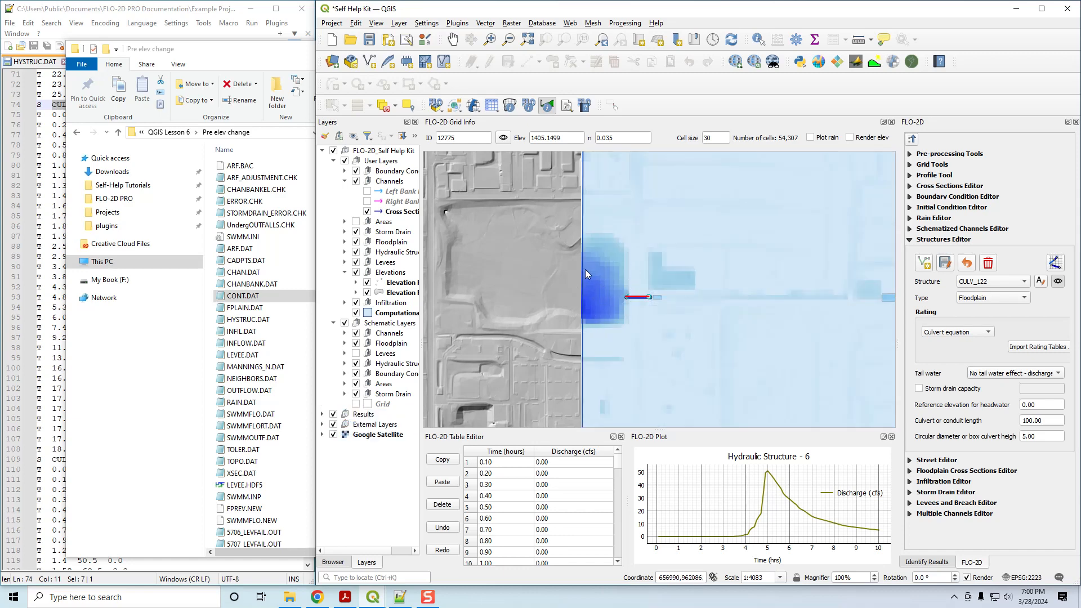
click(373, 426)
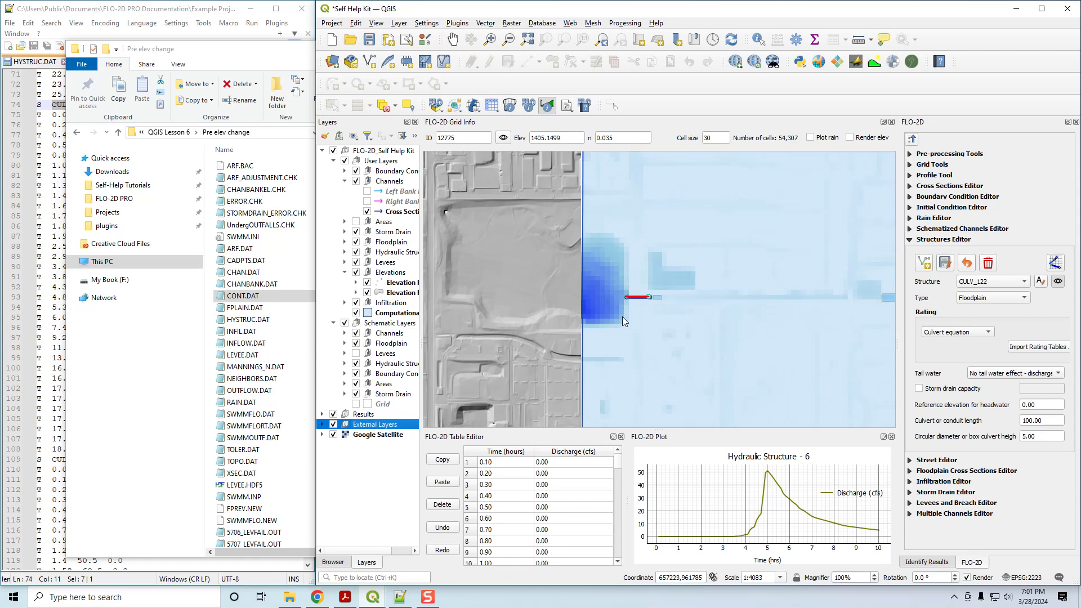
Set the FLO-2D project folder to Pre elev change in QGIS Lesson 6 and save the run settings.
scroll(588, 294, down, 1)
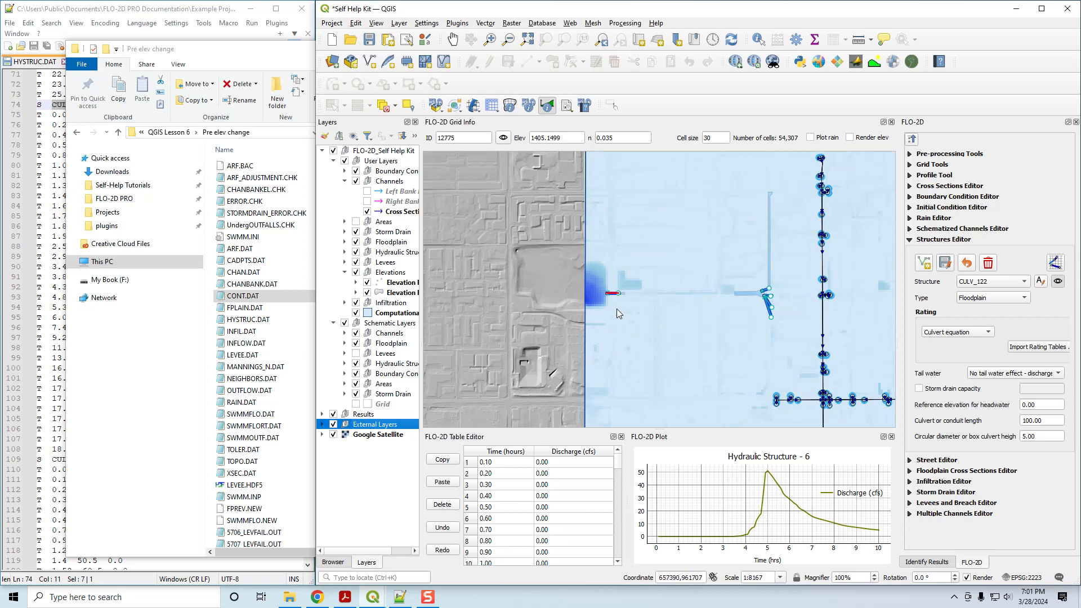
scroll(599, 294, up, 1)
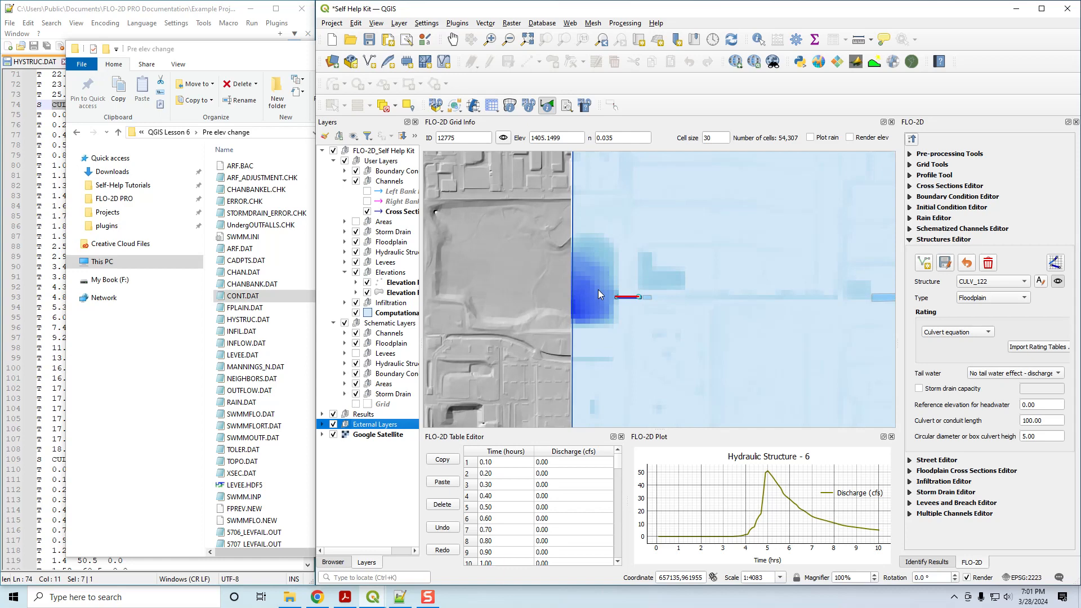
scroll(701, 327, down, 1)
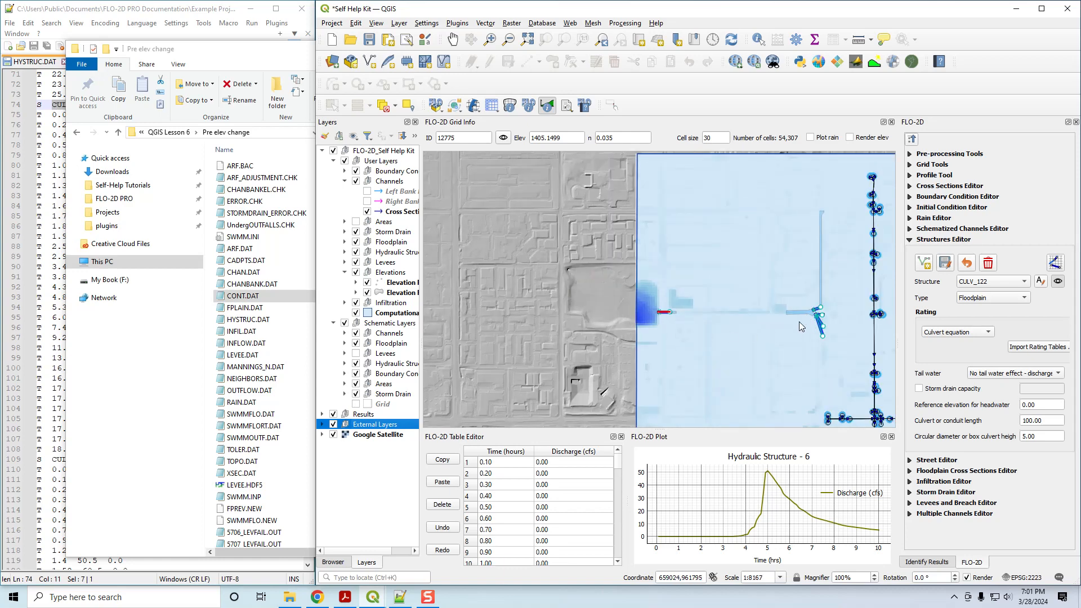
drag(785, 316, 764, 316)
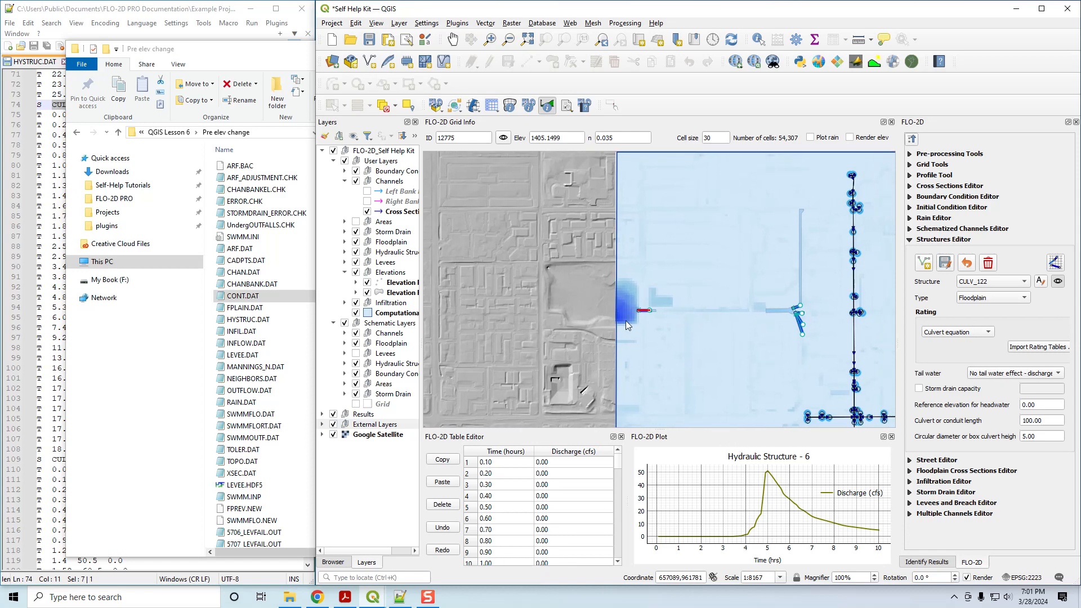
scroll(641, 319, up, 2)
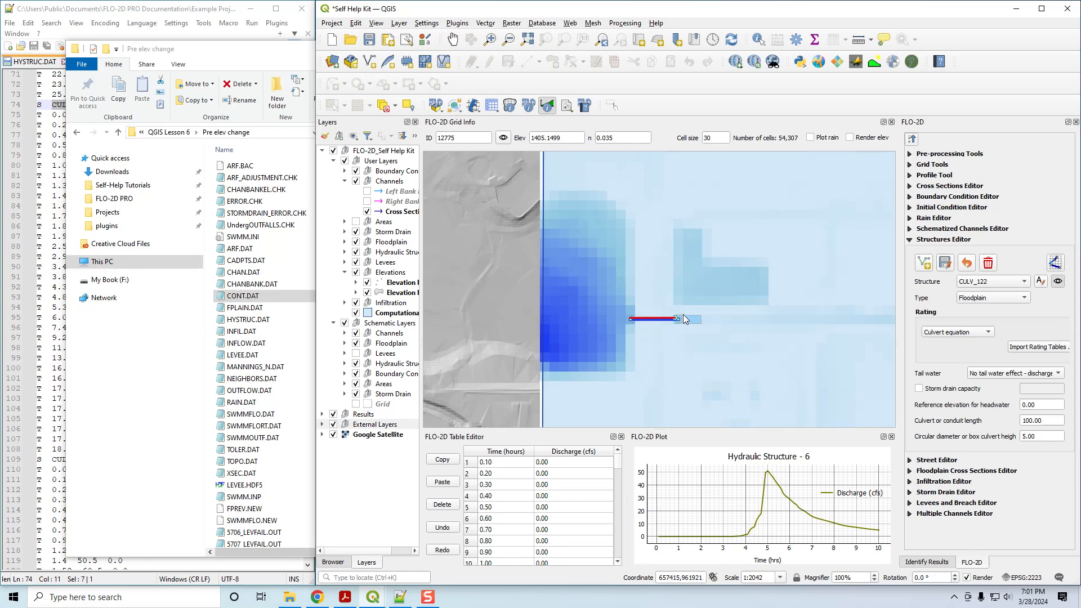
click(473, 105)
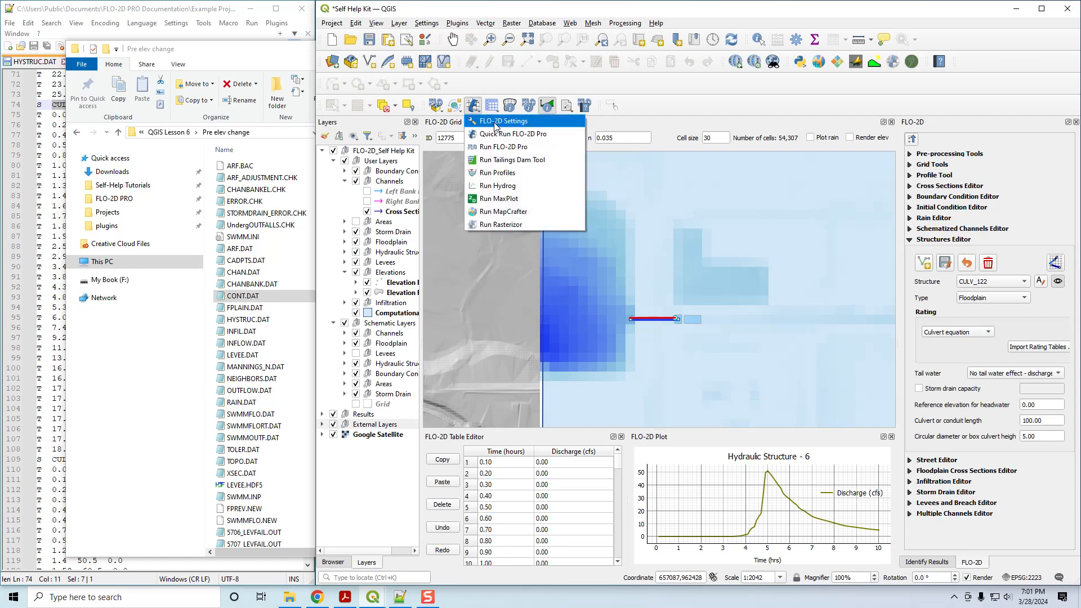
click(494, 120)
click(675, 295)
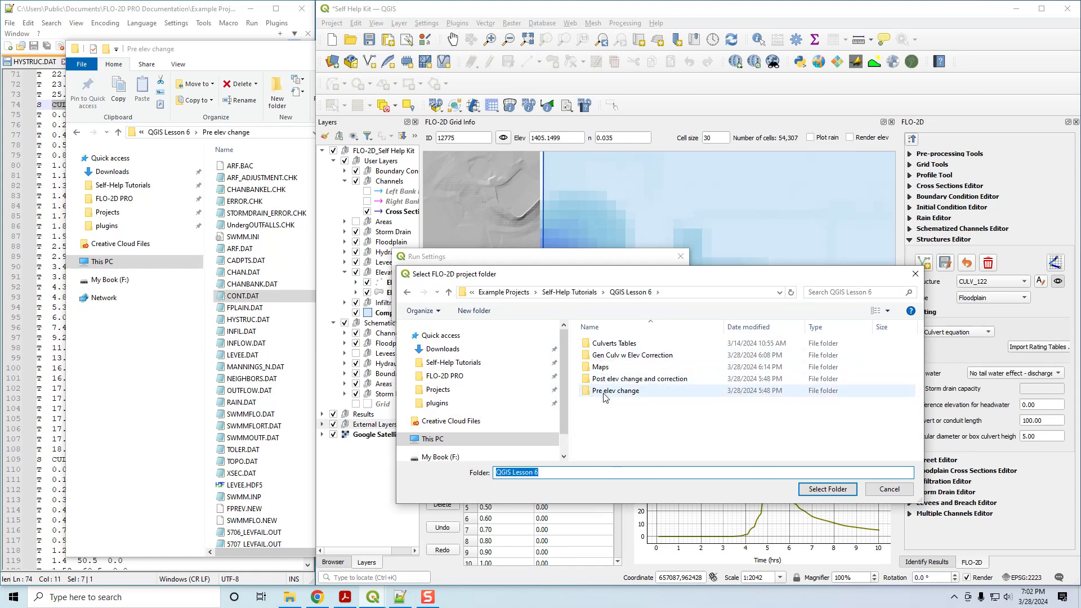
click(607, 394)
click(816, 489)
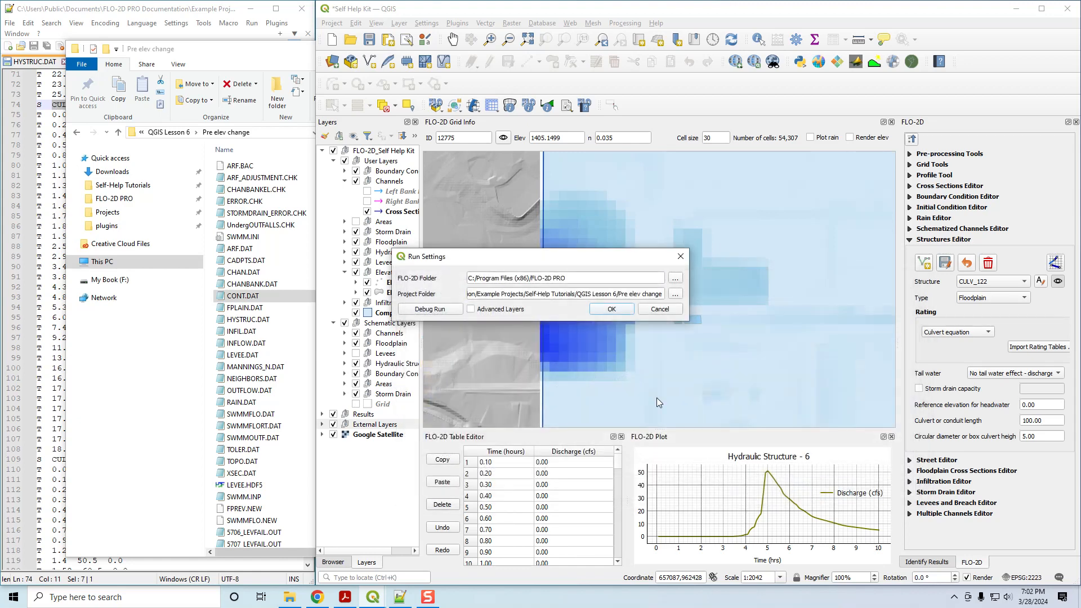
click(613, 310)
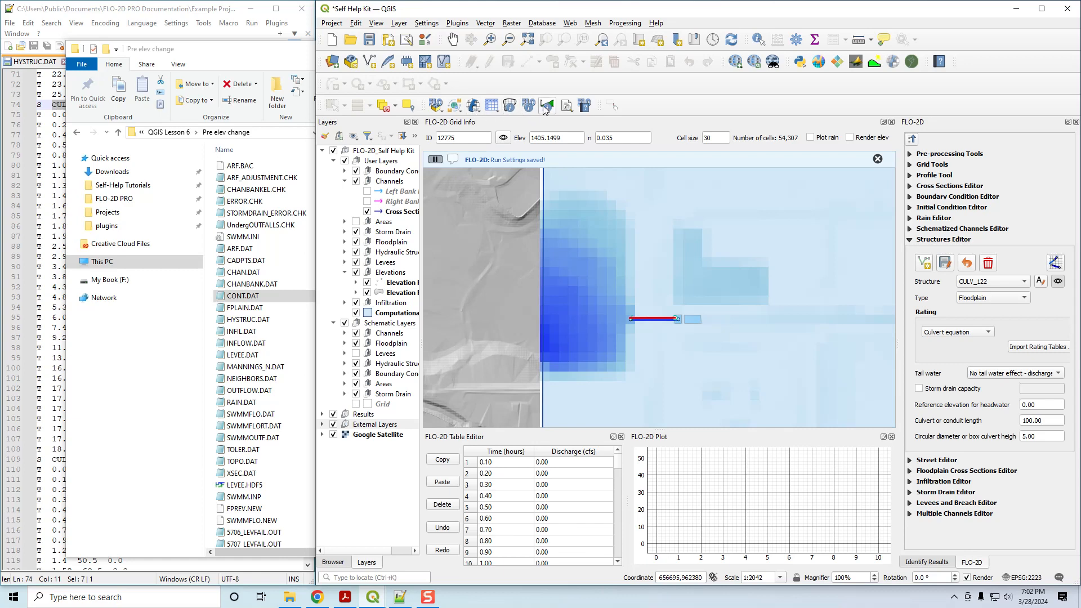
Plot the discharge hydrograph of hydraulic structure 6 at CULV_122 from the Pre elev change results.
click(650, 321)
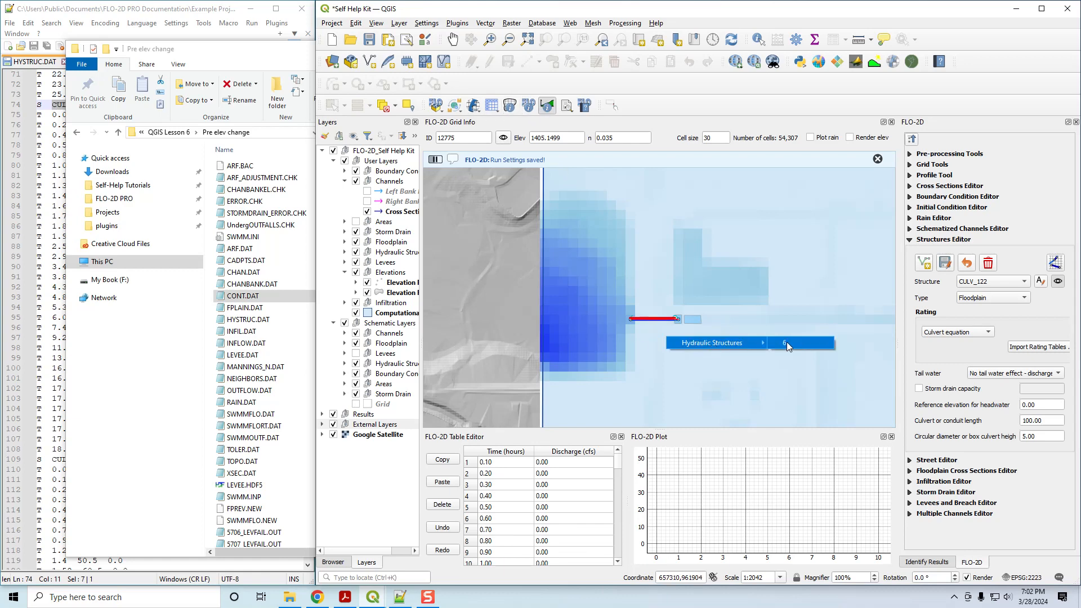
click(786, 342)
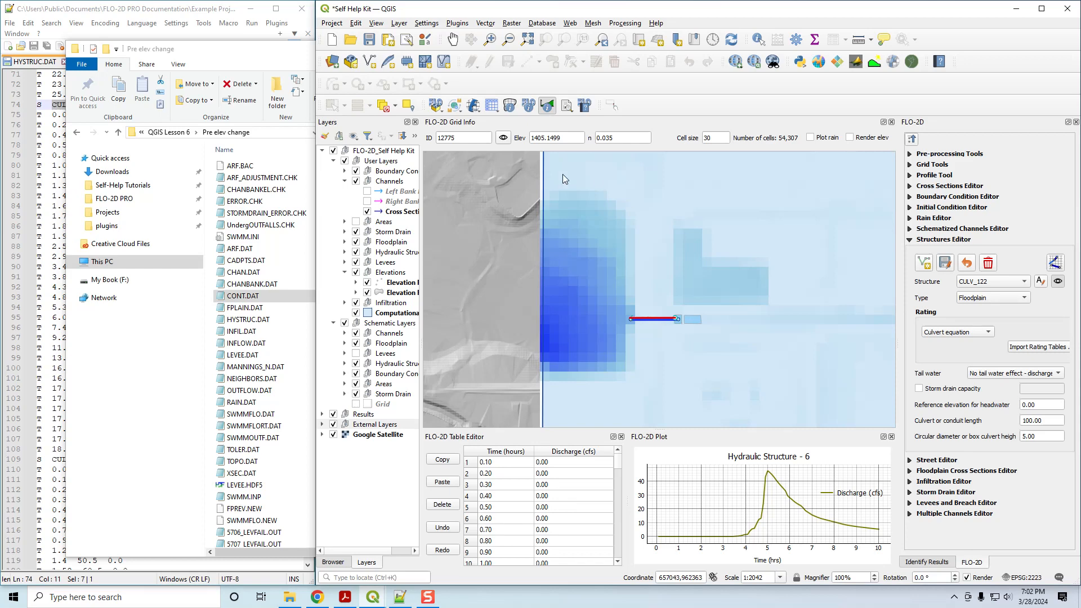
Set the FLO-2D project folder to Gen Culv w Elev Correction in QGIS Lesson 6 and save the run settings.
click(477, 107)
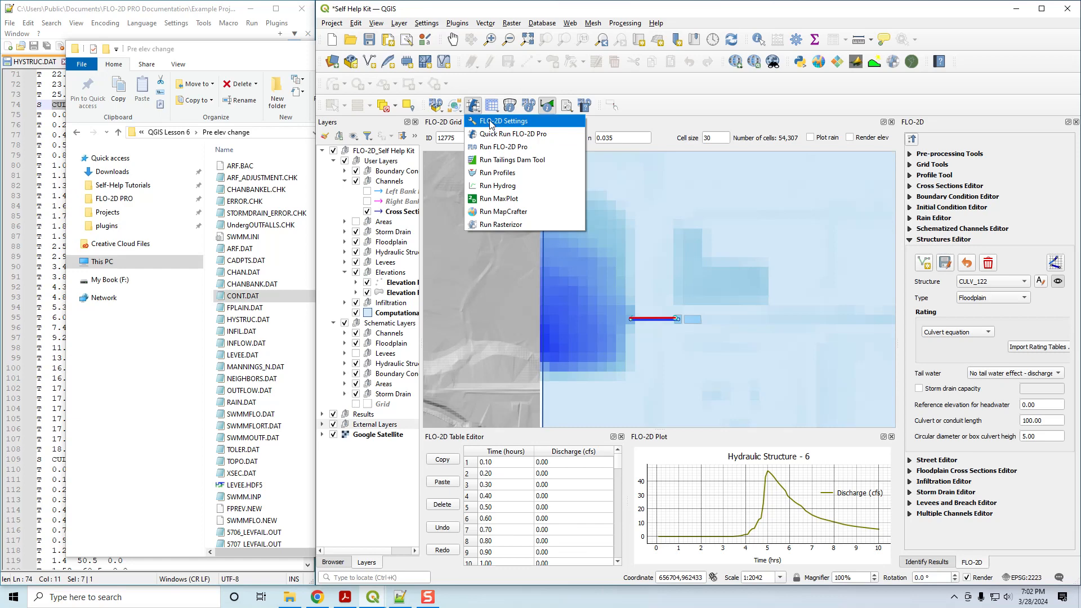
click(490, 124)
click(670, 301)
click(630, 291)
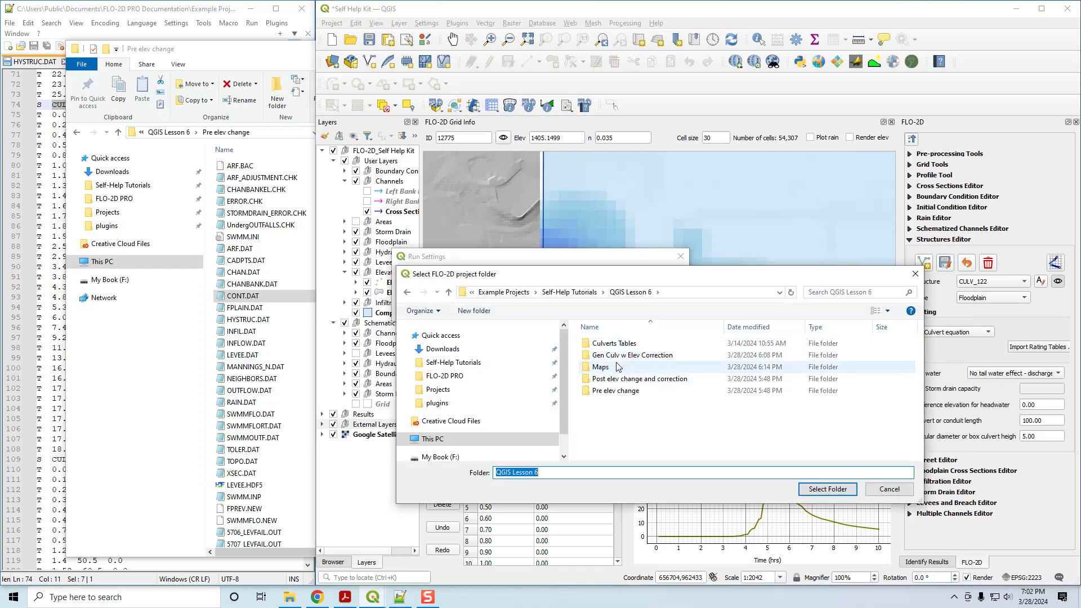
click(625, 355)
click(829, 489)
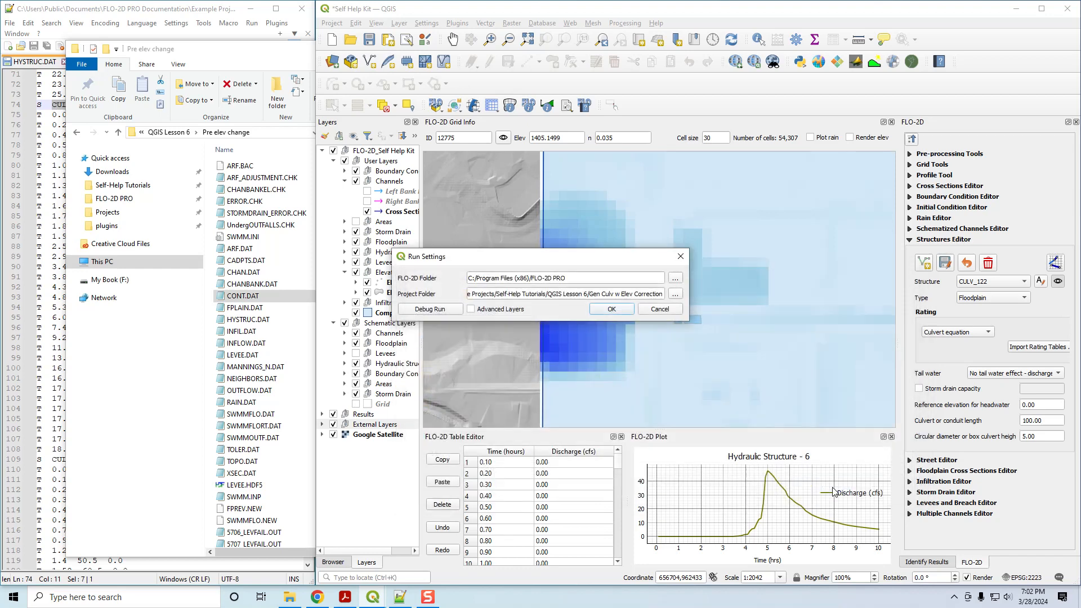
click(612, 309)
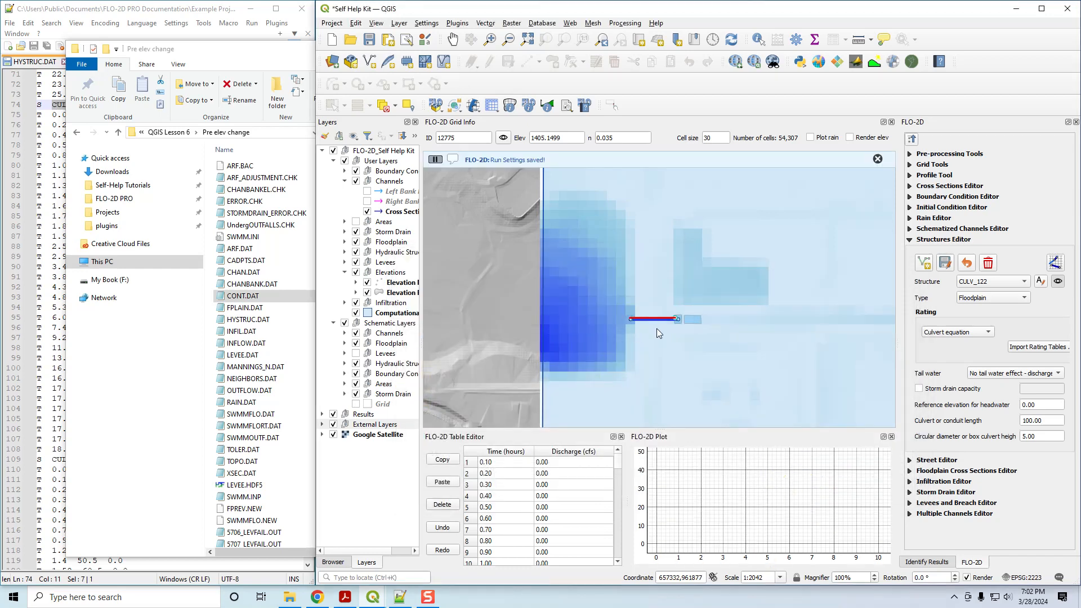
Plot the discharge hydrograph of hydraulic structure 6 at CULV_122 from the Gen Culv w Elev Correction results.
click(547, 106)
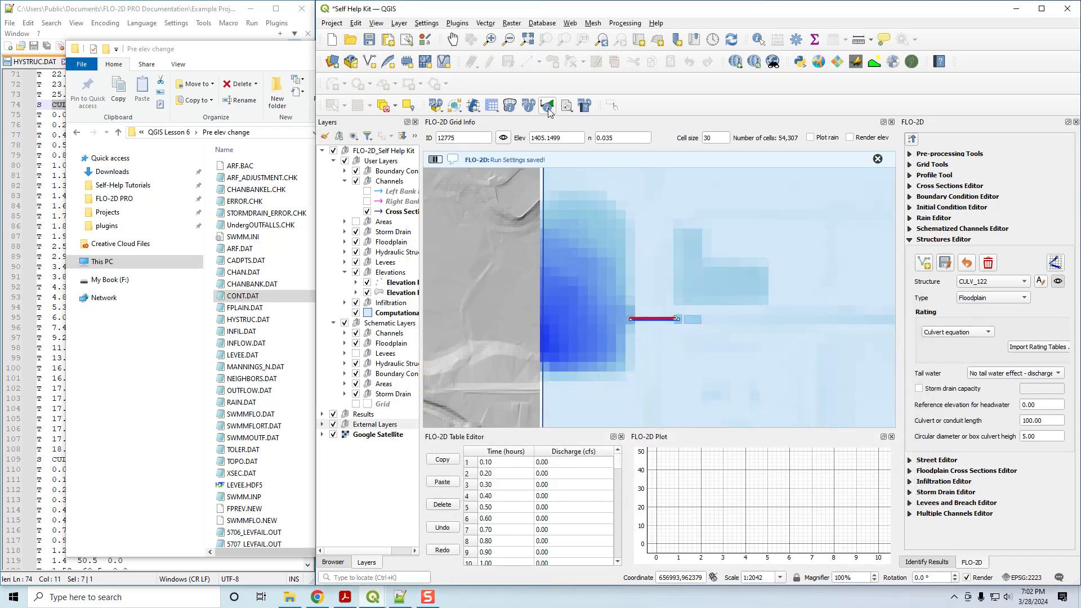
click(653, 327)
mouse_move(714, 343)
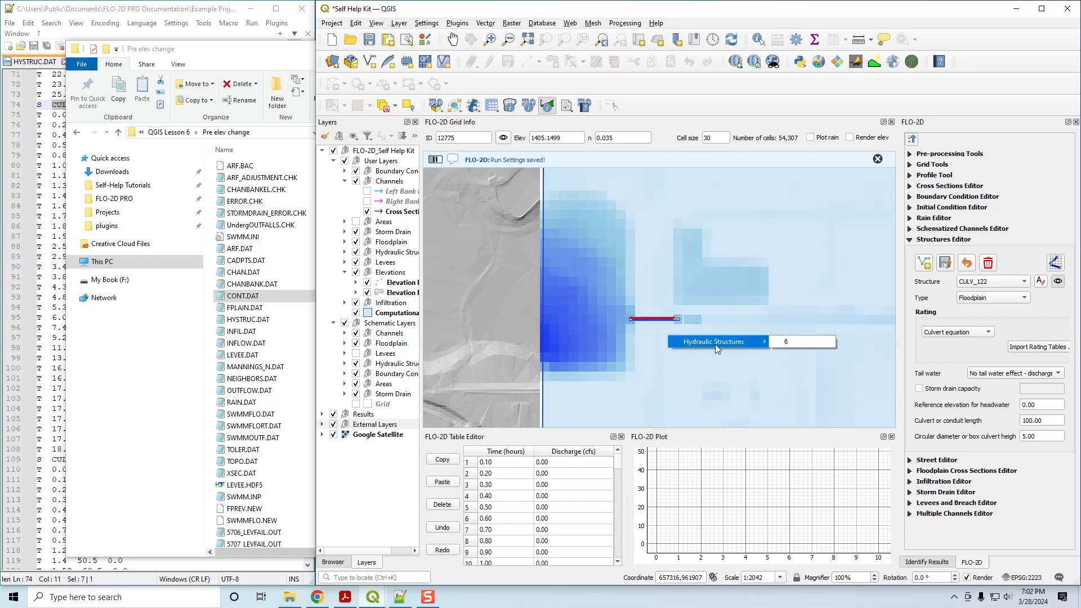
click(799, 346)
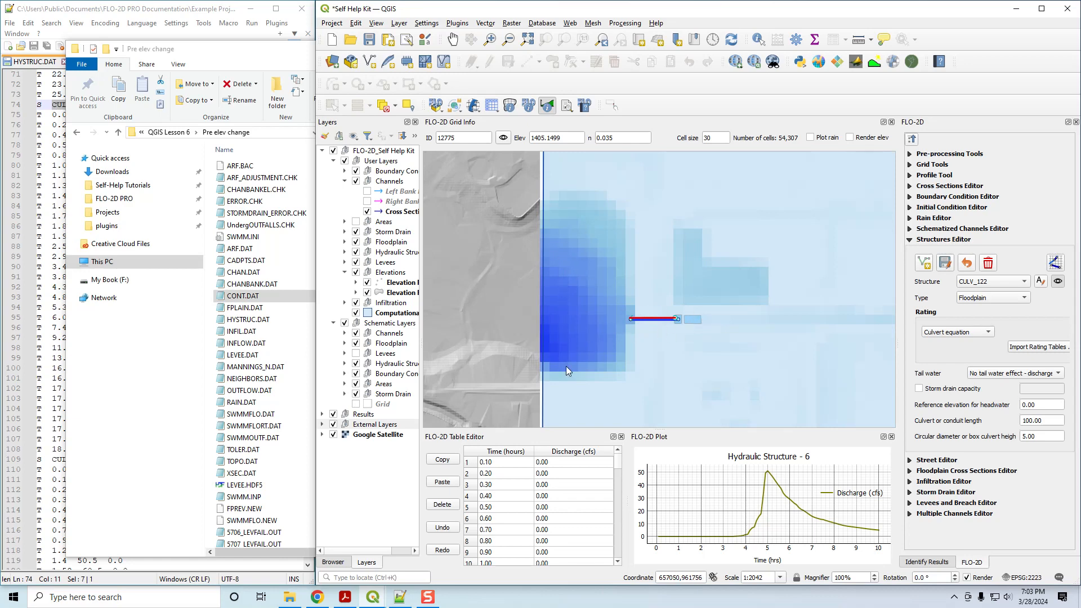
Plot the discharge hydrograph of hydraulic structure 3, near the storm drain lines in the northeast of the model.
scroll(539, 349, down, 2)
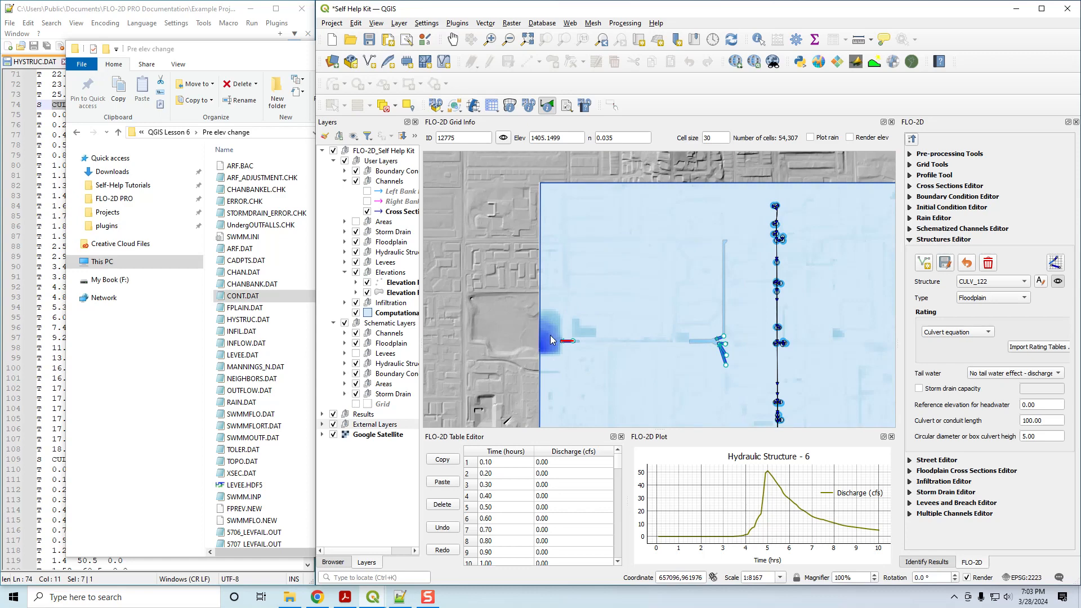
scroll(551, 339, down, 1)
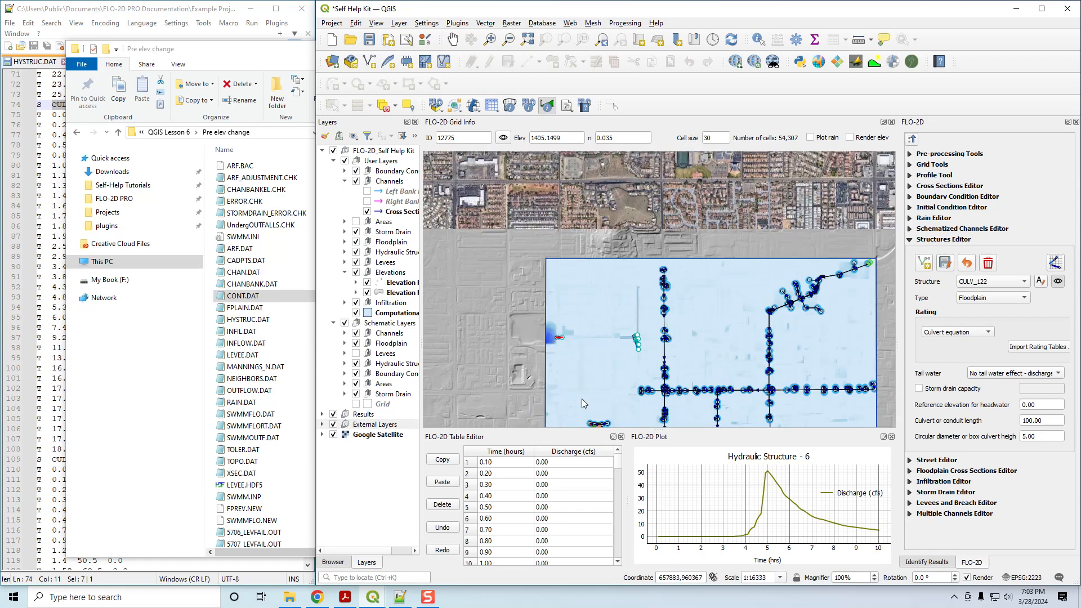
drag(583, 400, 581, 301)
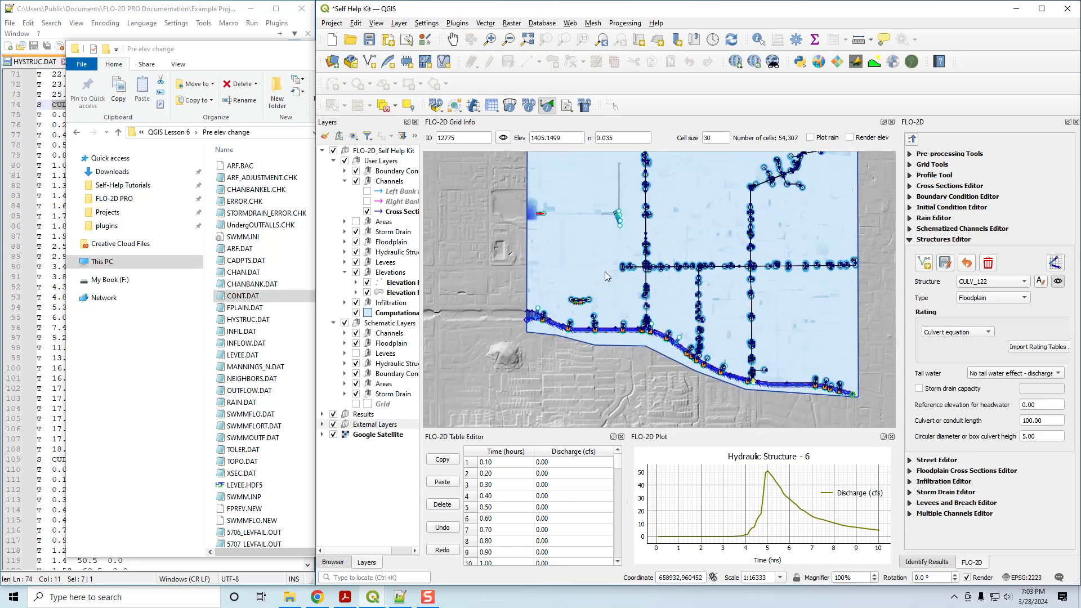
scroll(789, 234, up, 2)
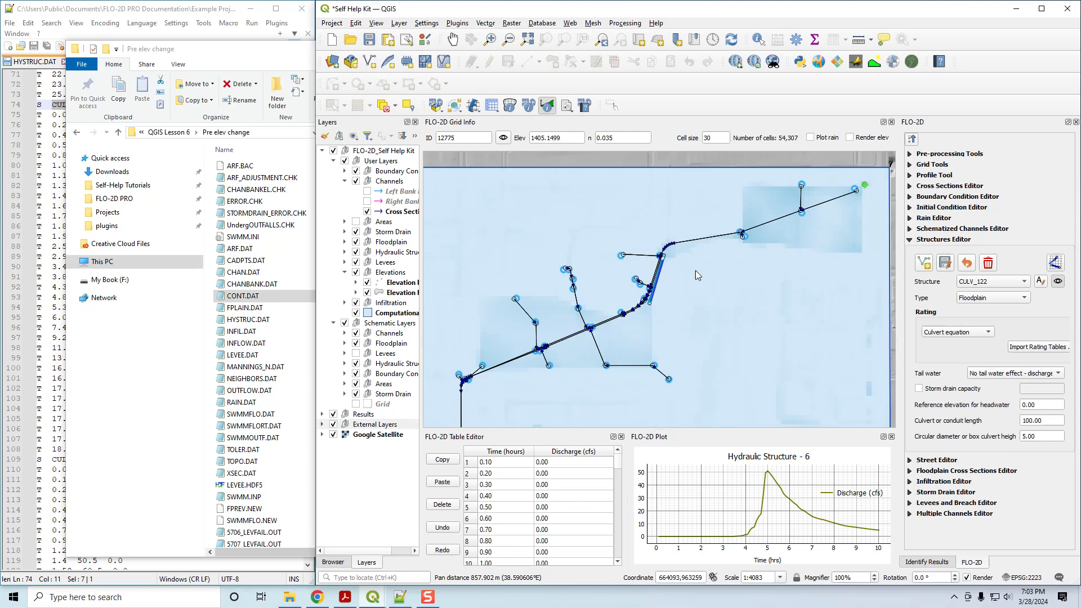
click(658, 283)
mouse_move(709, 304)
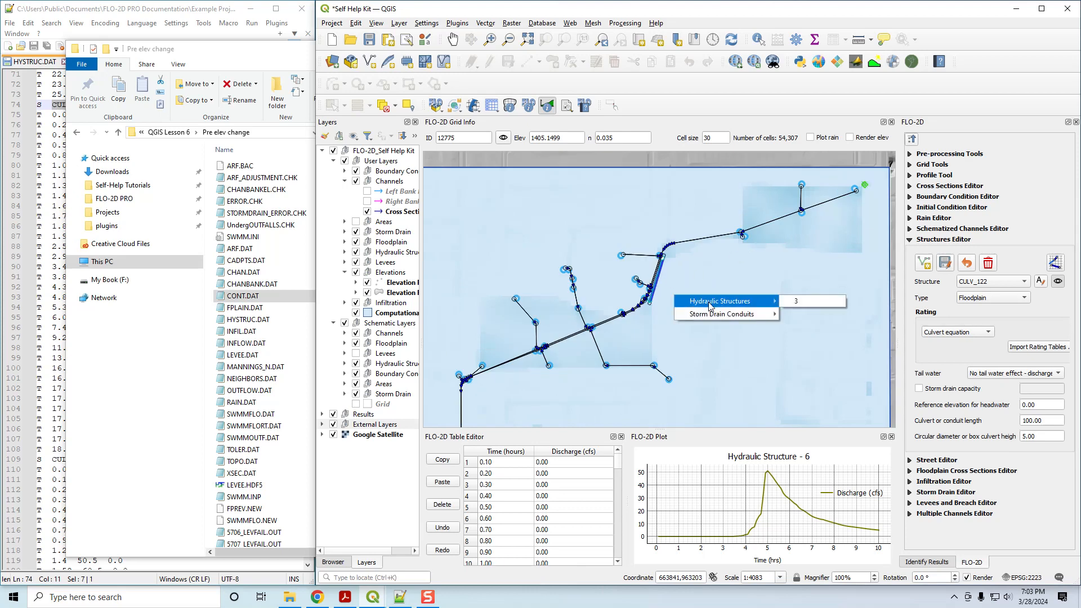
click(795, 301)
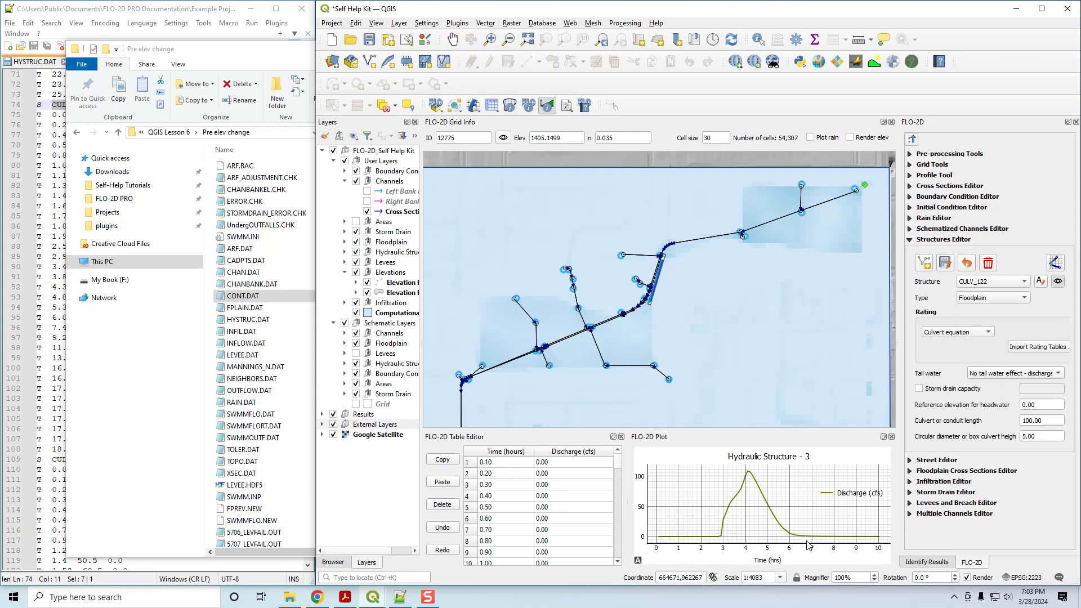
Check the project folder in the FLO-2D run settings without changing it.
click(475, 109)
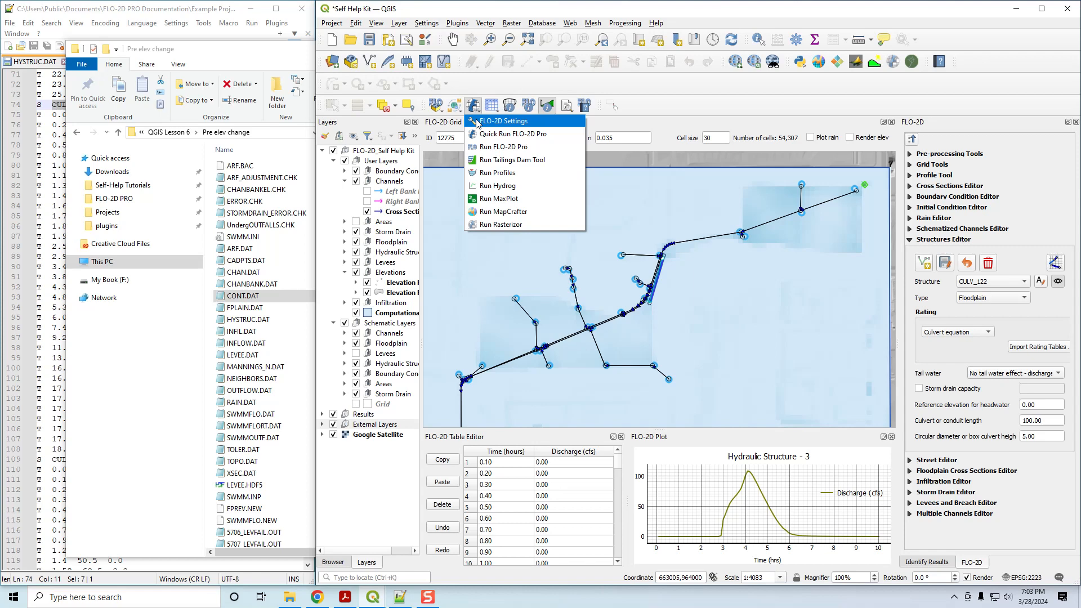
click(477, 122)
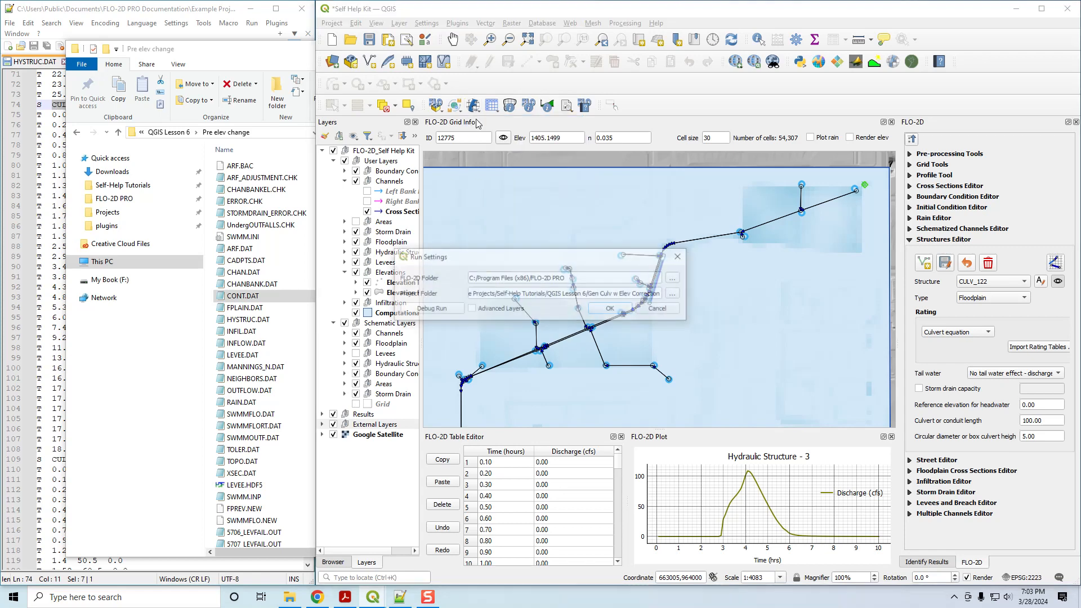
click(668, 310)
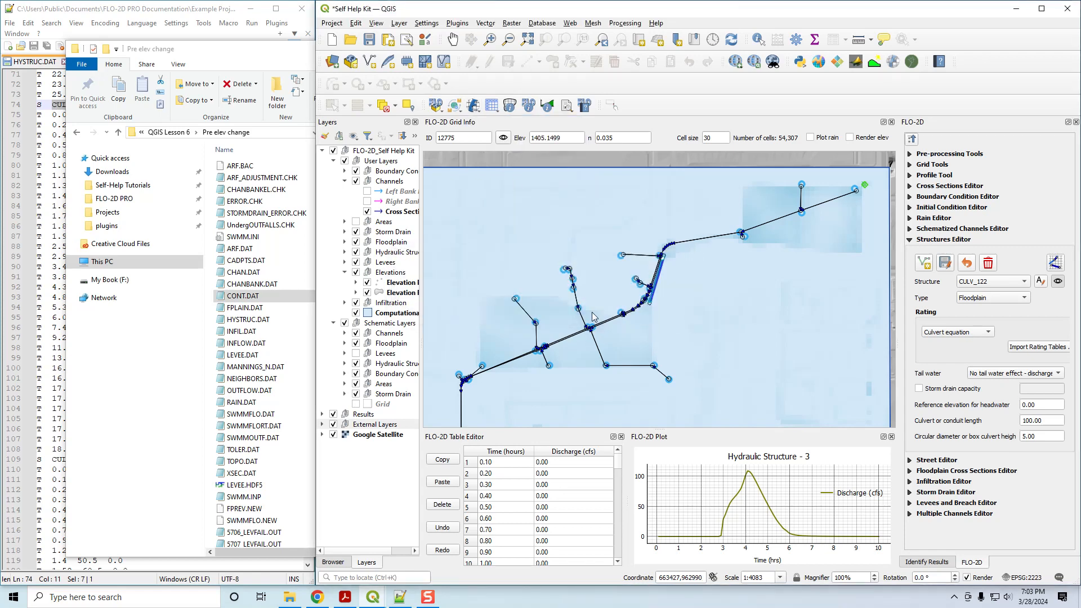
In File Explorer, open the Gen Culv w Elev Correction folder, sort it by file type, and open its HYSTRUC.DAT in the text editor.
click(277, 297)
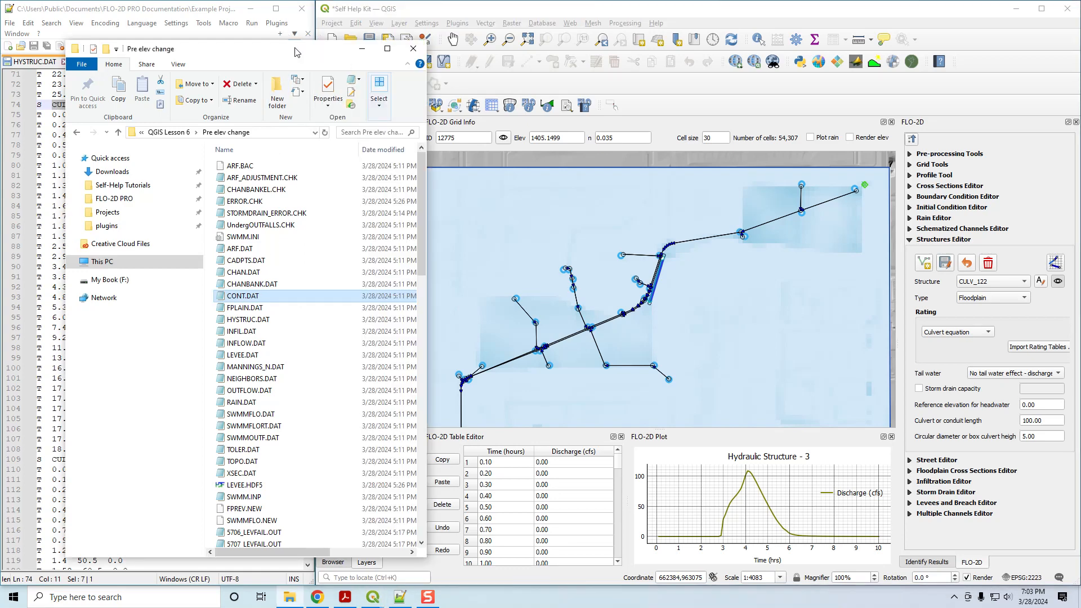
drag(295, 52, 696, 70)
click(580, 150)
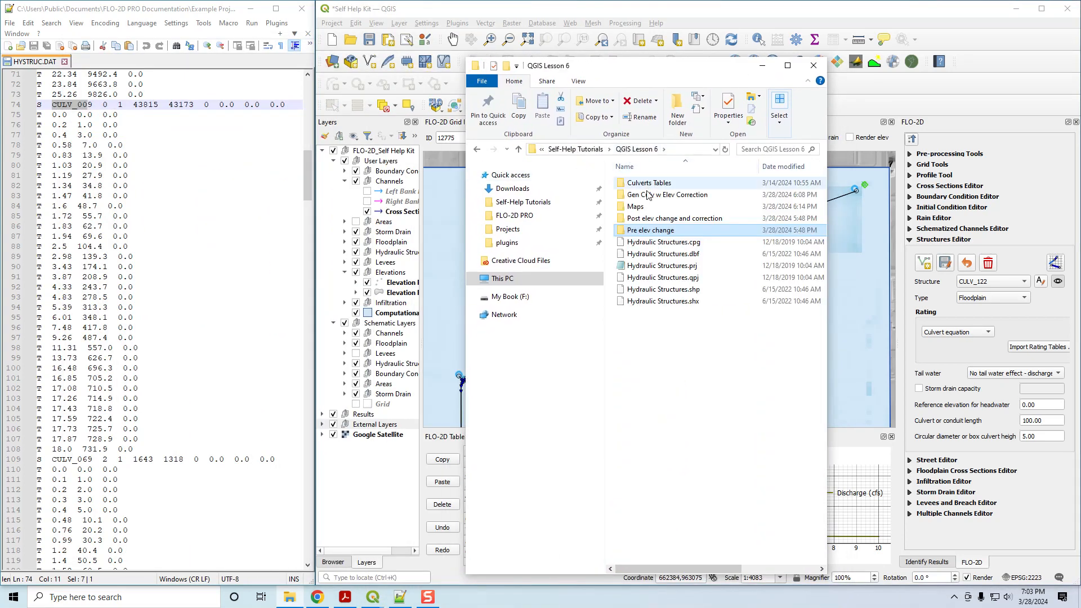
double_click(667, 194)
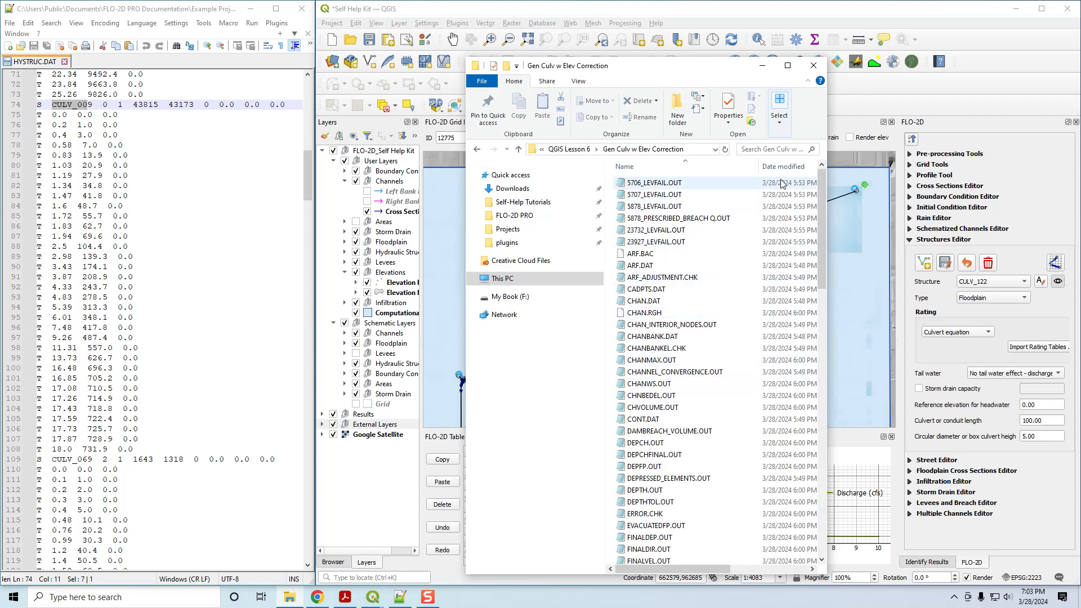
drag(827, 193, 939, 193)
click(853, 166)
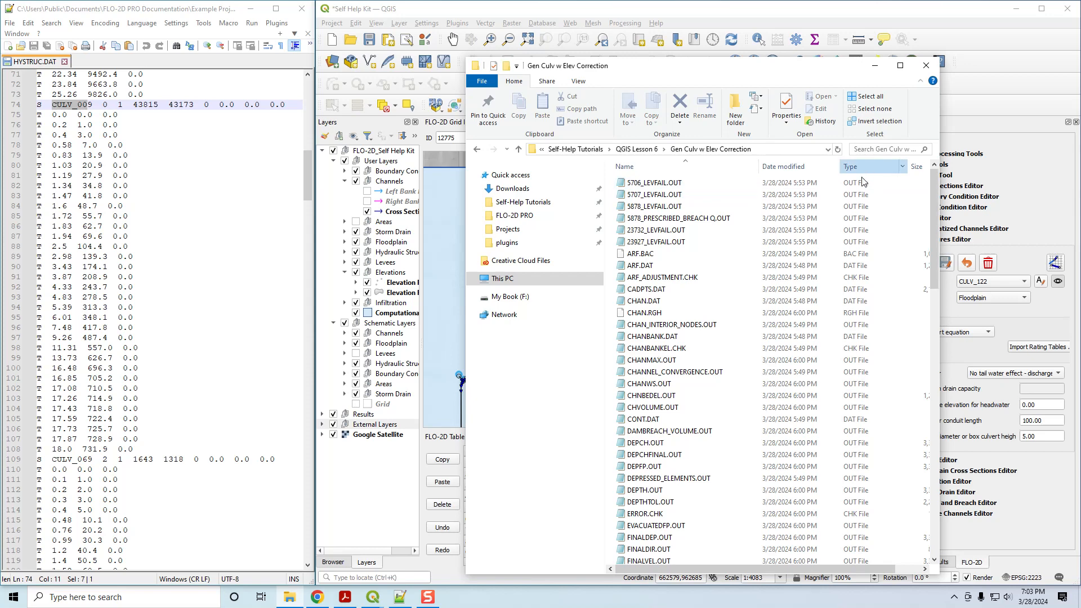
drag(647, 336, 260, 273)
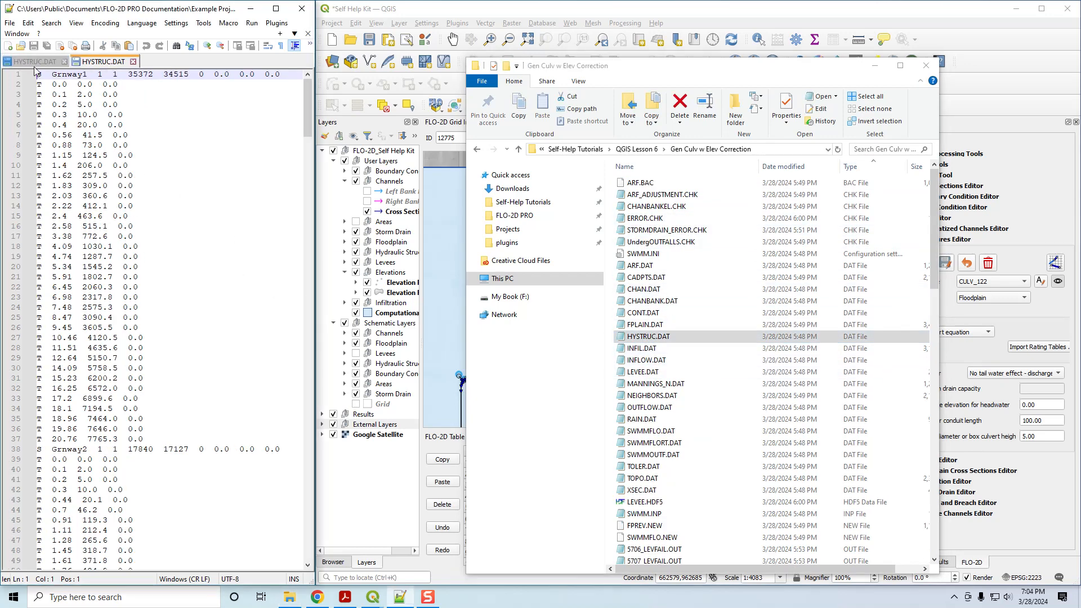
Examine the CULV_009 structure line and its F culvert equation line in the Gen Culv w Elev Correction HYSTRUC.DAT.
click(35, 62)
click(102, 63)
scroll(118, 120, down, 20)
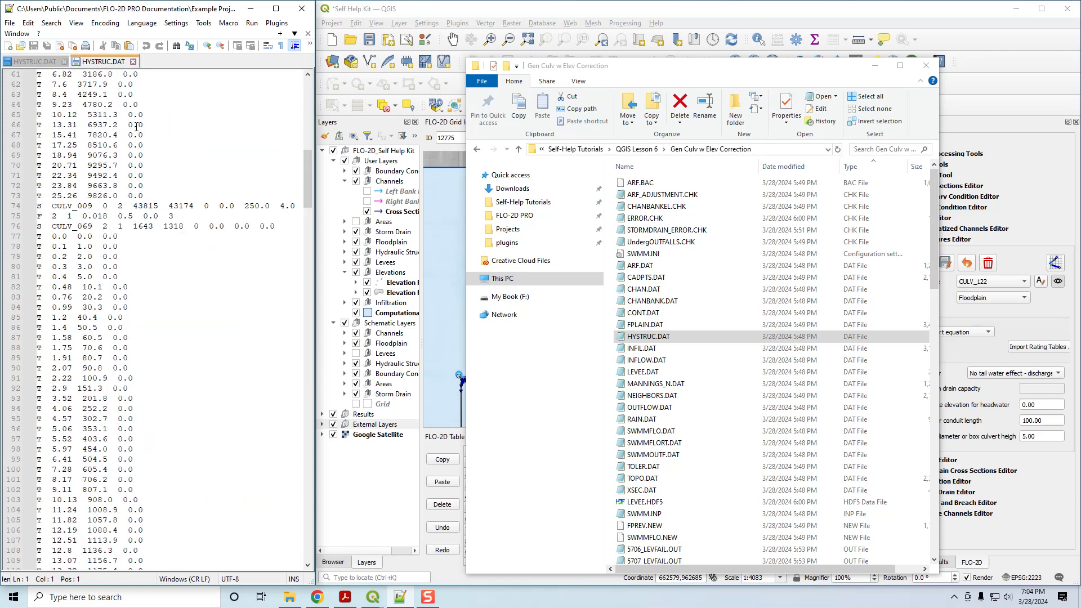
drag(317, 221, 359, 220)
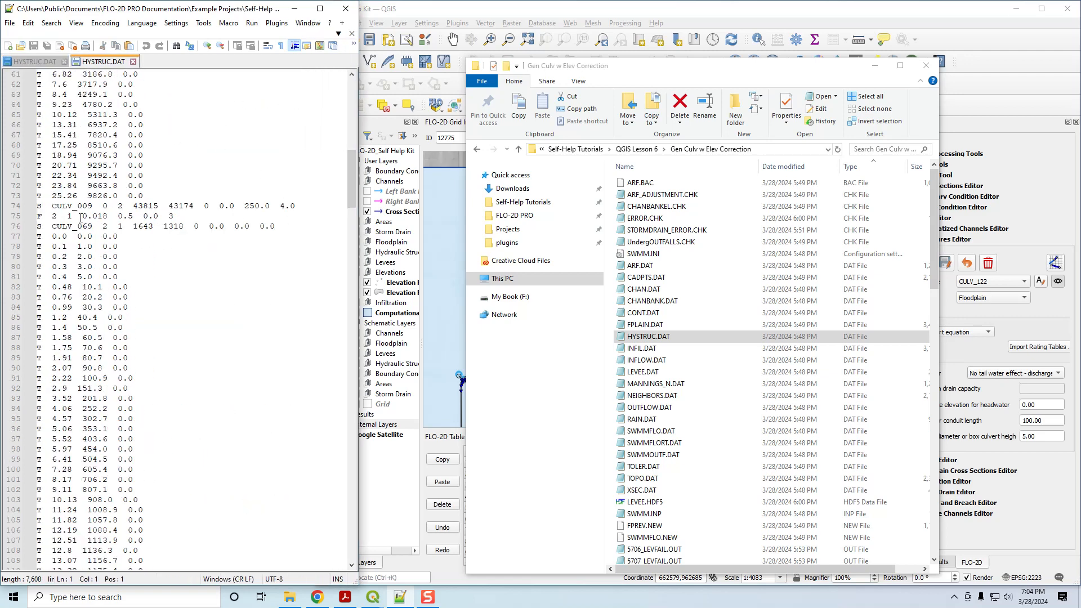
drag(175, 216, 32, 207)
click(108, 218)
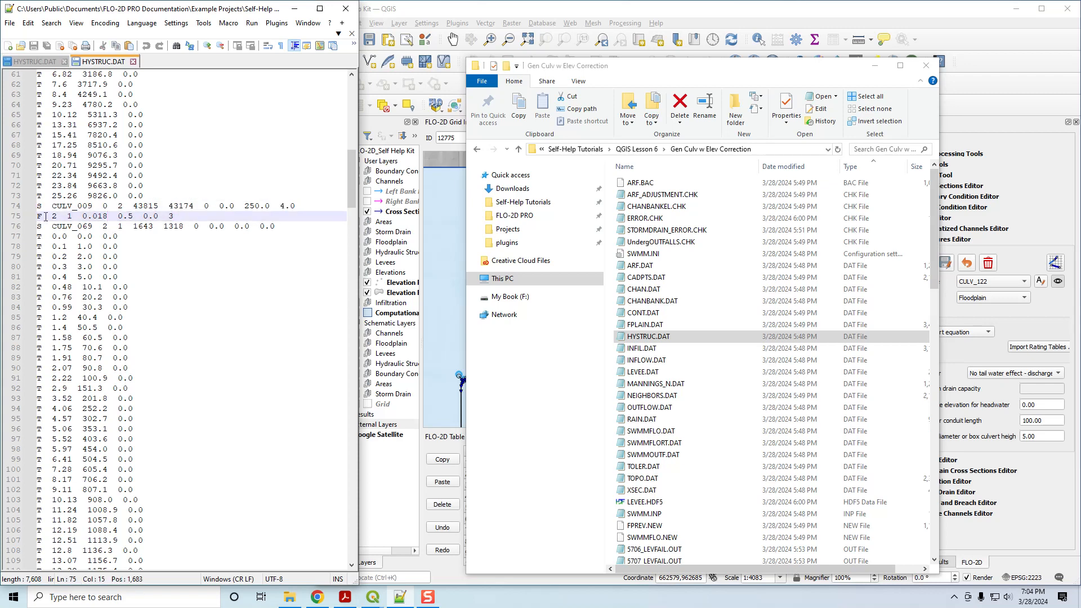
double_click(54, 217)
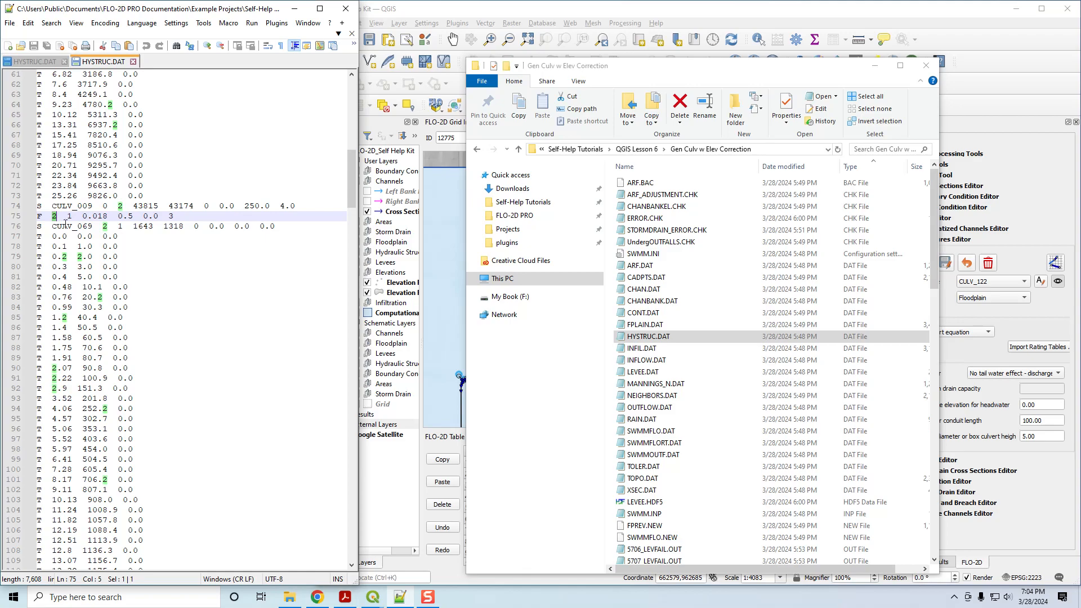
Switch to the Data Input Manual in Acrobat, find the HYSTRUC.DAT File Variables page, and highlight the sample F line.
click(344, 596)
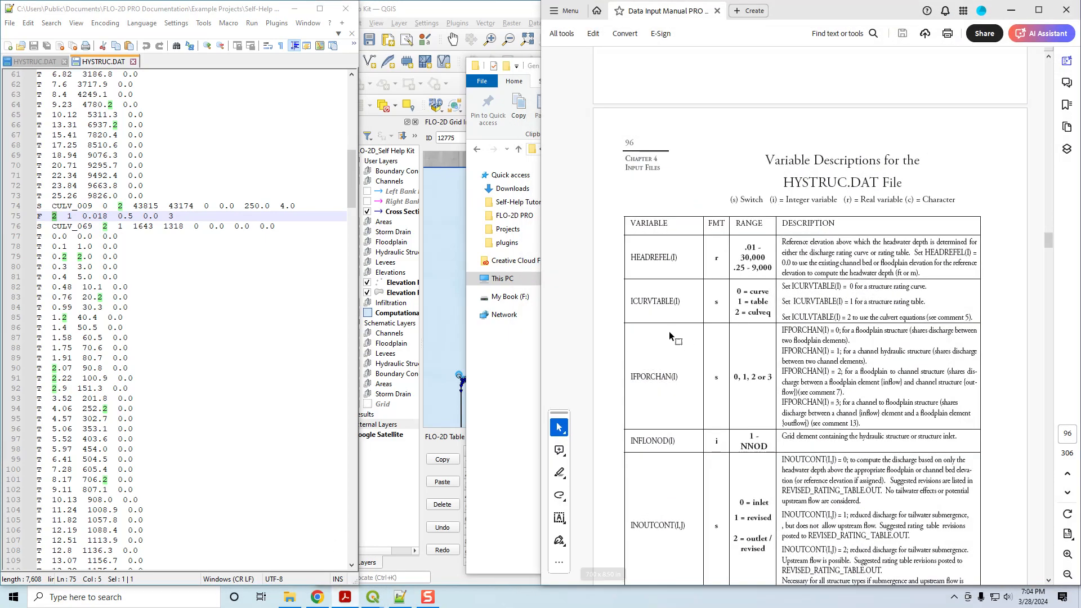
scroll(669, 331, up, 15)
scroll(693, 305, up, 2)
scroll(702, 303, down, 1)
drag(837, 11, 678, 21)
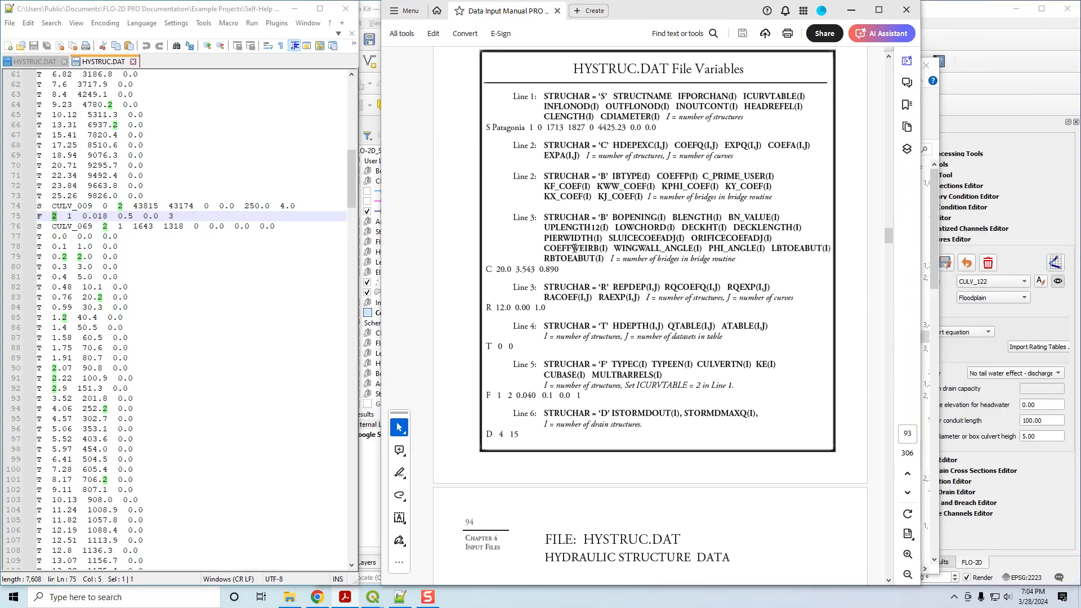
drag(486, 395, 581, 396)
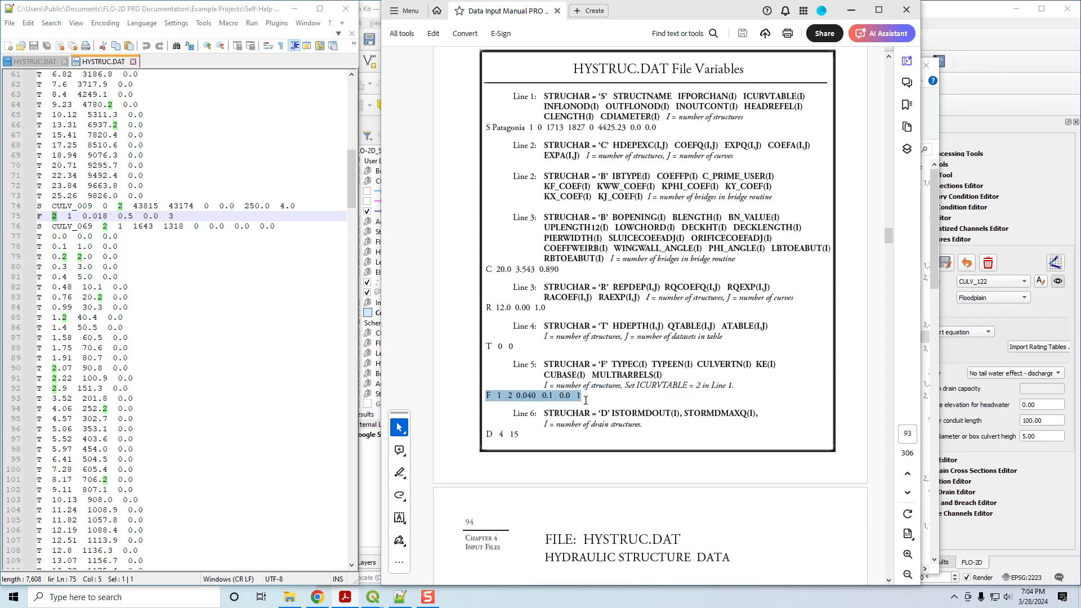
Compare the F line of CULV_009 in HYSTRUC.DAT with the manual's Line 5 variables, starting with TYPEC.
drag(176, 216, 36, 217)
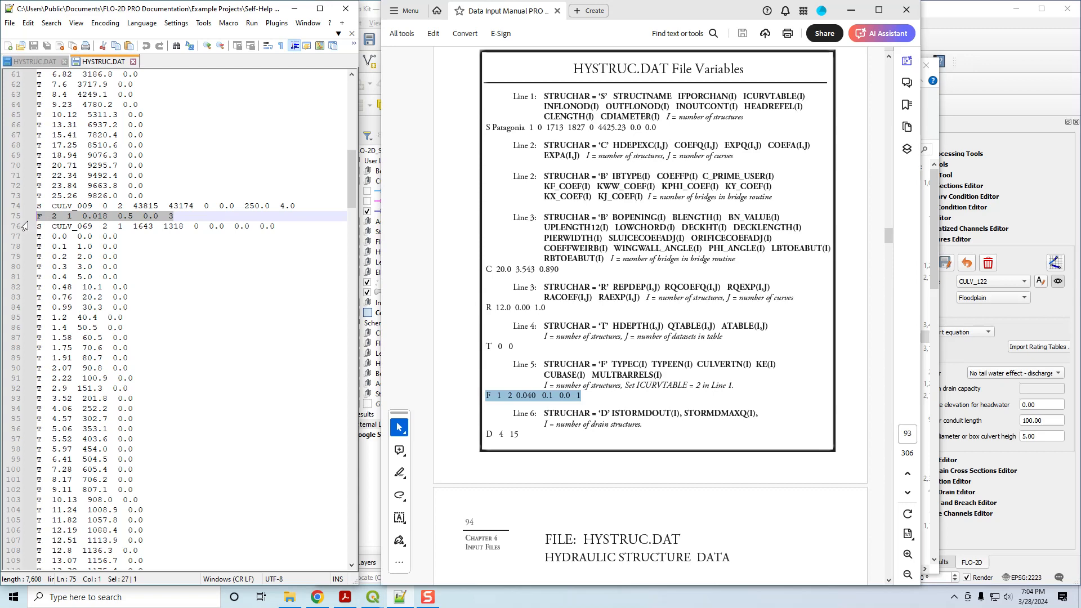
click(562, 412)
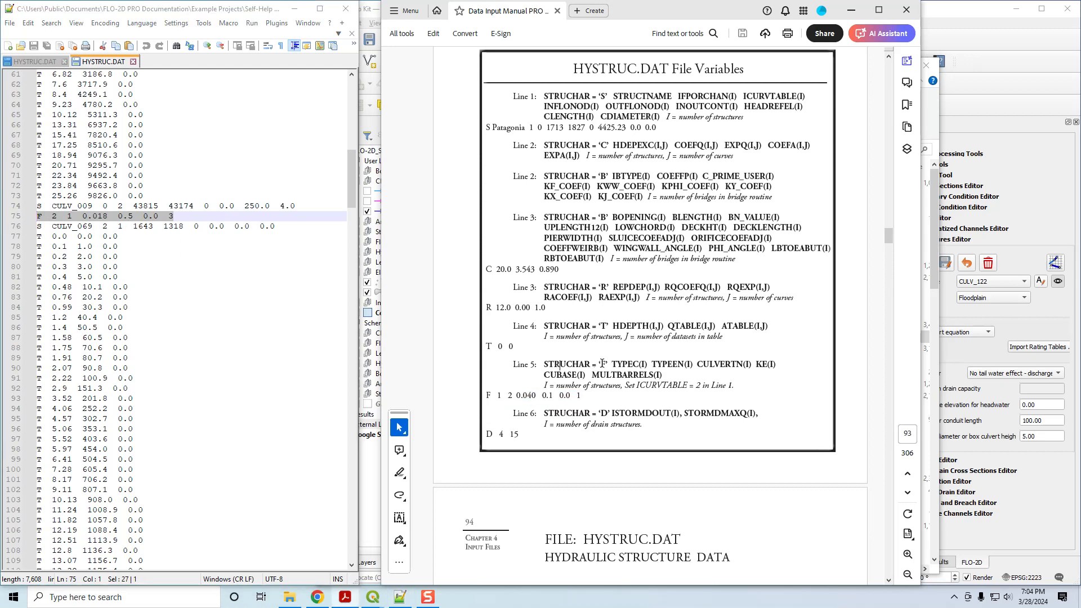
drag(615, 365, 647, 364)
click(665, 366)
click(54, 216)
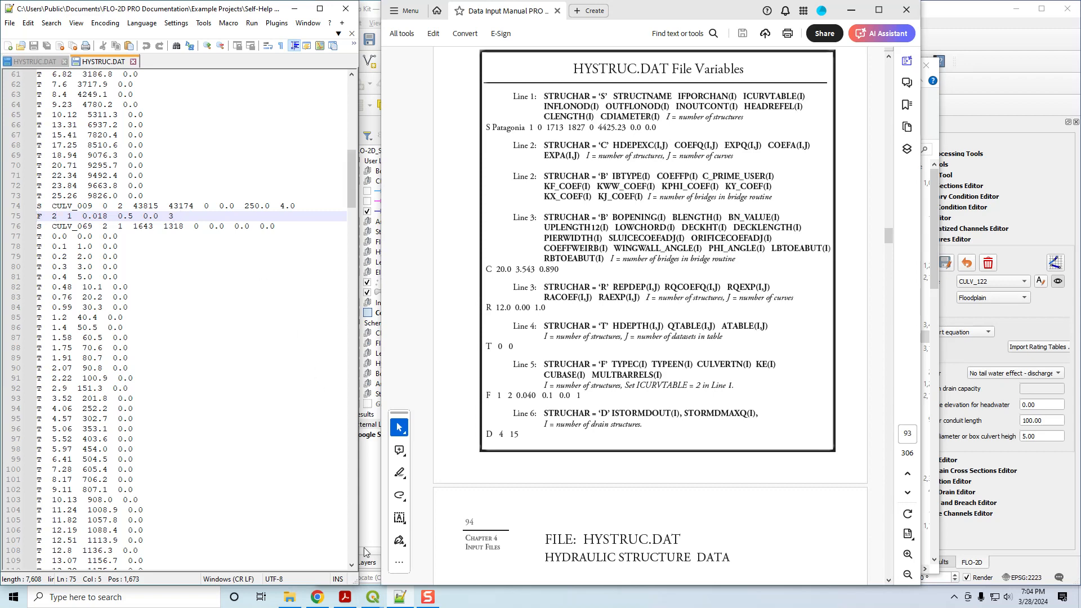
Switch to QGIS, select structure CULV_009 in the Structures Editor, and widen the table editor to show all its culvert equation columns.
mouse_move(373, 597)
click(353, 569)
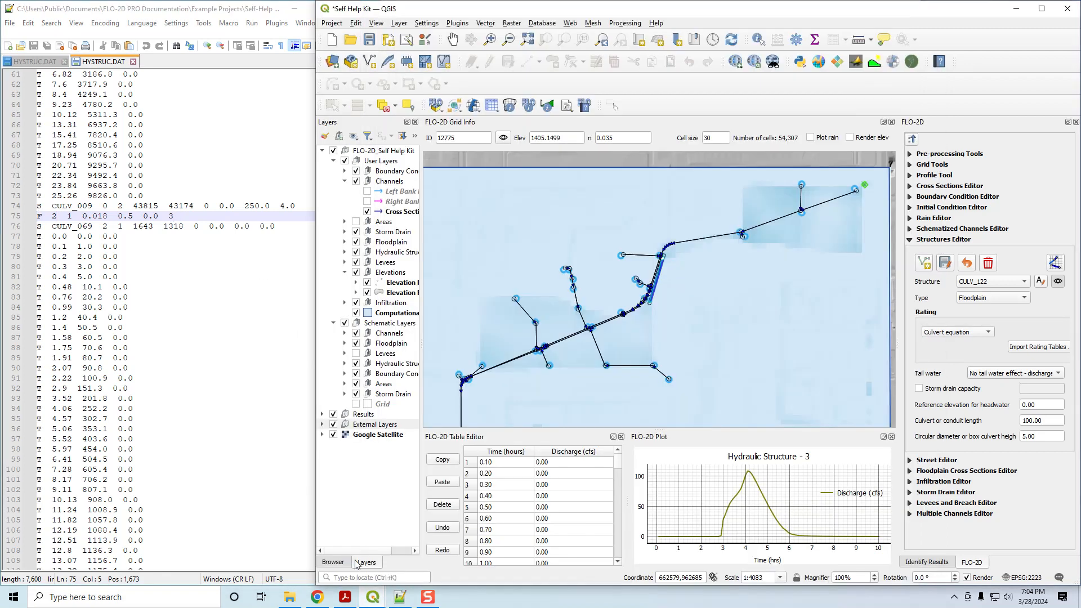
click(992, 283)
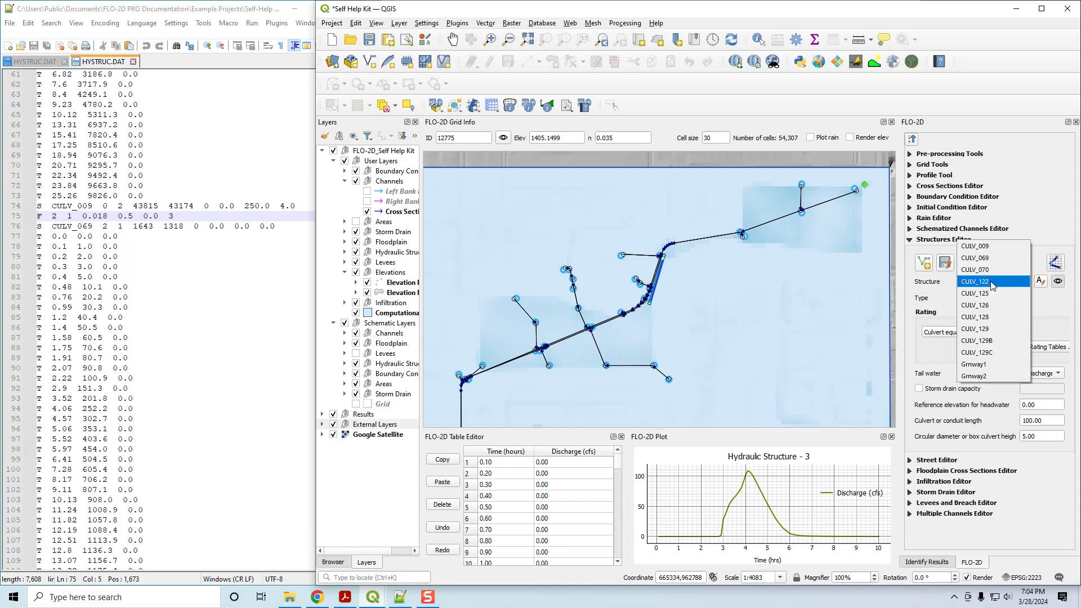
click(974, 246)
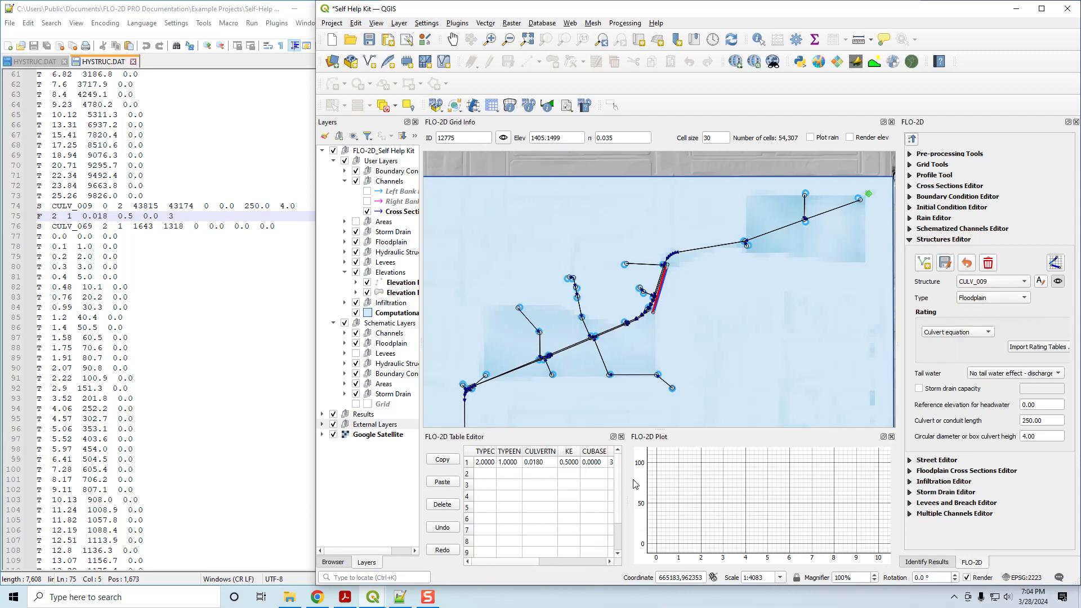
drag(628, 503, 681, 501)
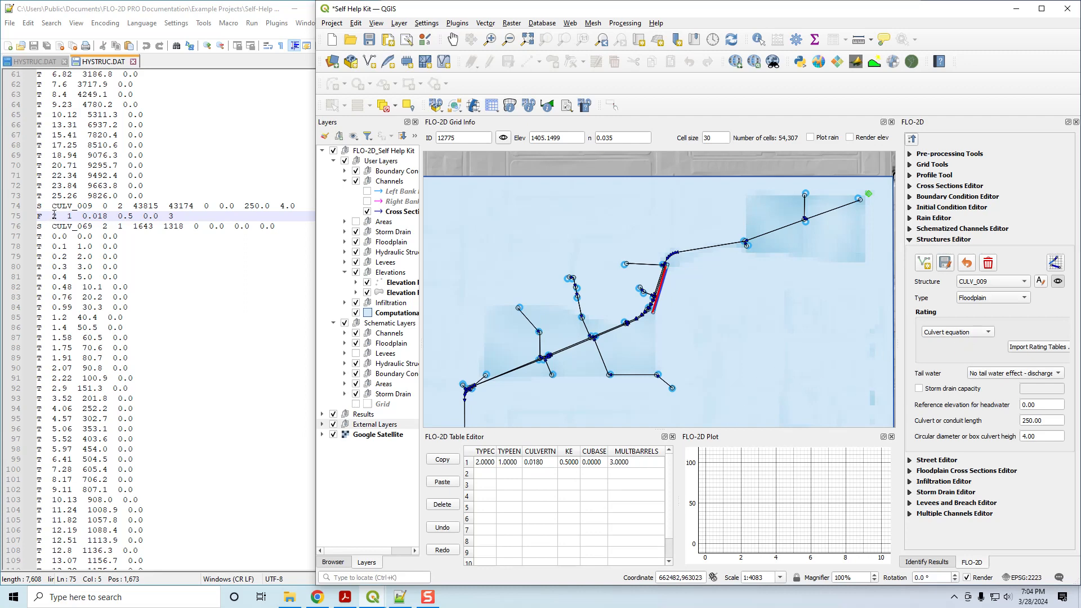
In HYSTRUC.DAT, check CULV_009's F line values from TYPEC to MULTBARRELS and its culvert length and diameter against the QGIS table.
click(53, 216)
double_click(54, 216)
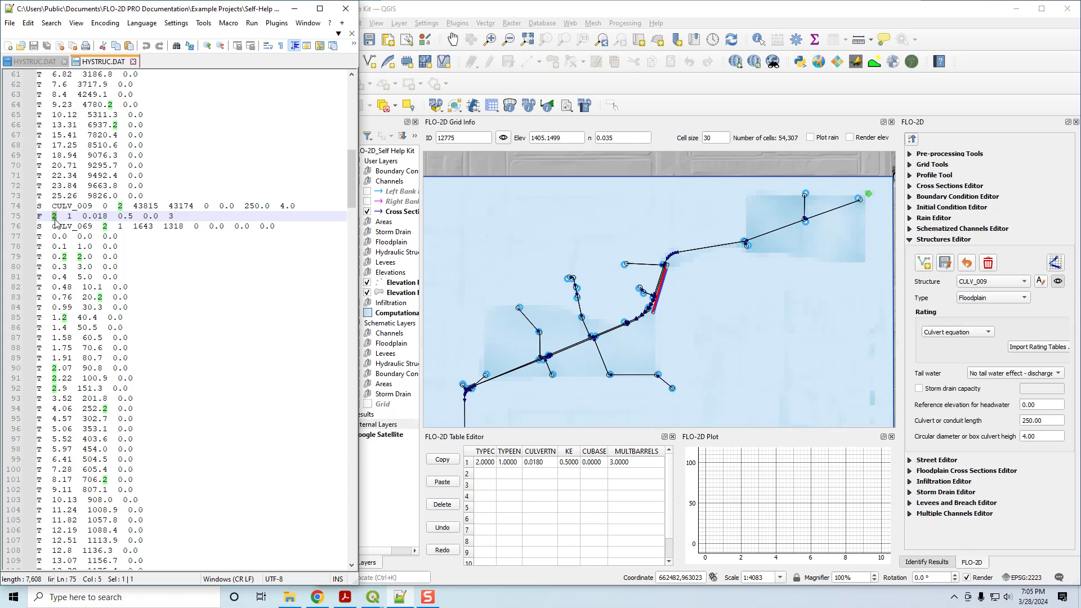
double_click(69, 216)
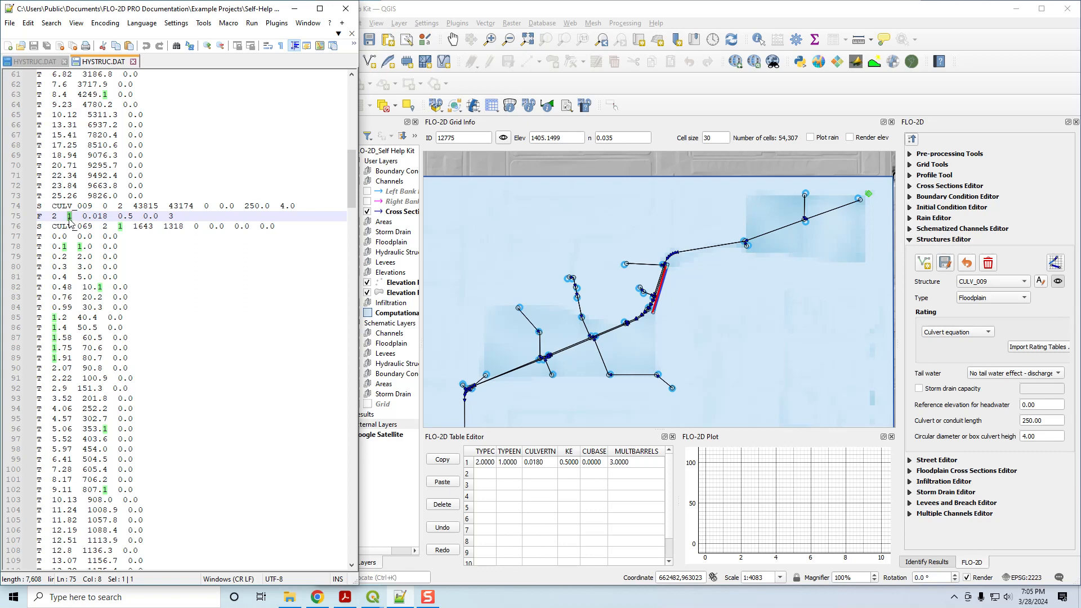
drag(82, 216, 132, 218)
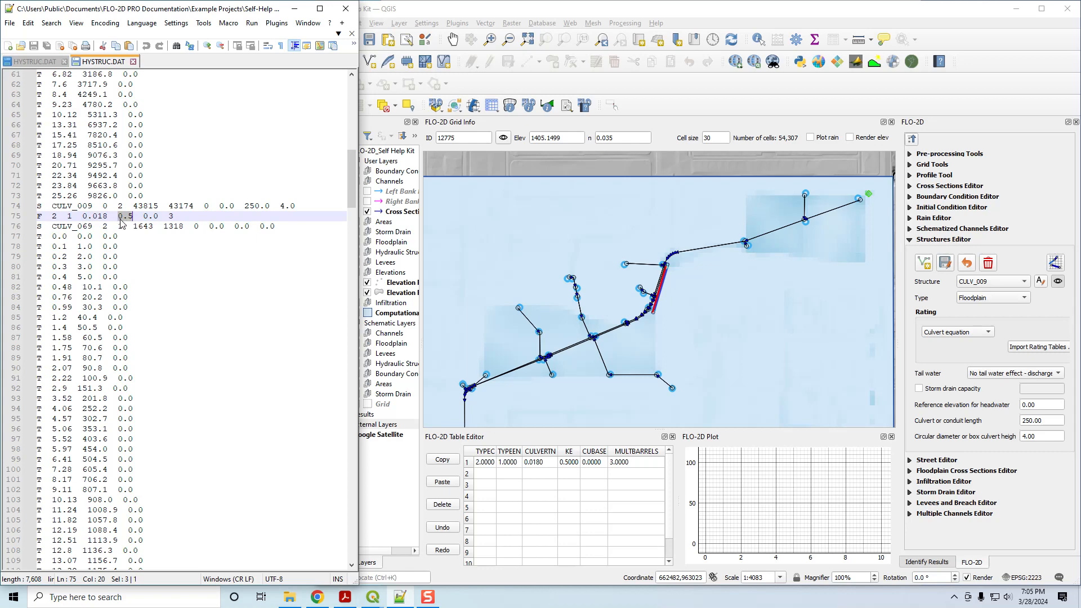
drag(144, 216, 159, 217)
drag(280, 206, 295, 208)
double_click(170, 216)
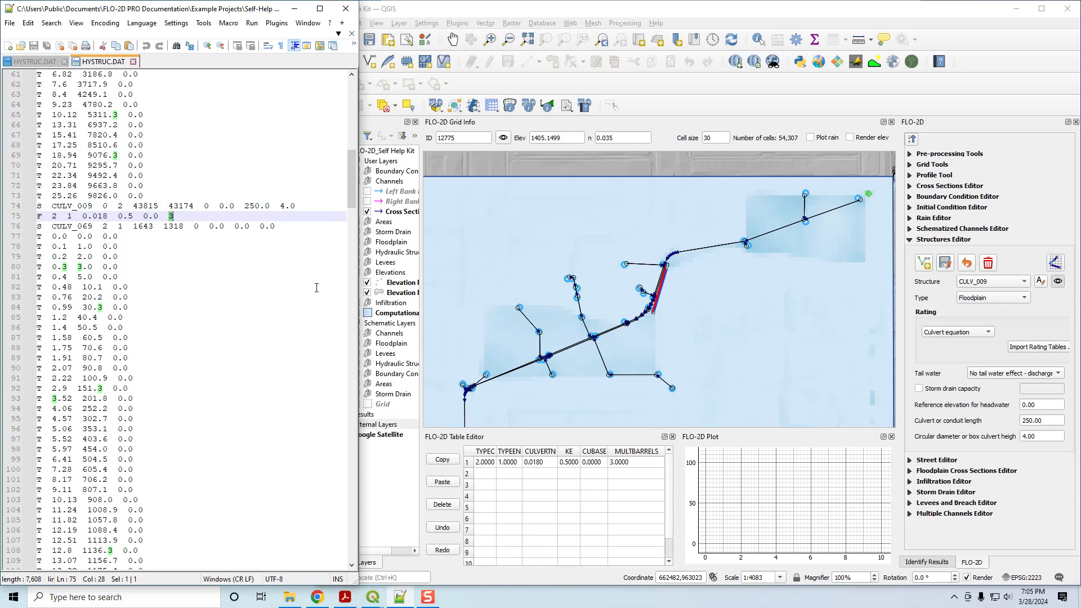
drag(245, 206, 276, 206)
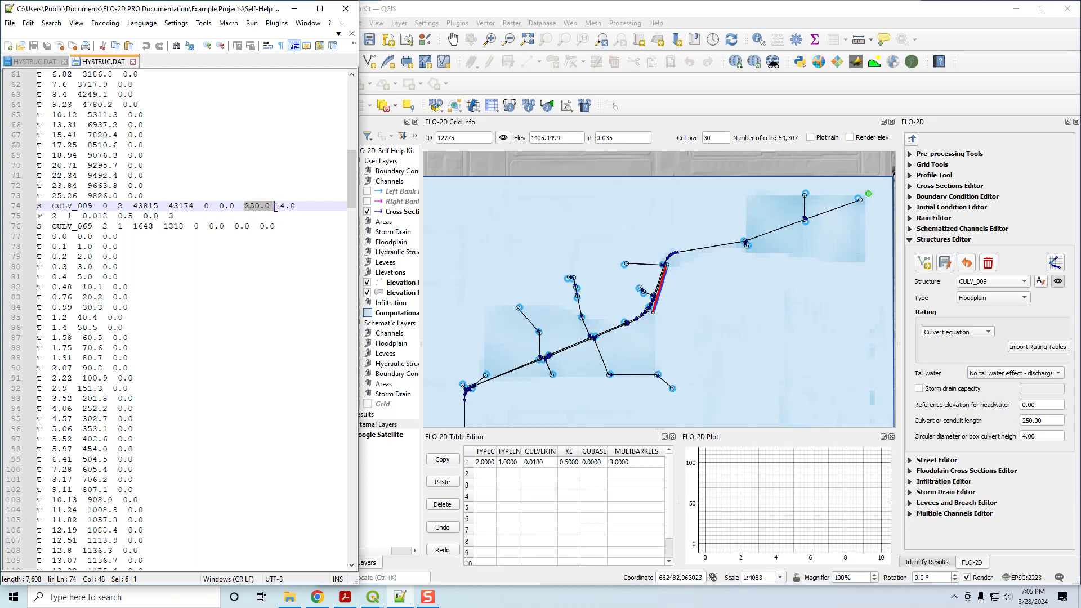
click(208, 217)
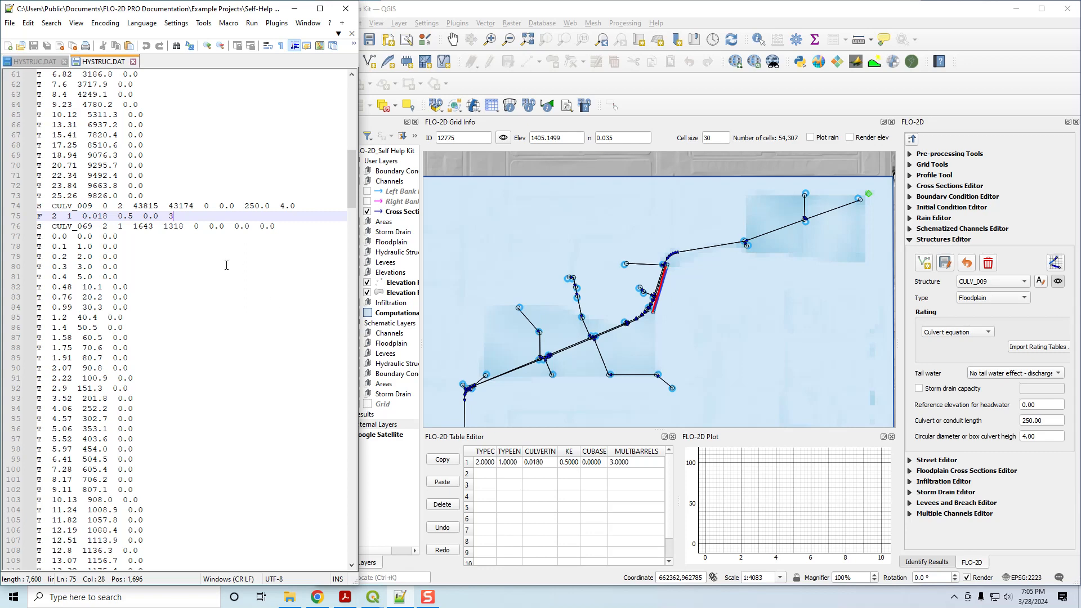
Find CULV_122 in HYSTRUC.DAT and examine its diameter and its F line's type, entrance, KE, CUBASE and barrel values.
scroll(215, 262, down, 20)
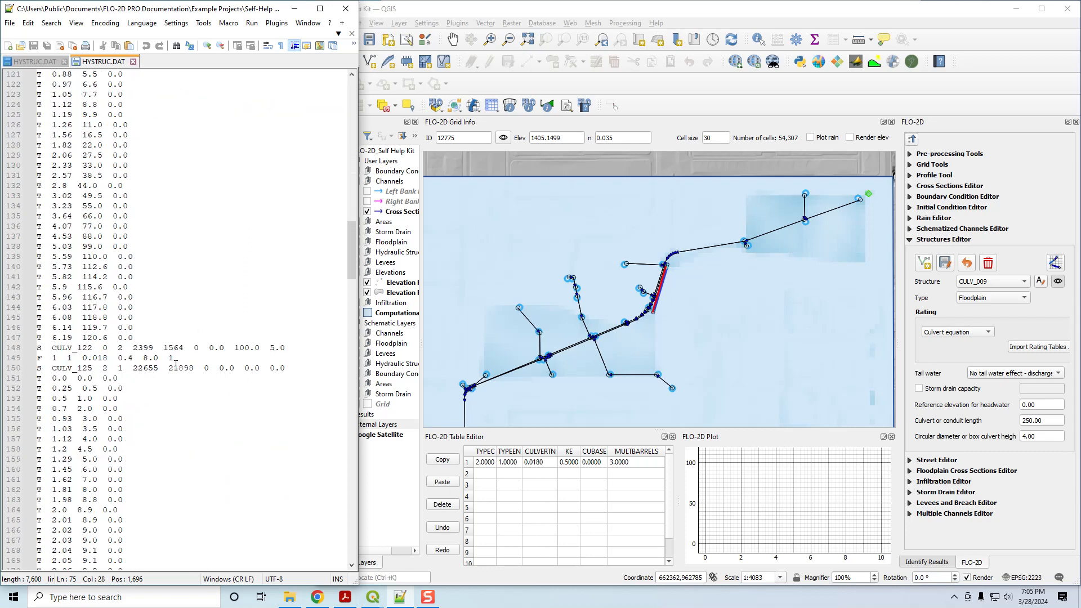
click(212, 356)
key(shift+Home)
drag(270, 347, 286, 347)
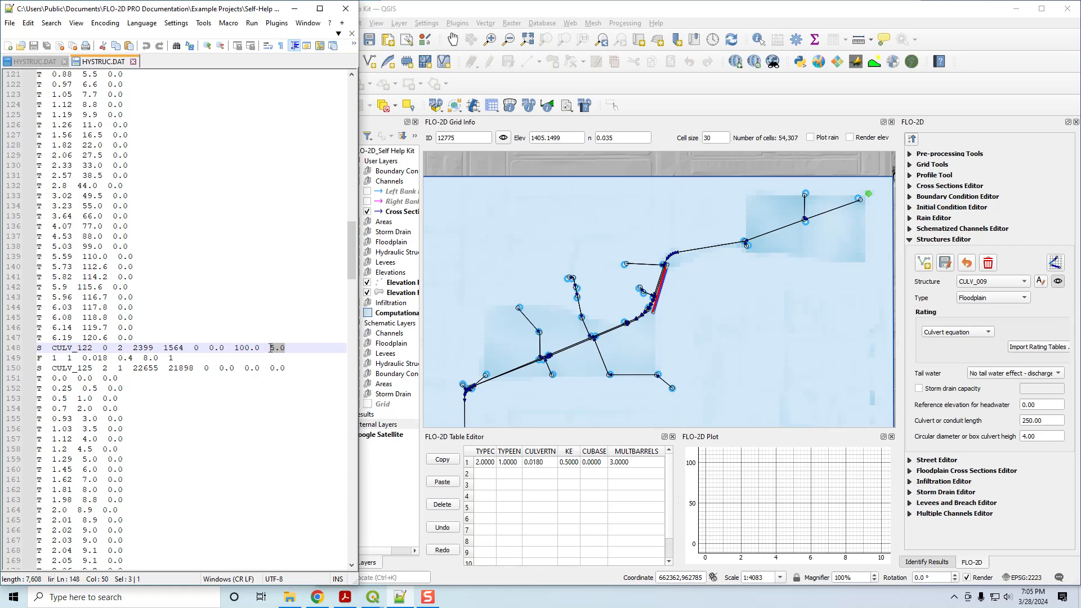
drag(143, 358, 159, 357)
double_click(54, 357)
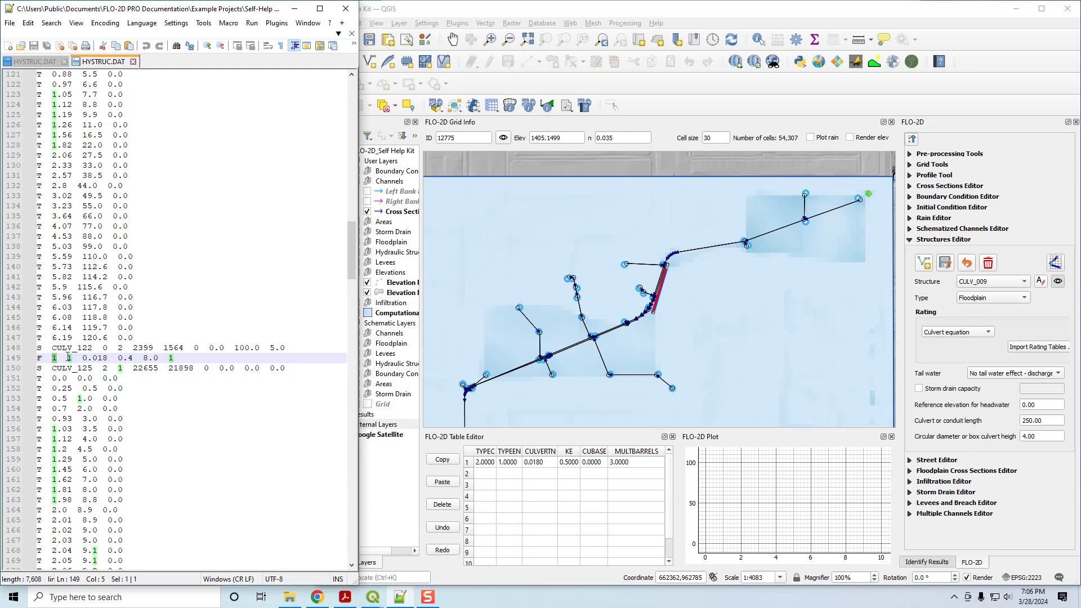
double_click(70, 357)
drag(119, 359, 134, 359)
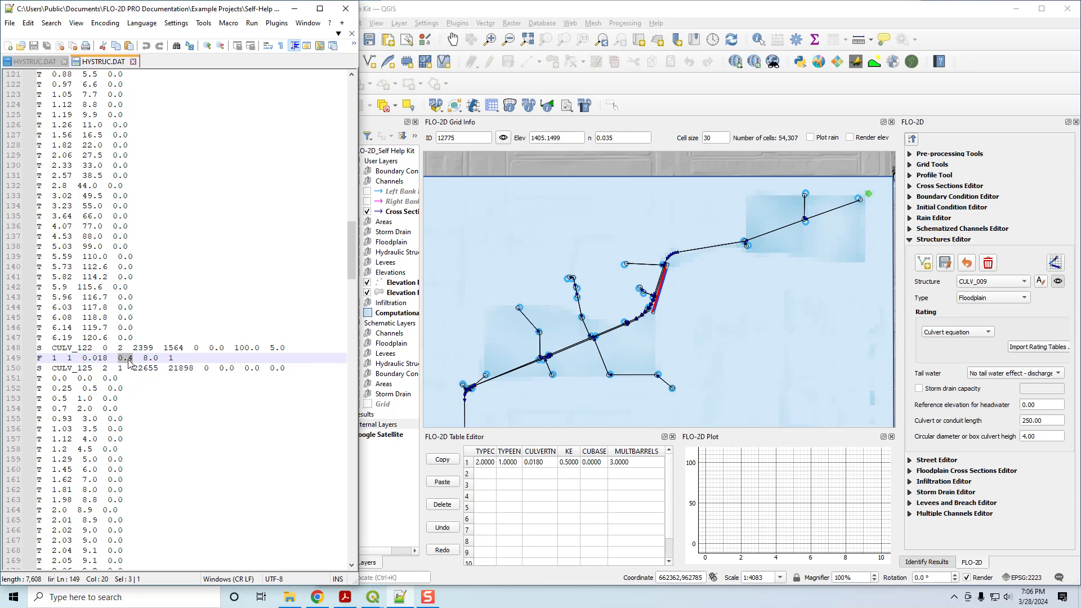
click(145, 358)
double_click(171, 358)
click(170, 358)
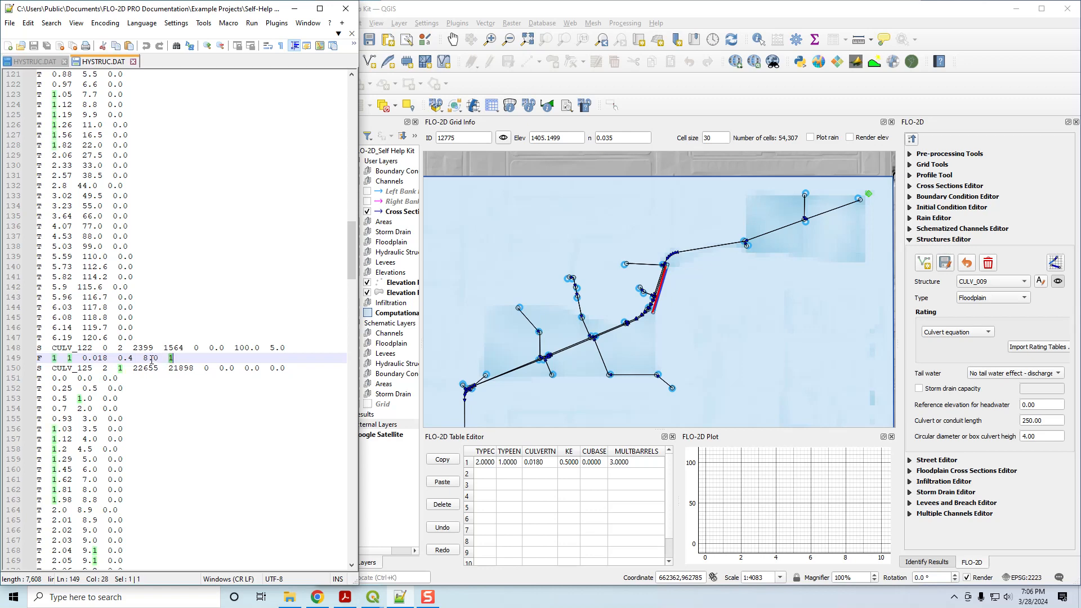
double_click(170, 357)
Compare the number of barrels on the F lines of CULV_009 and CULV_122 in HYSTRUC.DAT.
scroll(211, 315, up, 13)
scroll(212, 316, up, 13)
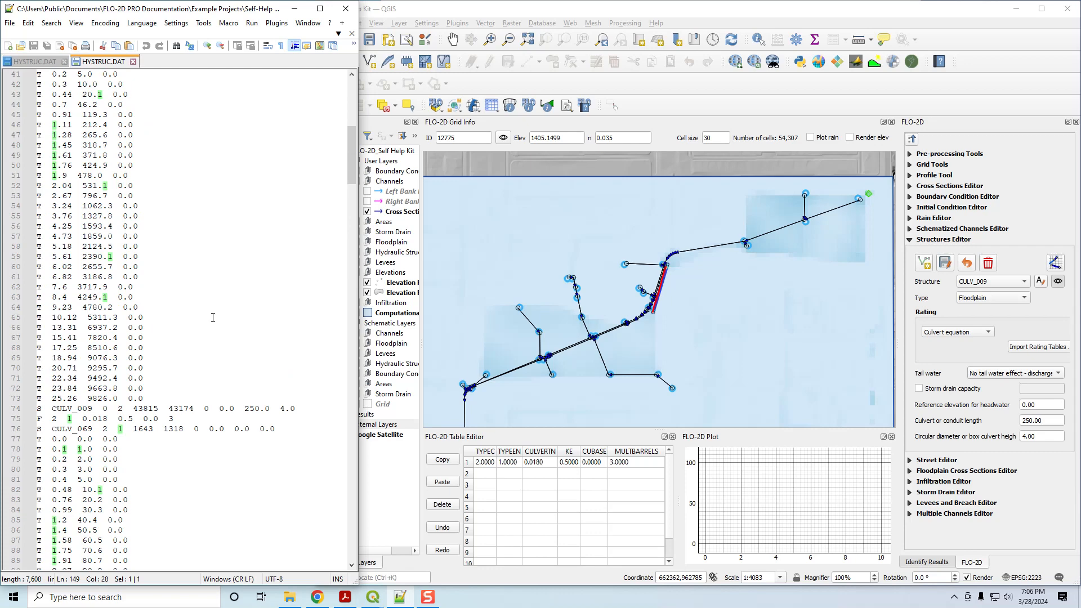
double_click(170, 418)
scroll(178, 415, down, 13)
scroll(177, 416, down, 10)
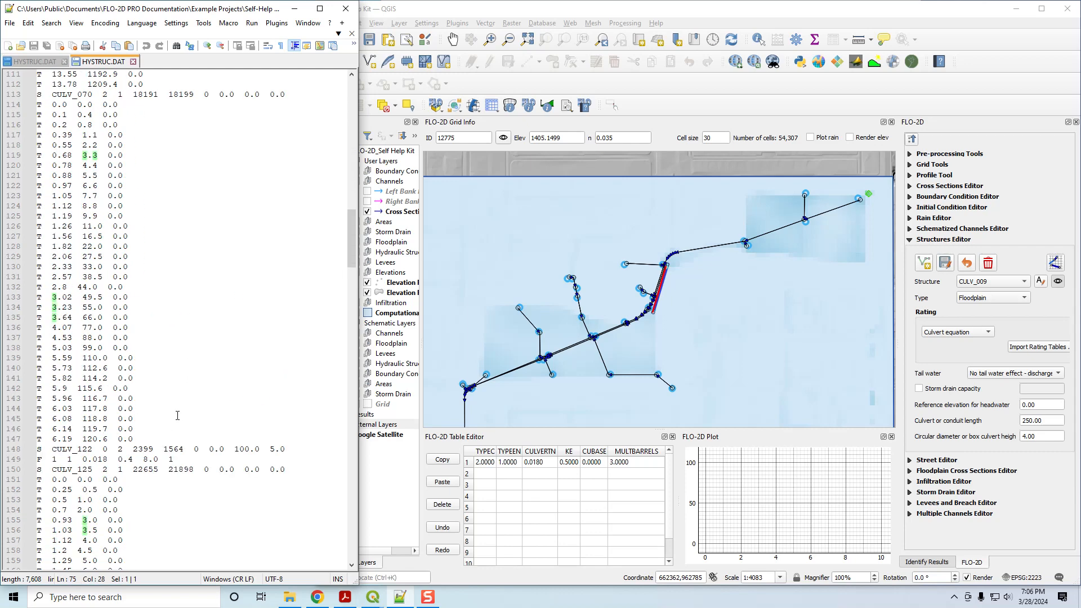
click(194, 459)
scroll(192, 343, down, 10)
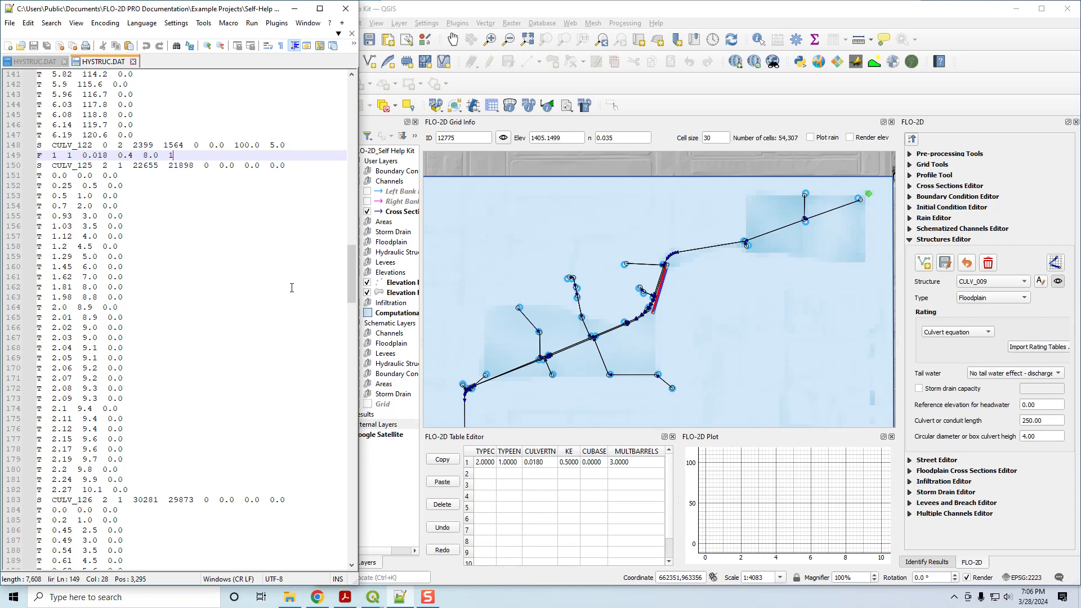
Return to QGIS and bring the whole model domain into view on the map.
scroll(734, 333, down, 2)
drag(721, 347, 753, 231)
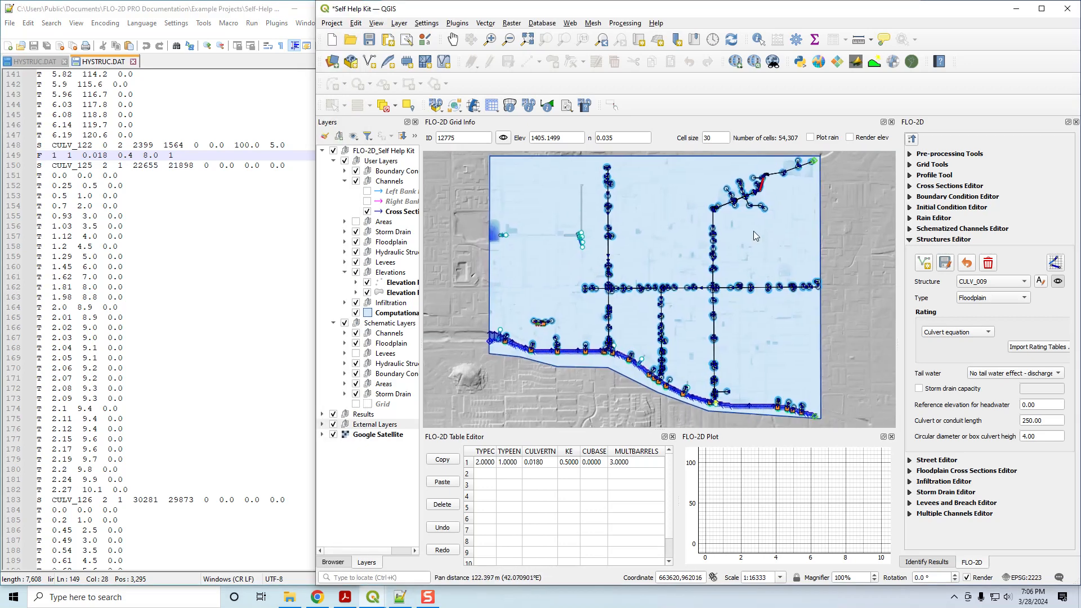